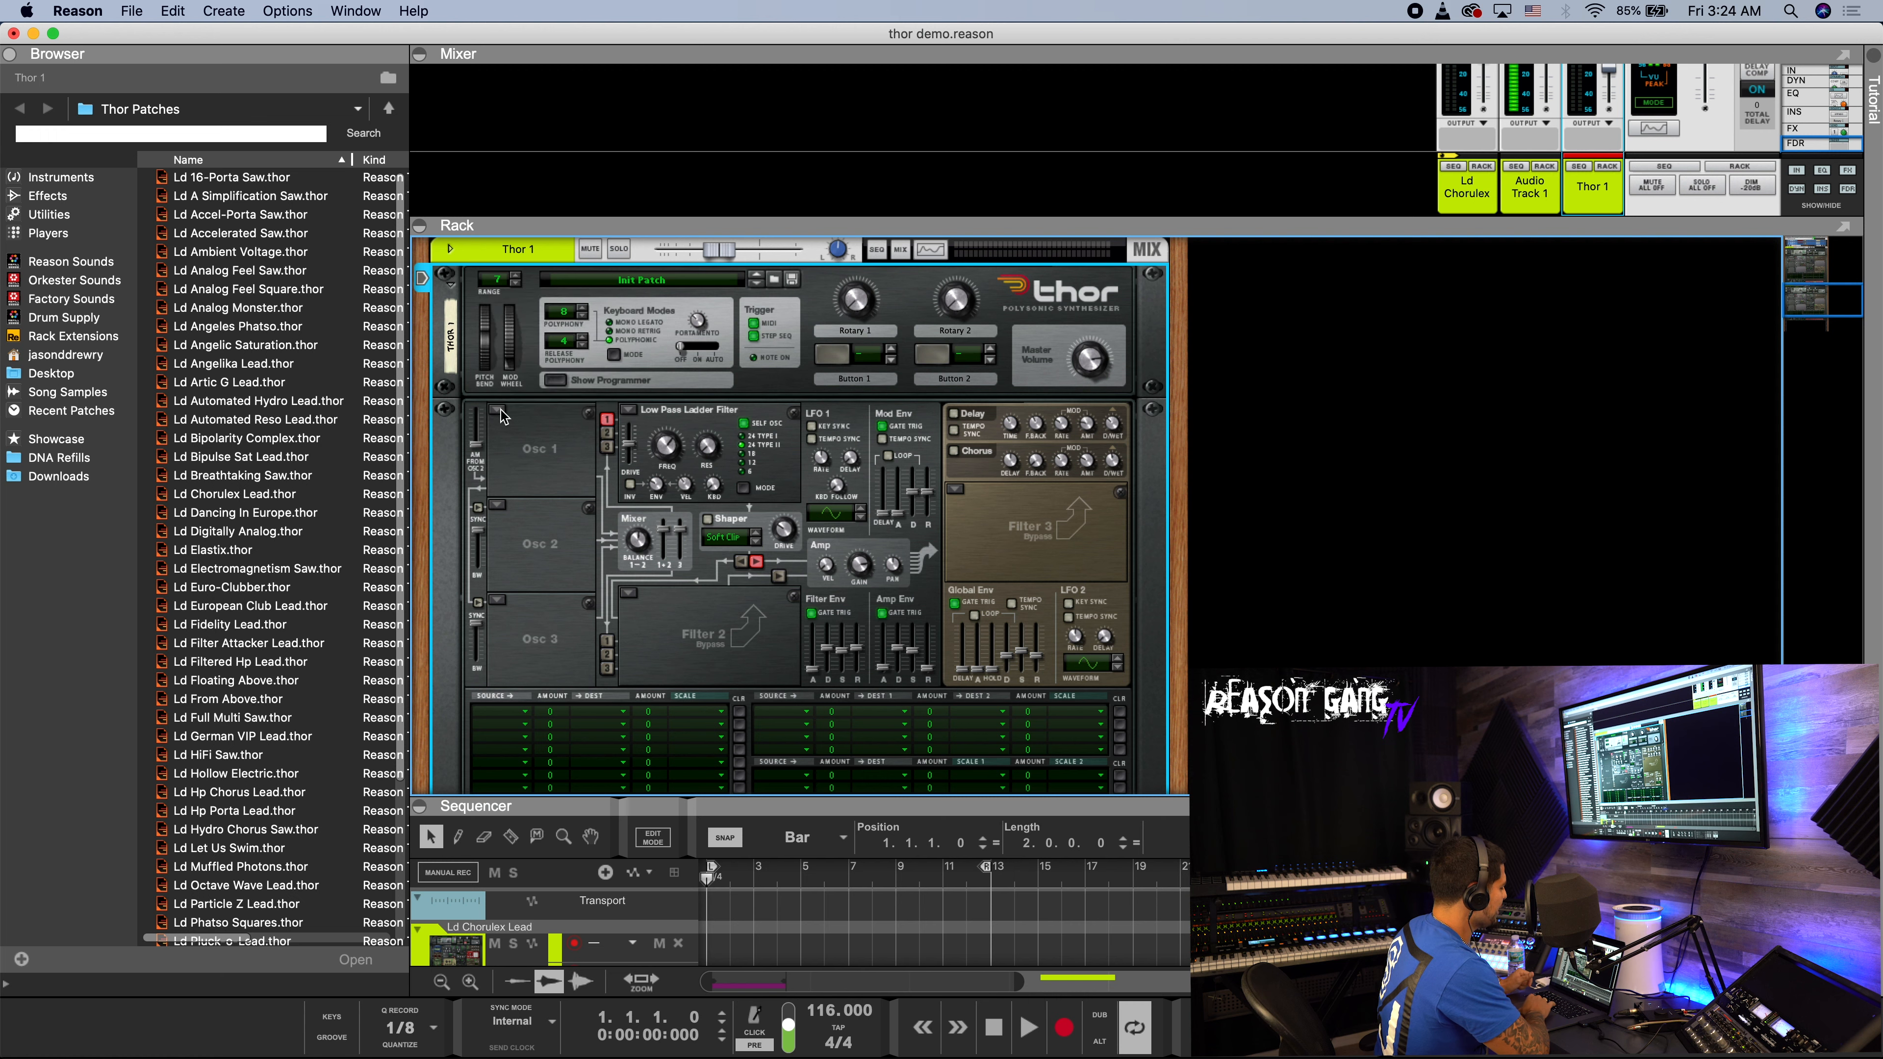
- Load the Analog type into Thor's empty oscillator 1 and cycle through its waveforms
click(500, 411)
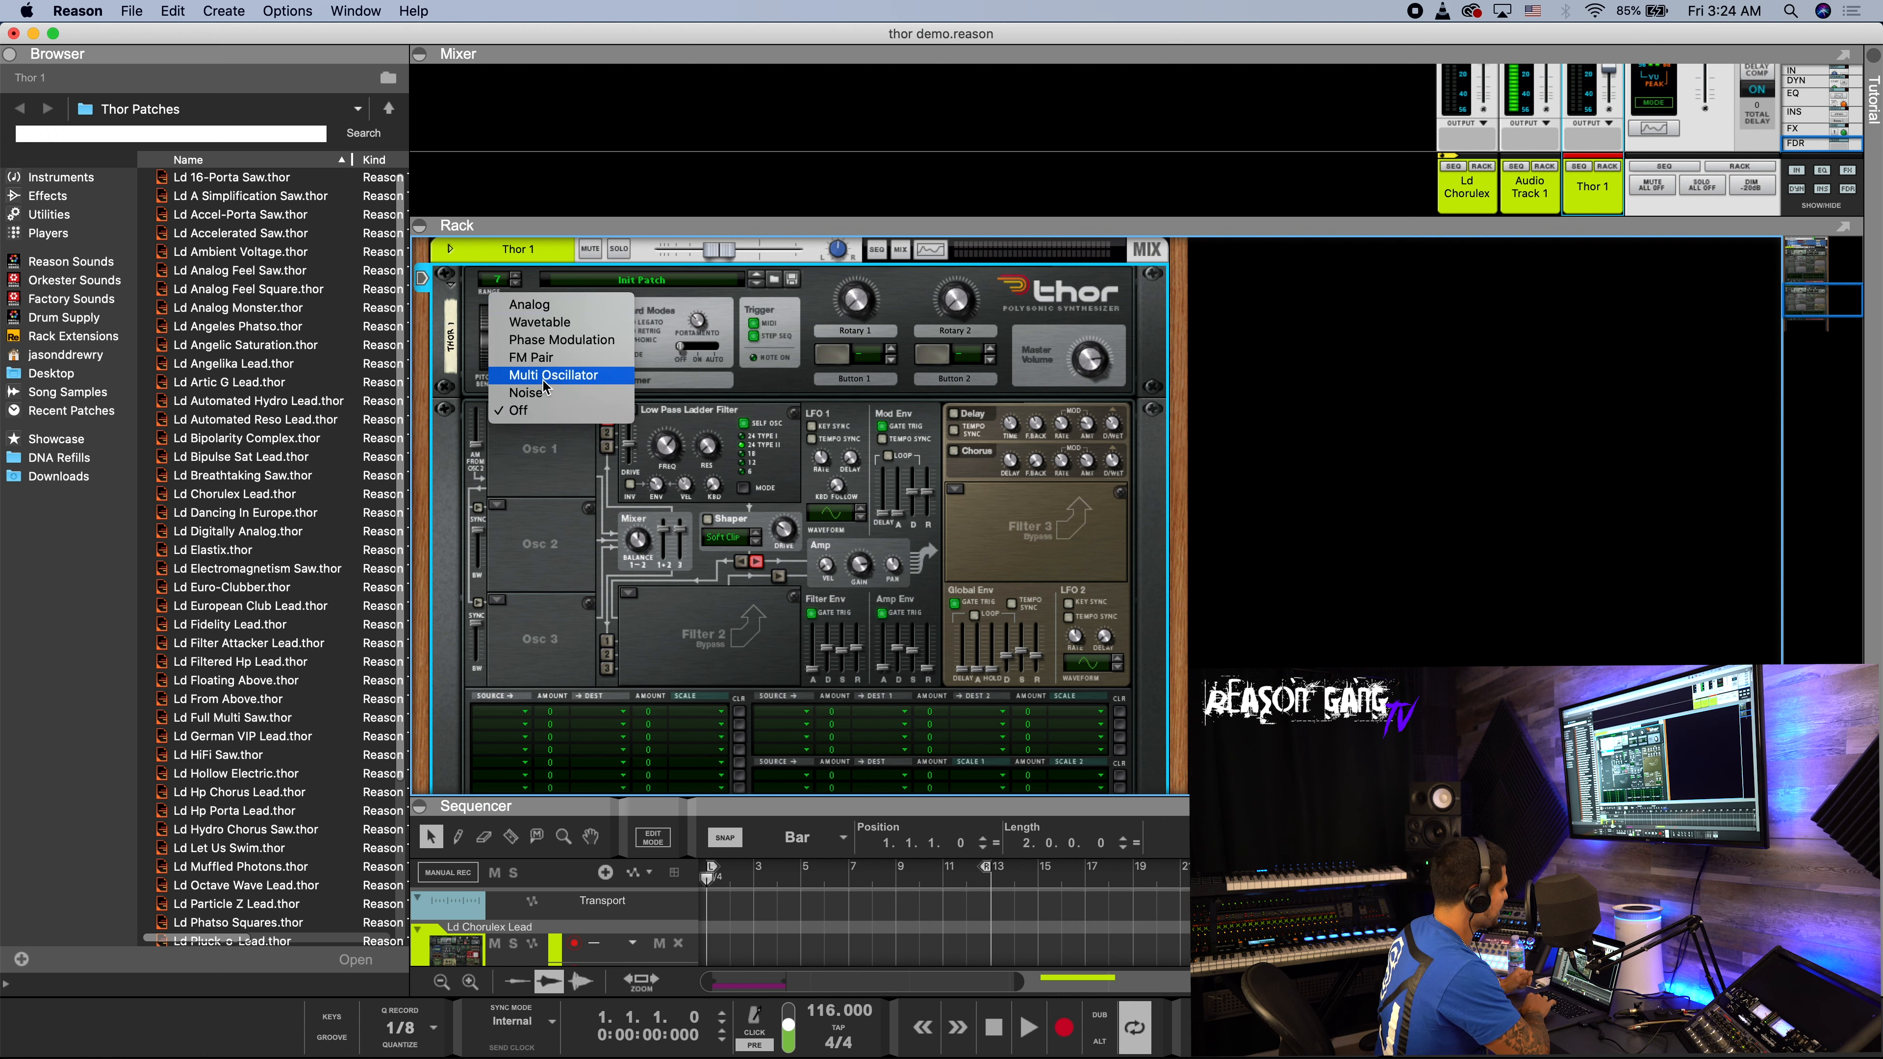
click(561, 310)
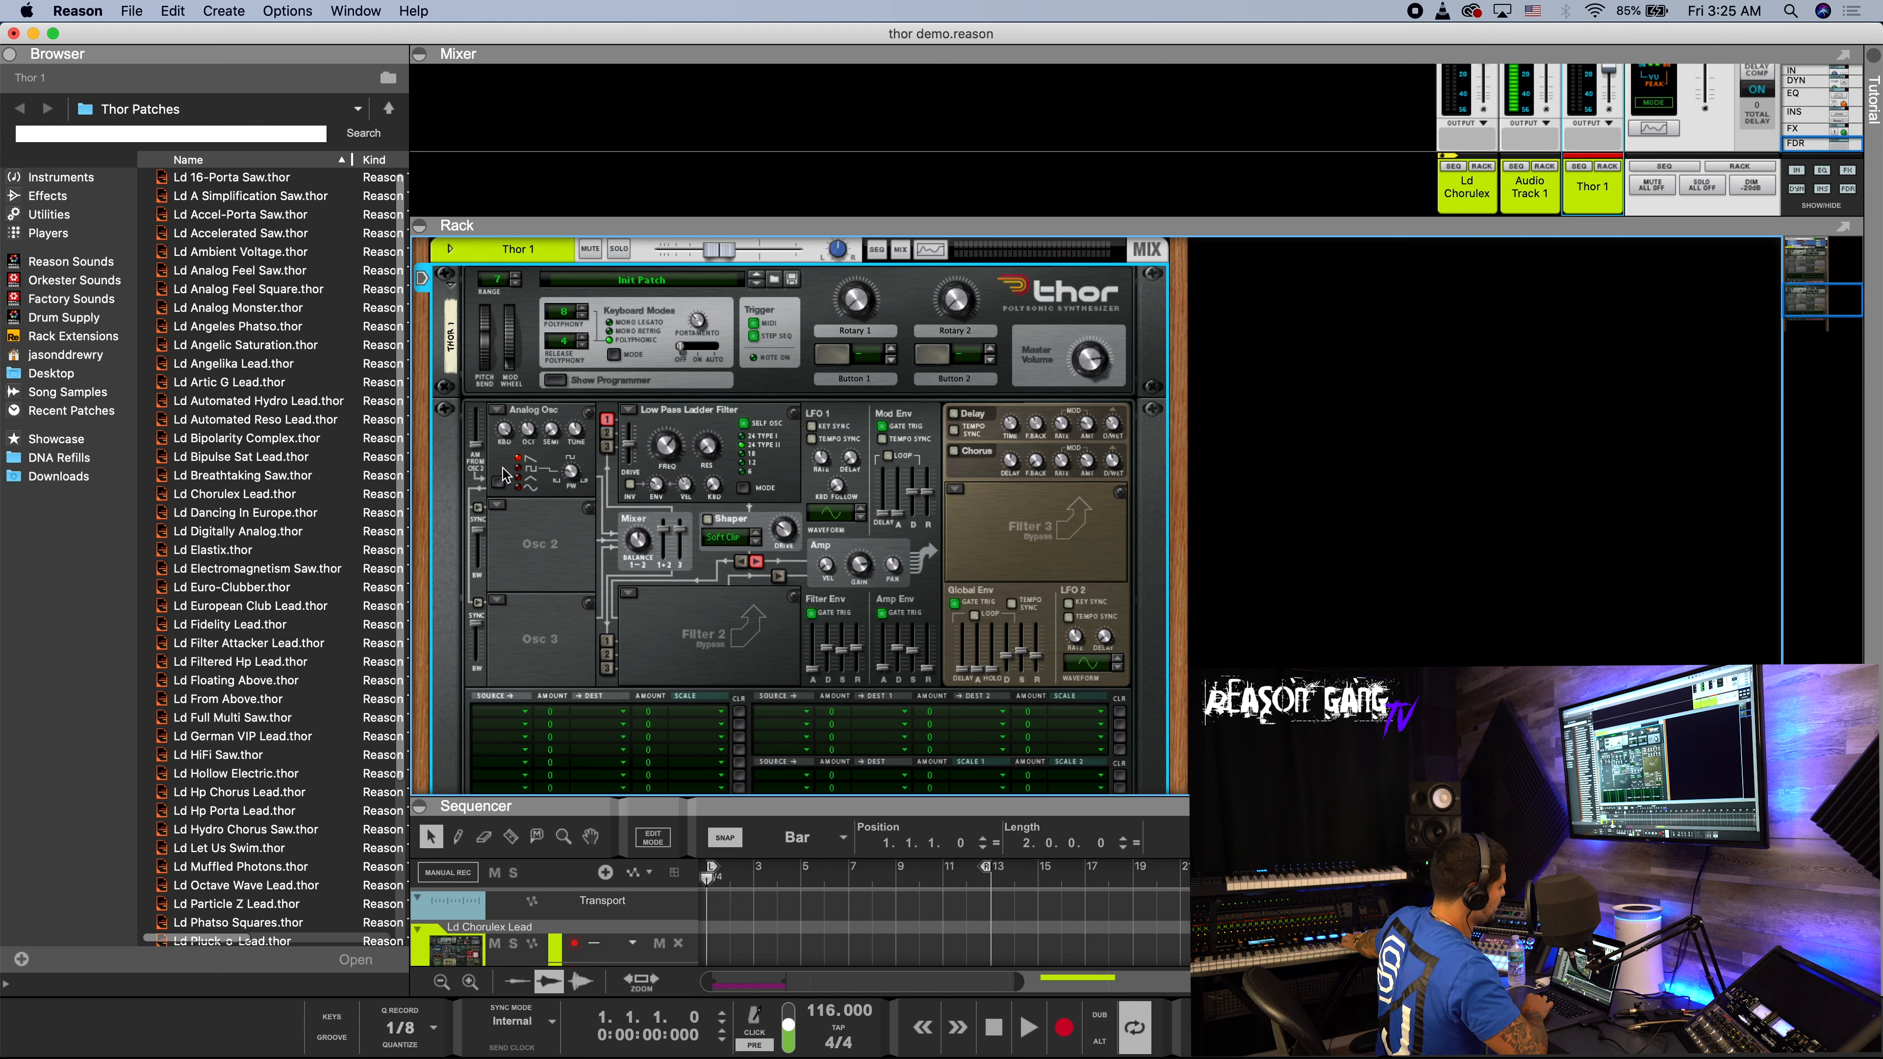
double_click(498, 484)
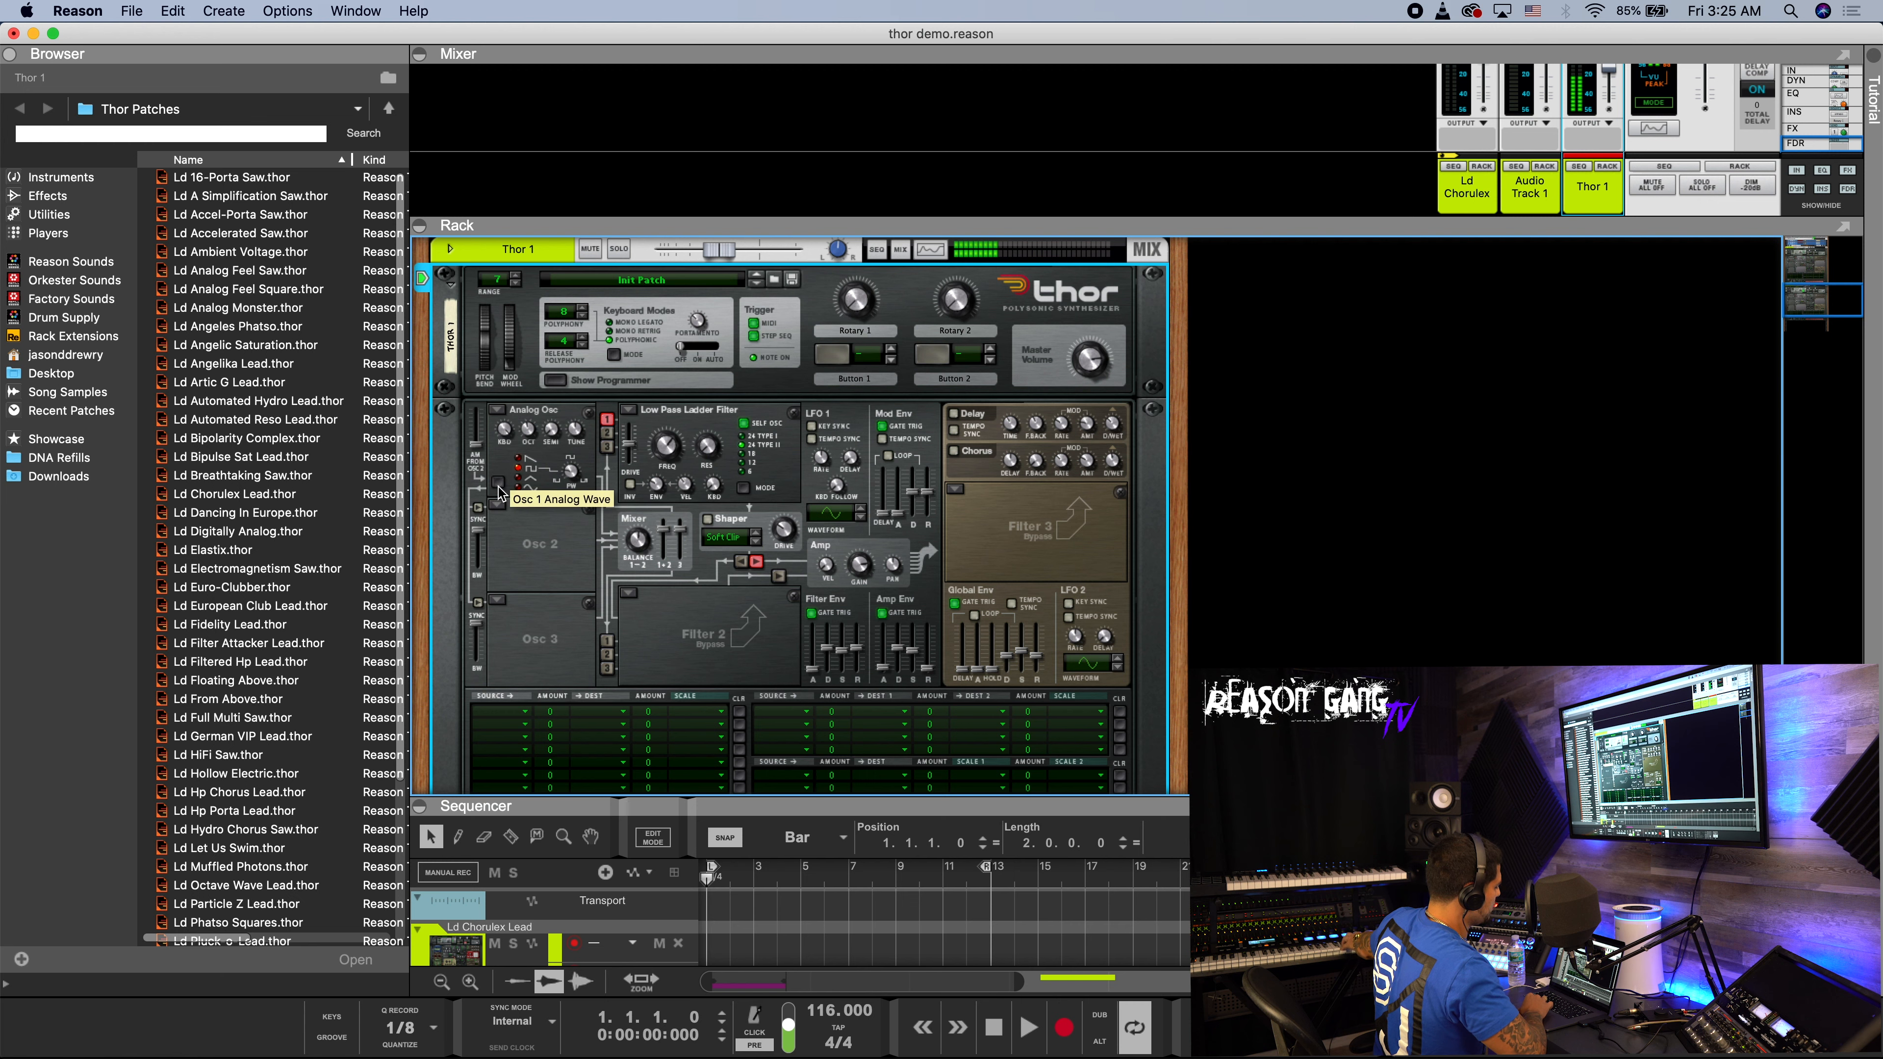
- Switch oscillator 1 to Wavetable, step through a few wavetables and adjust the table position
click(497, 410)
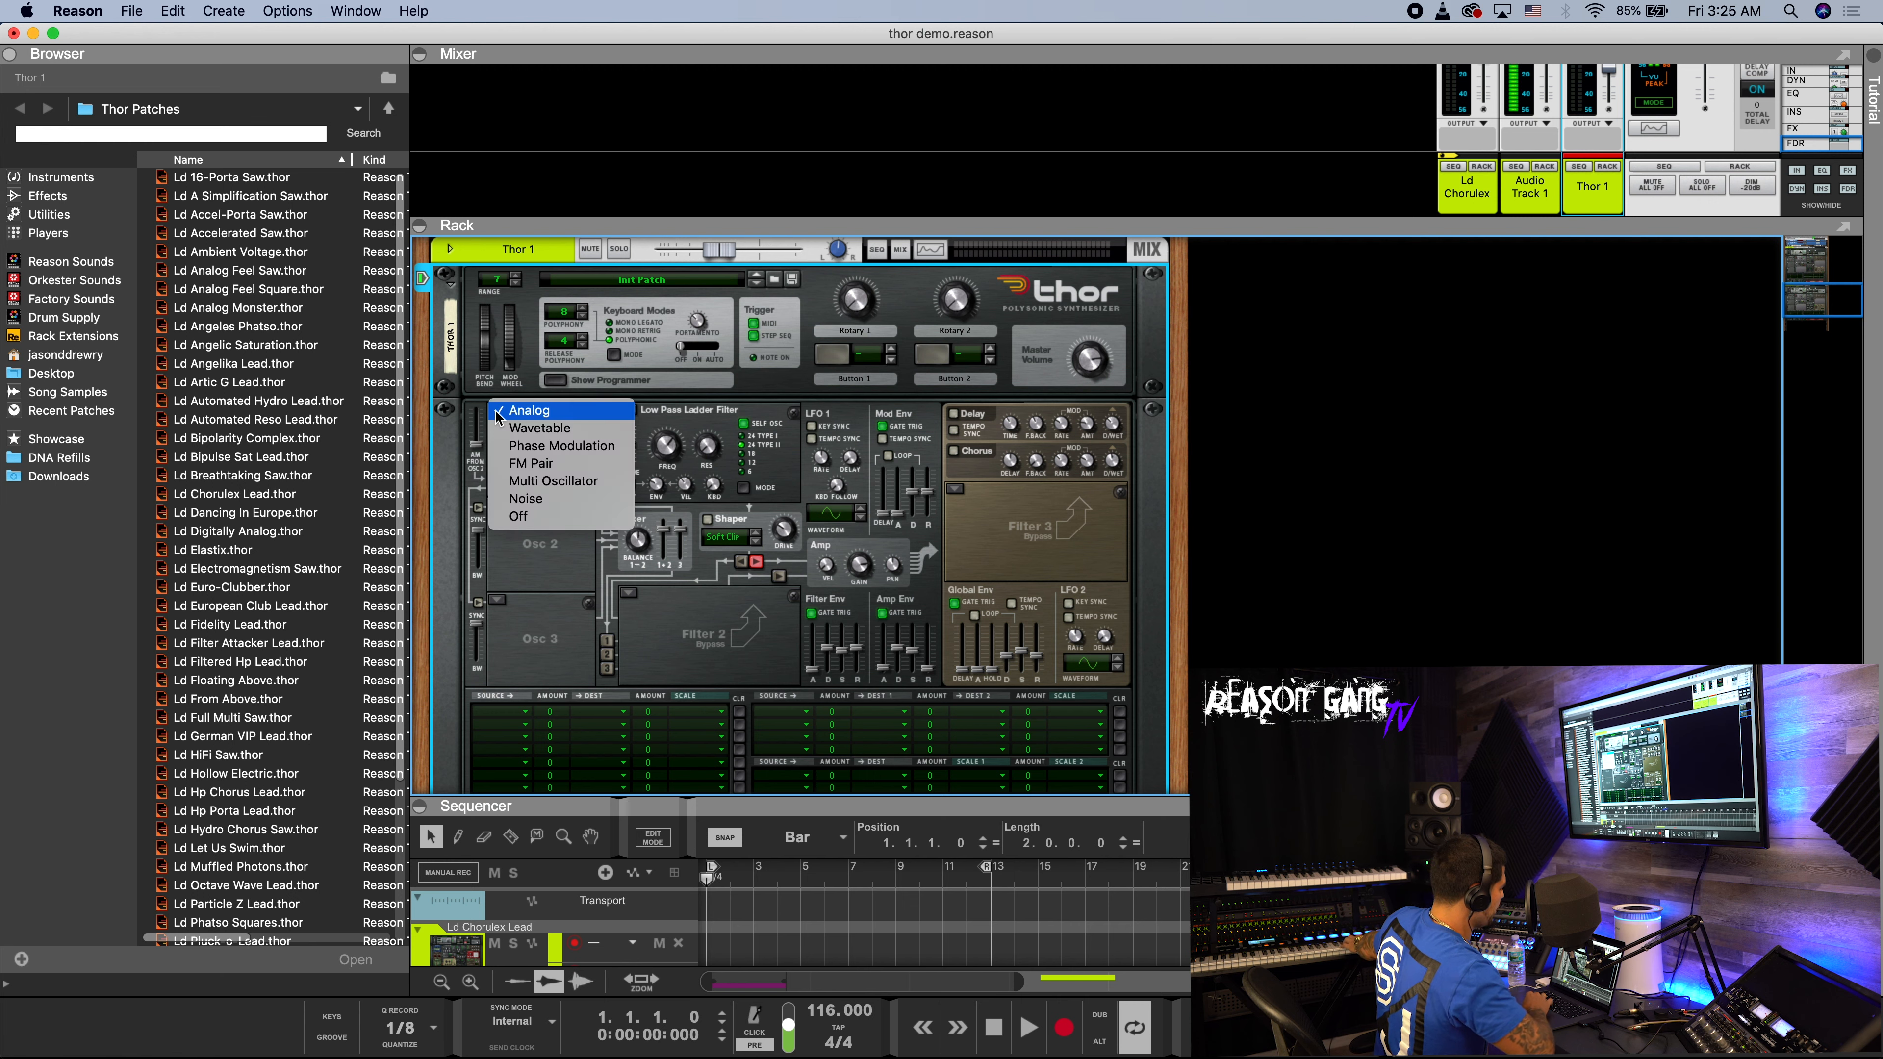
click(509, 429)
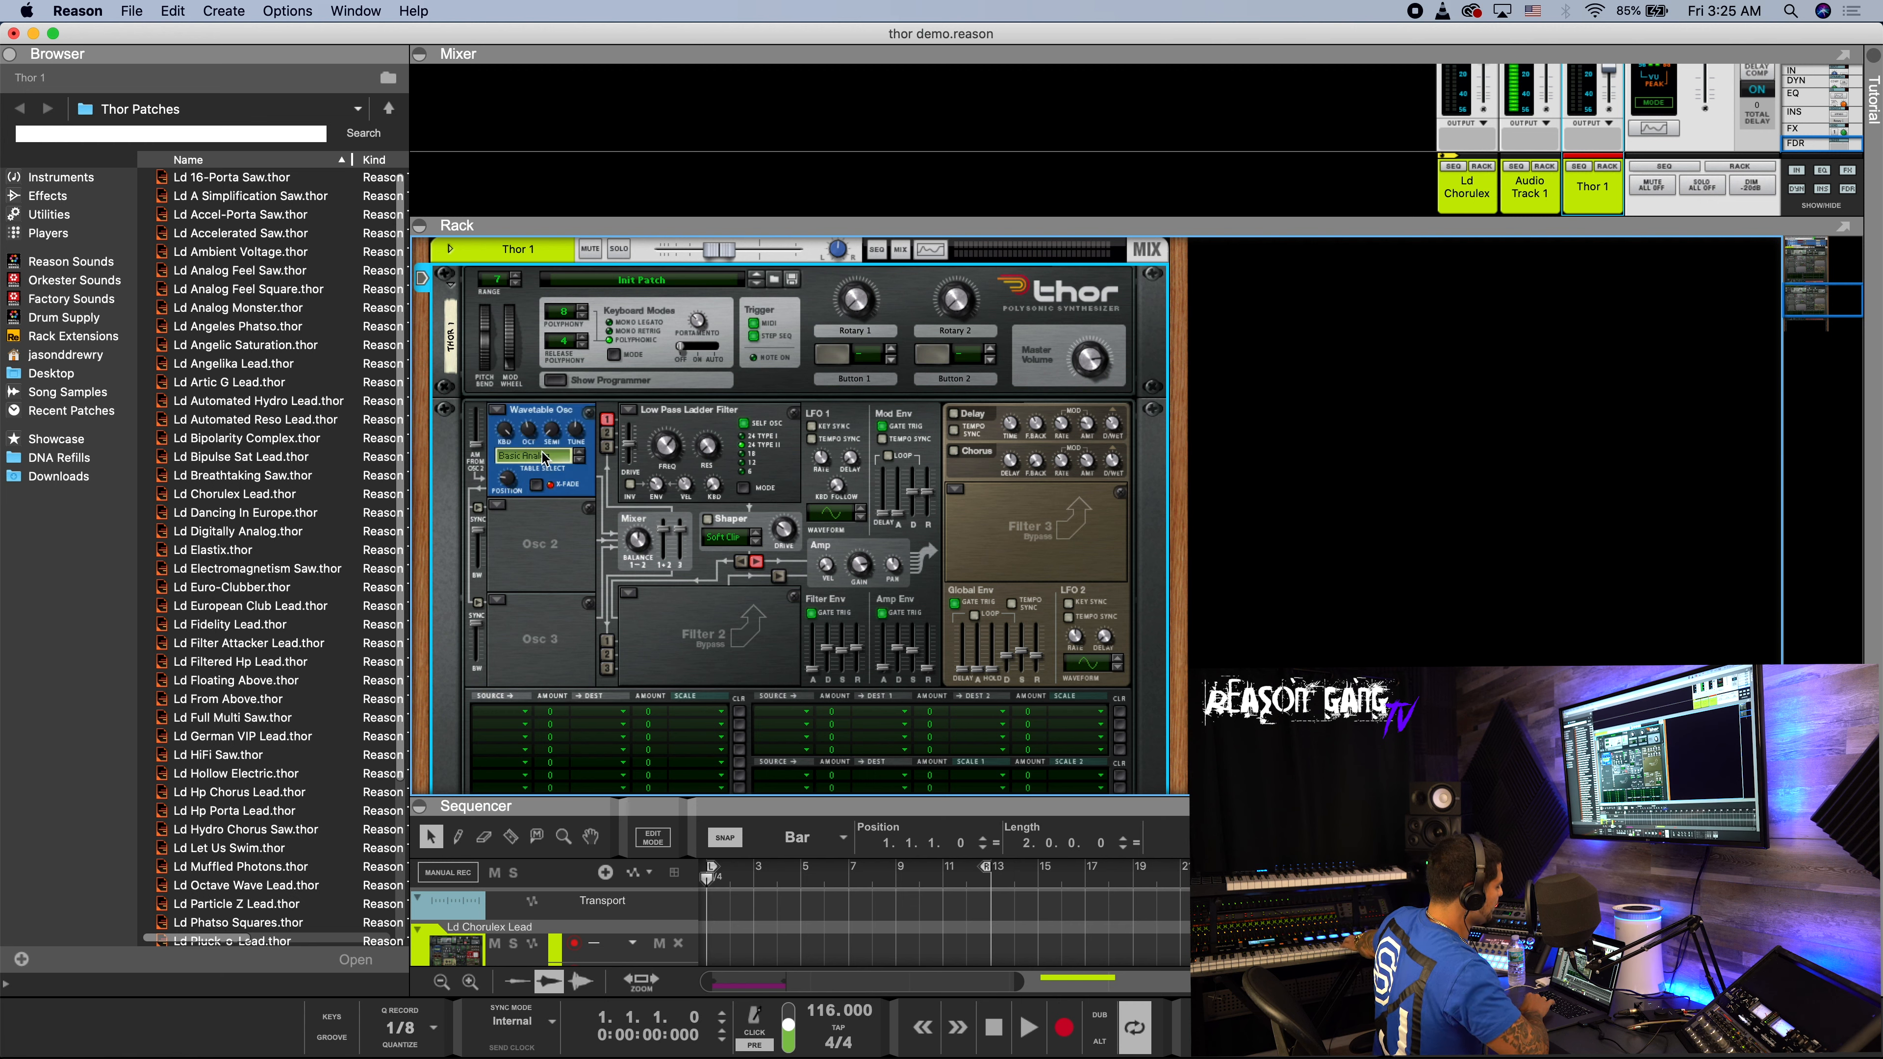
click(579, 458)
click(579, 459)
click(579, 459)
drag(504, 488, 506, 479)
- Try the Phase Modulation and FM Pair types in oscillator 1
click(497, 414)
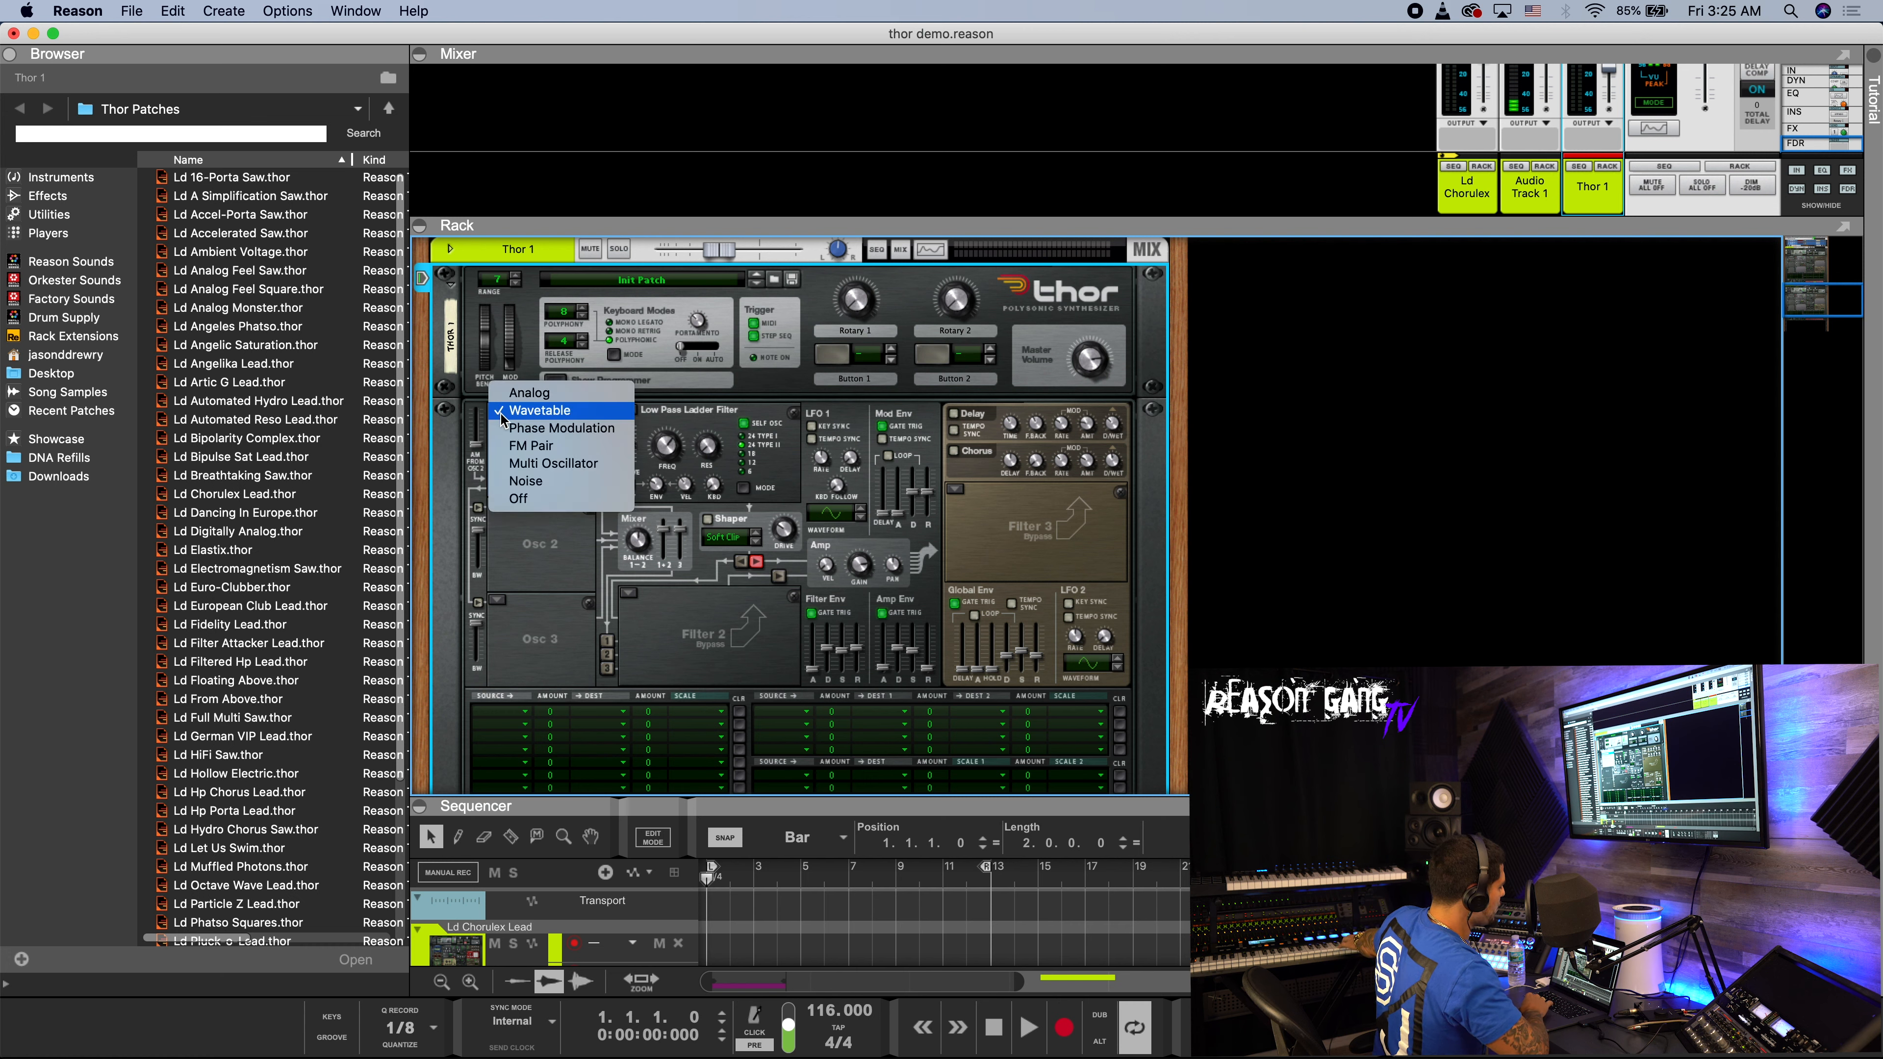
click(498, 429)
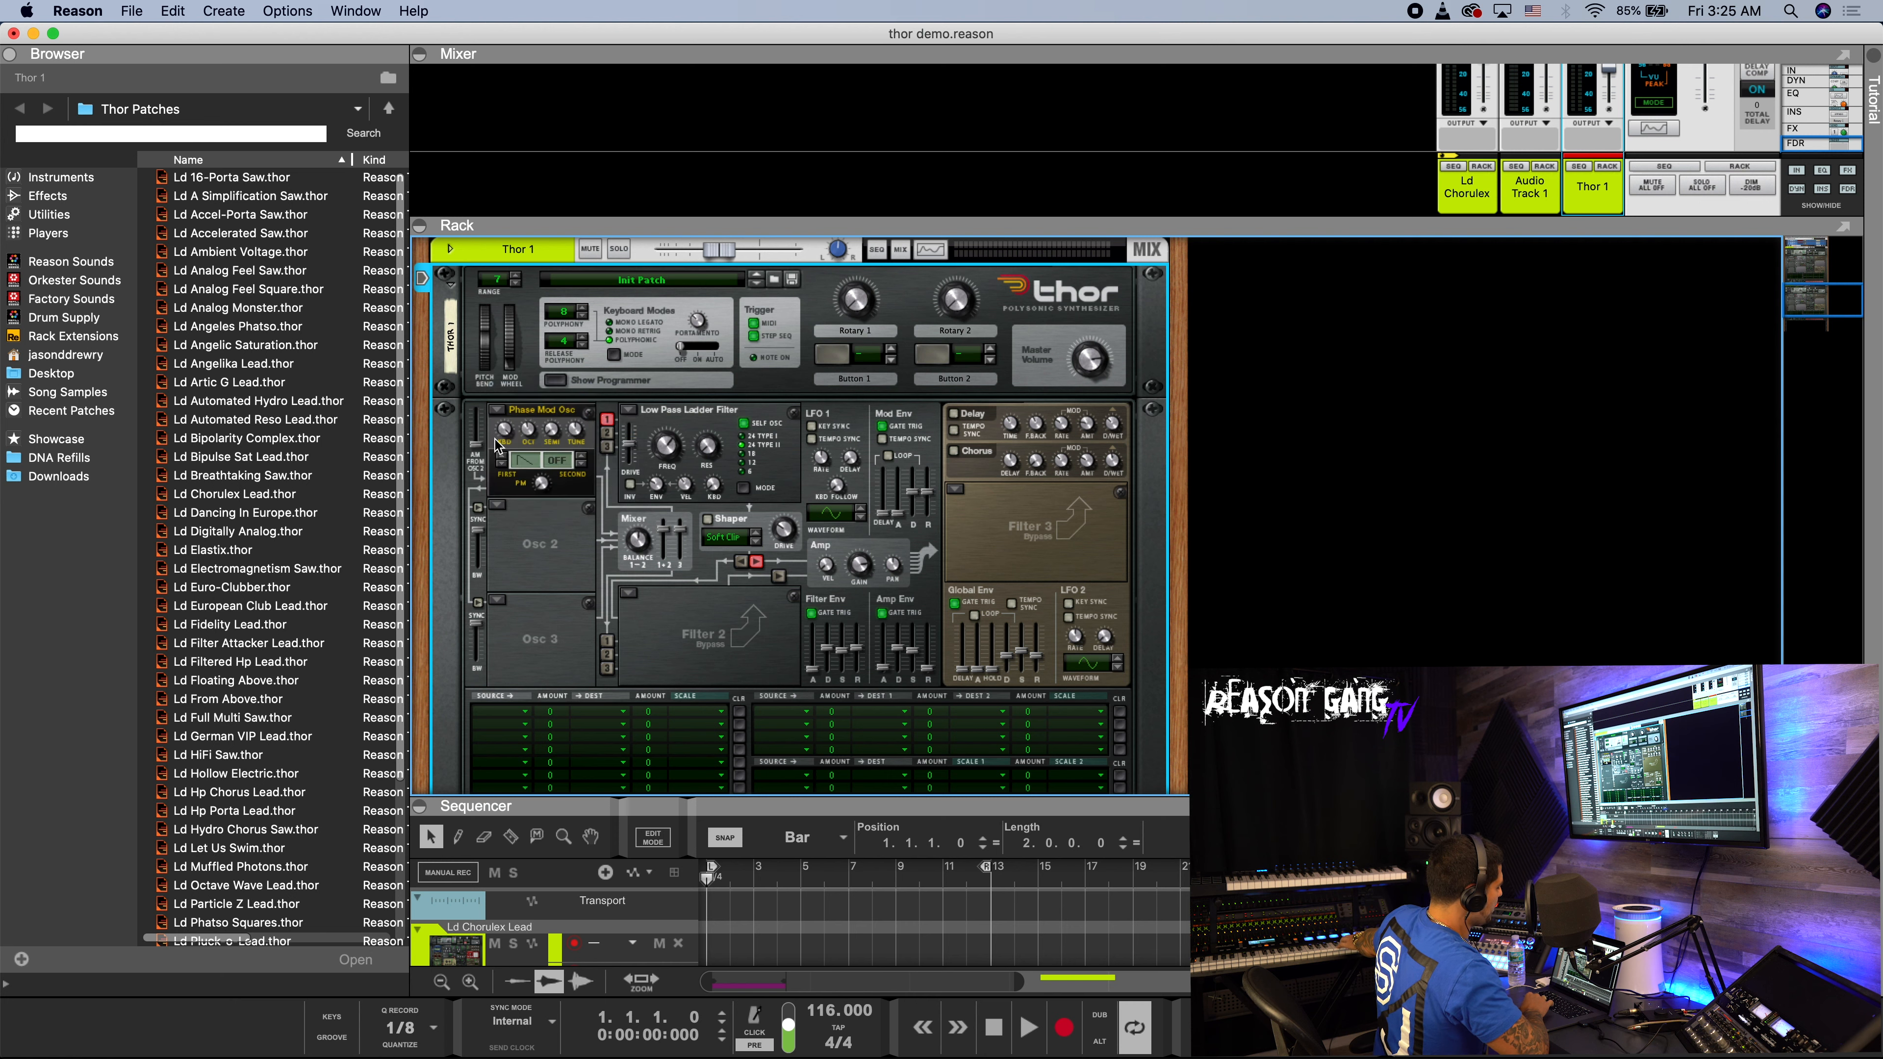
mouse_move(529, 427)
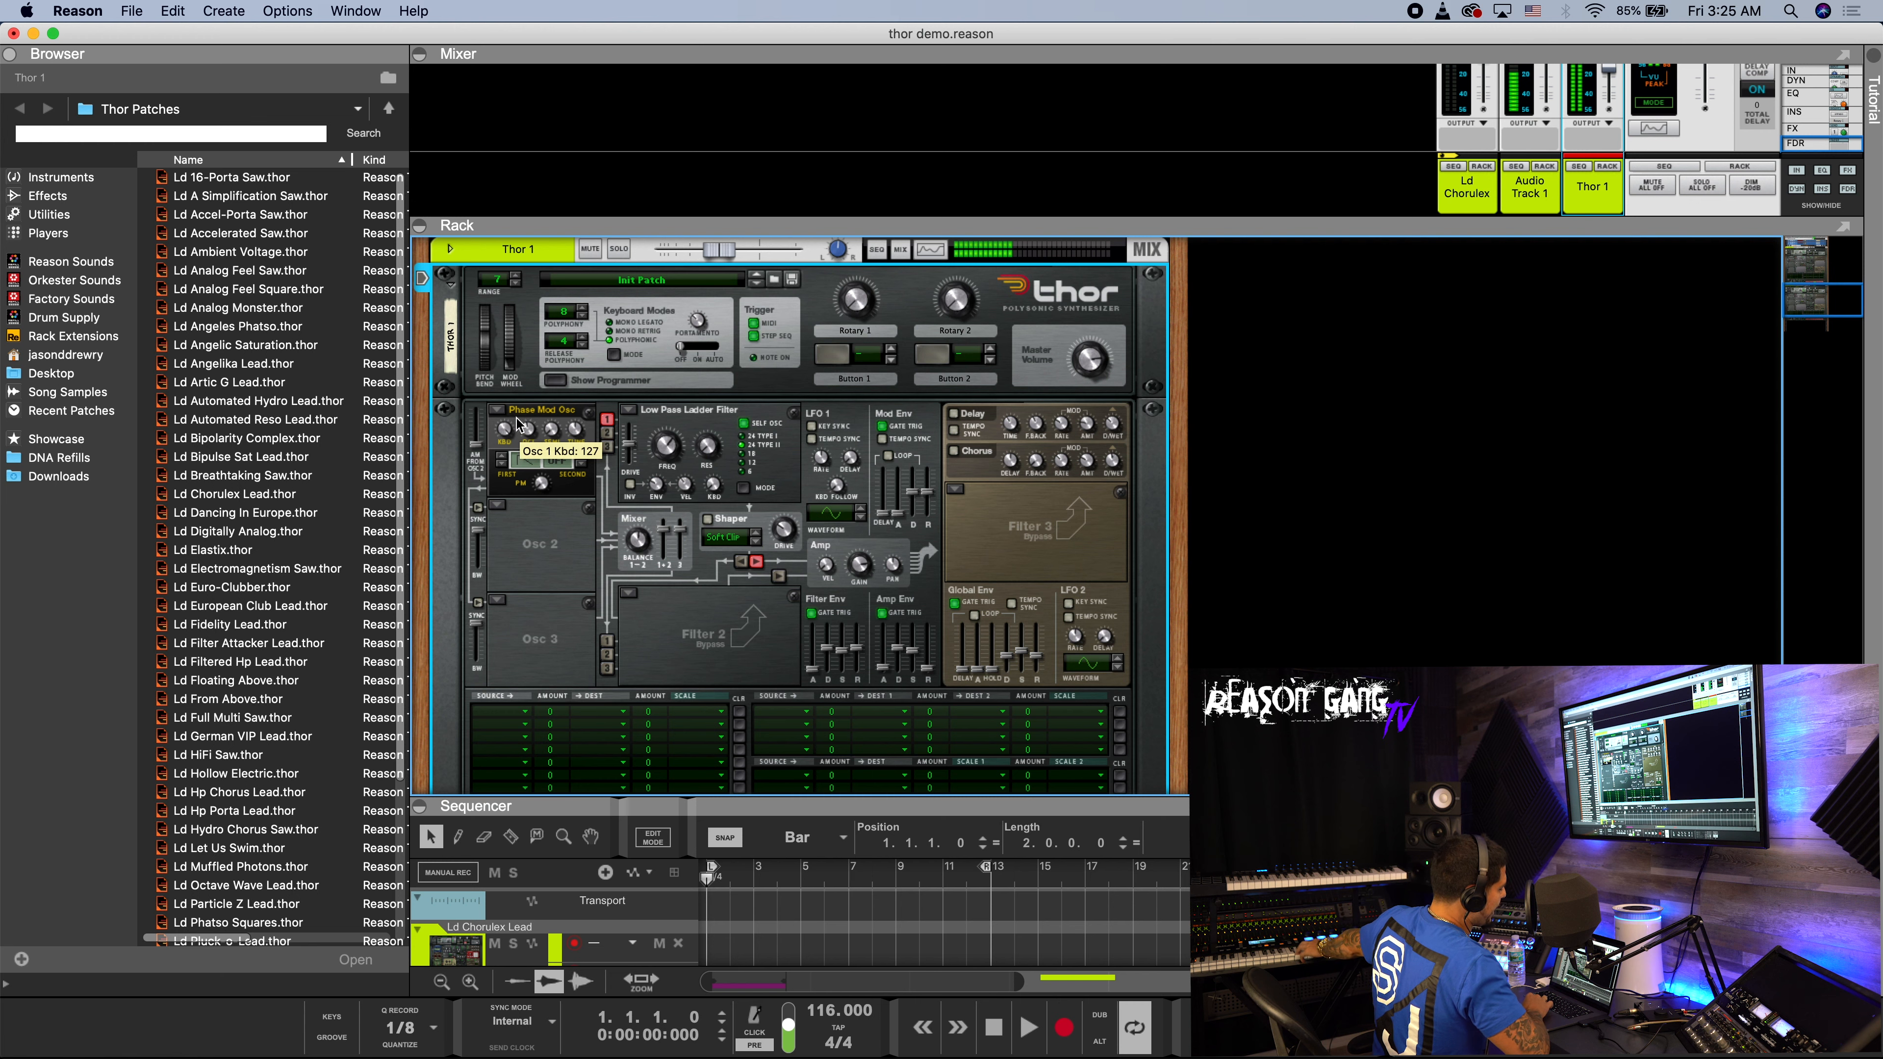
click(499, 413)
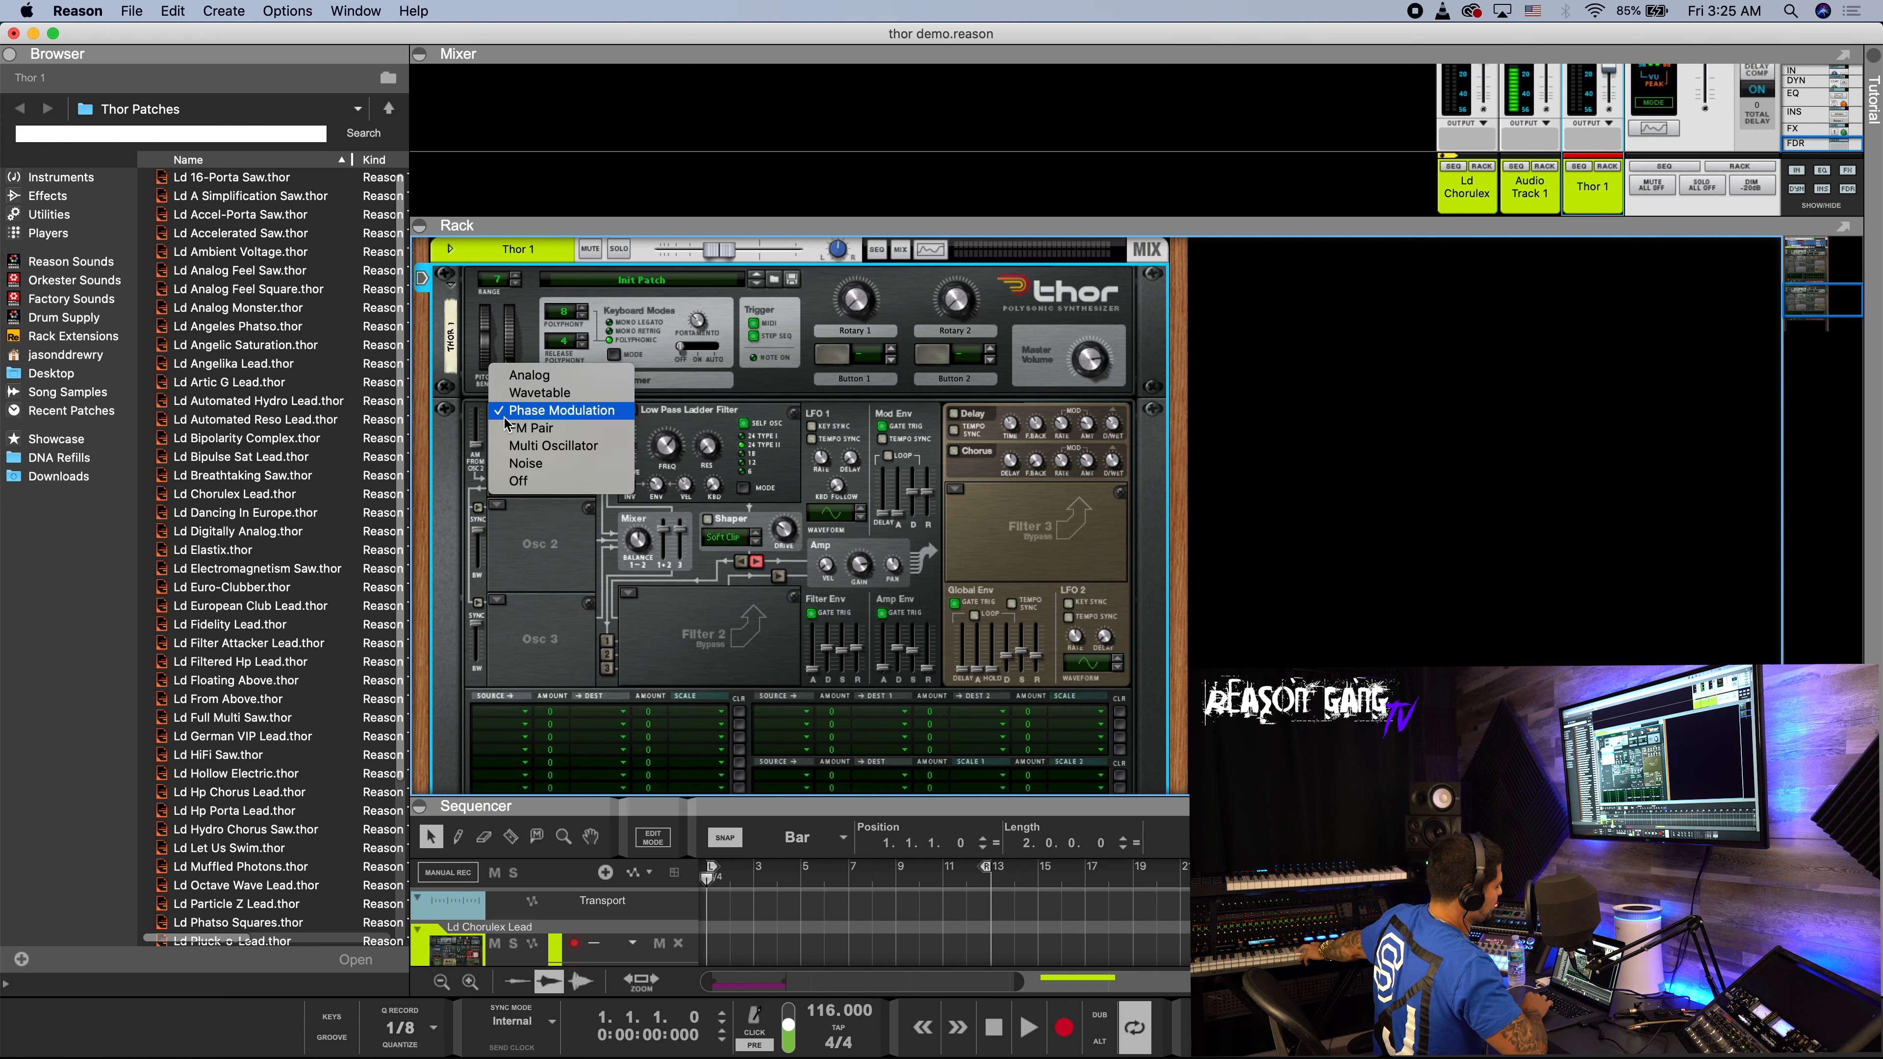
click(513, 429)
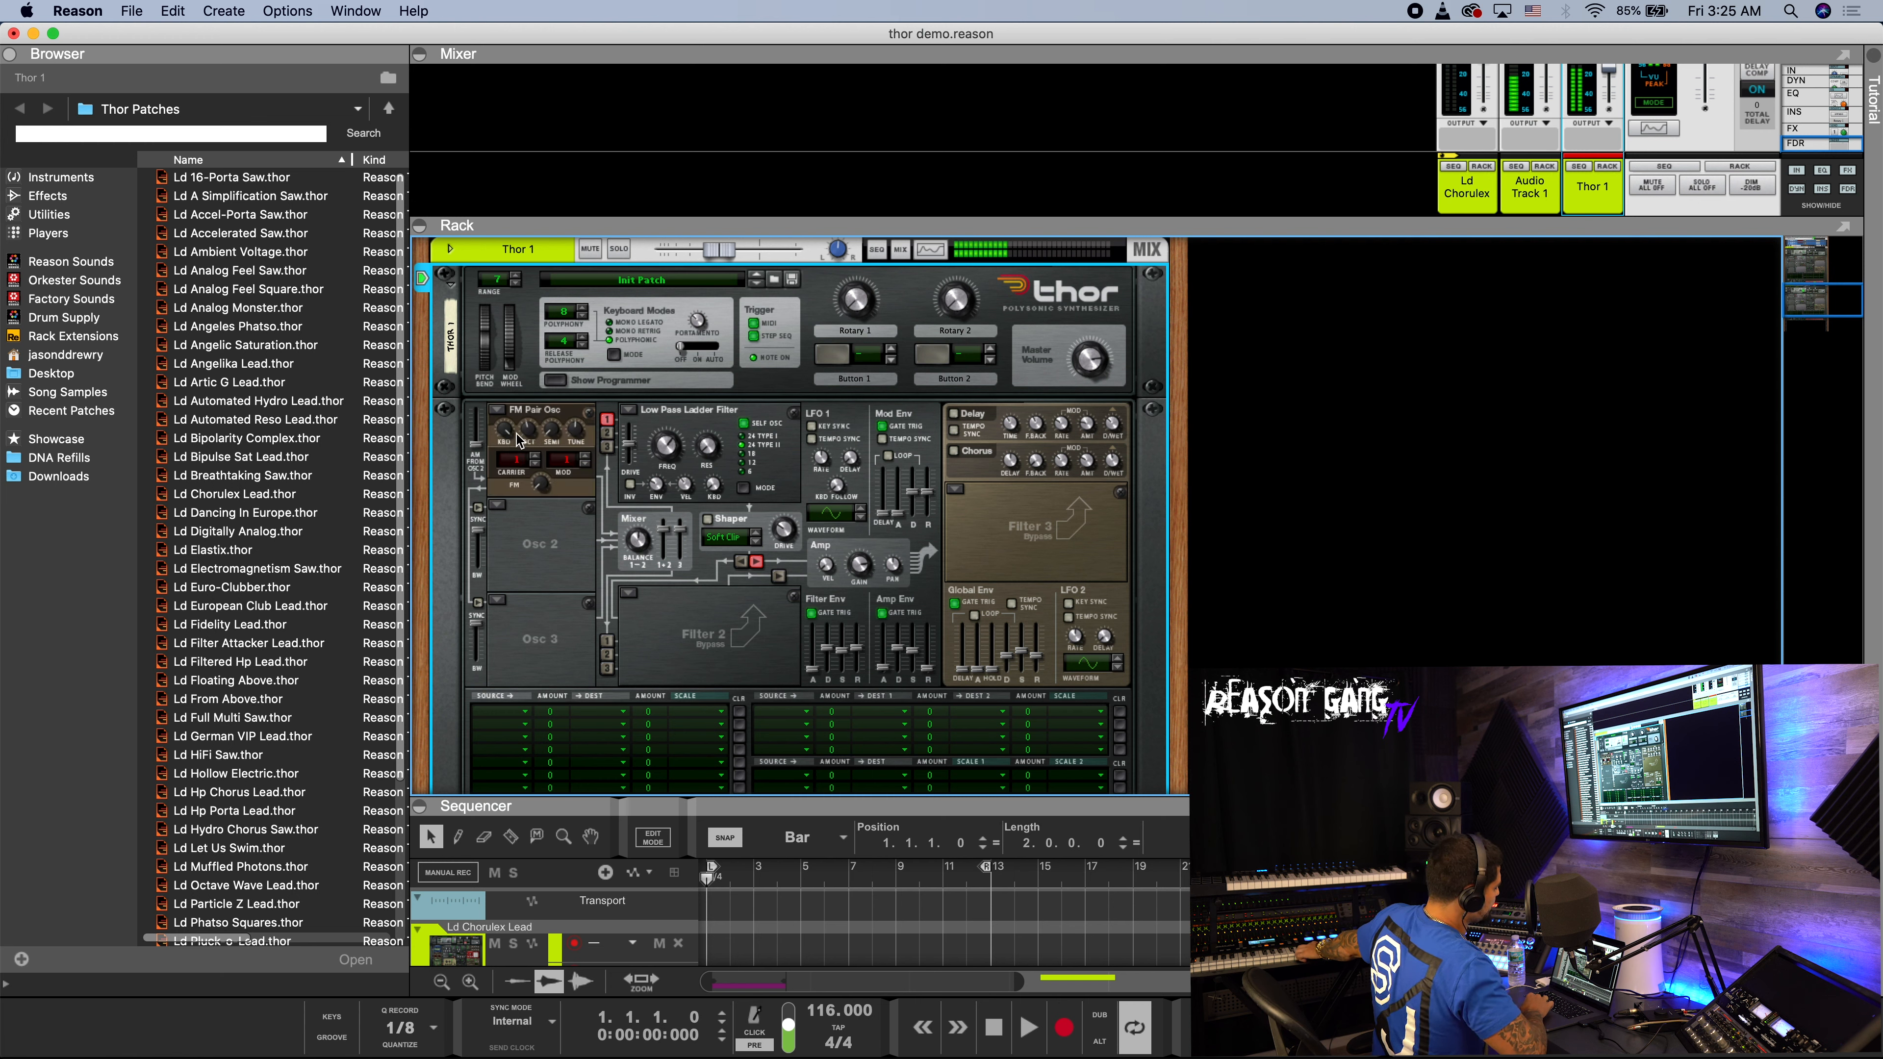
- Switch oscillator 1 to Multi Oscillator, set its detune amount to 48 and change its waveform
click(501, 414)
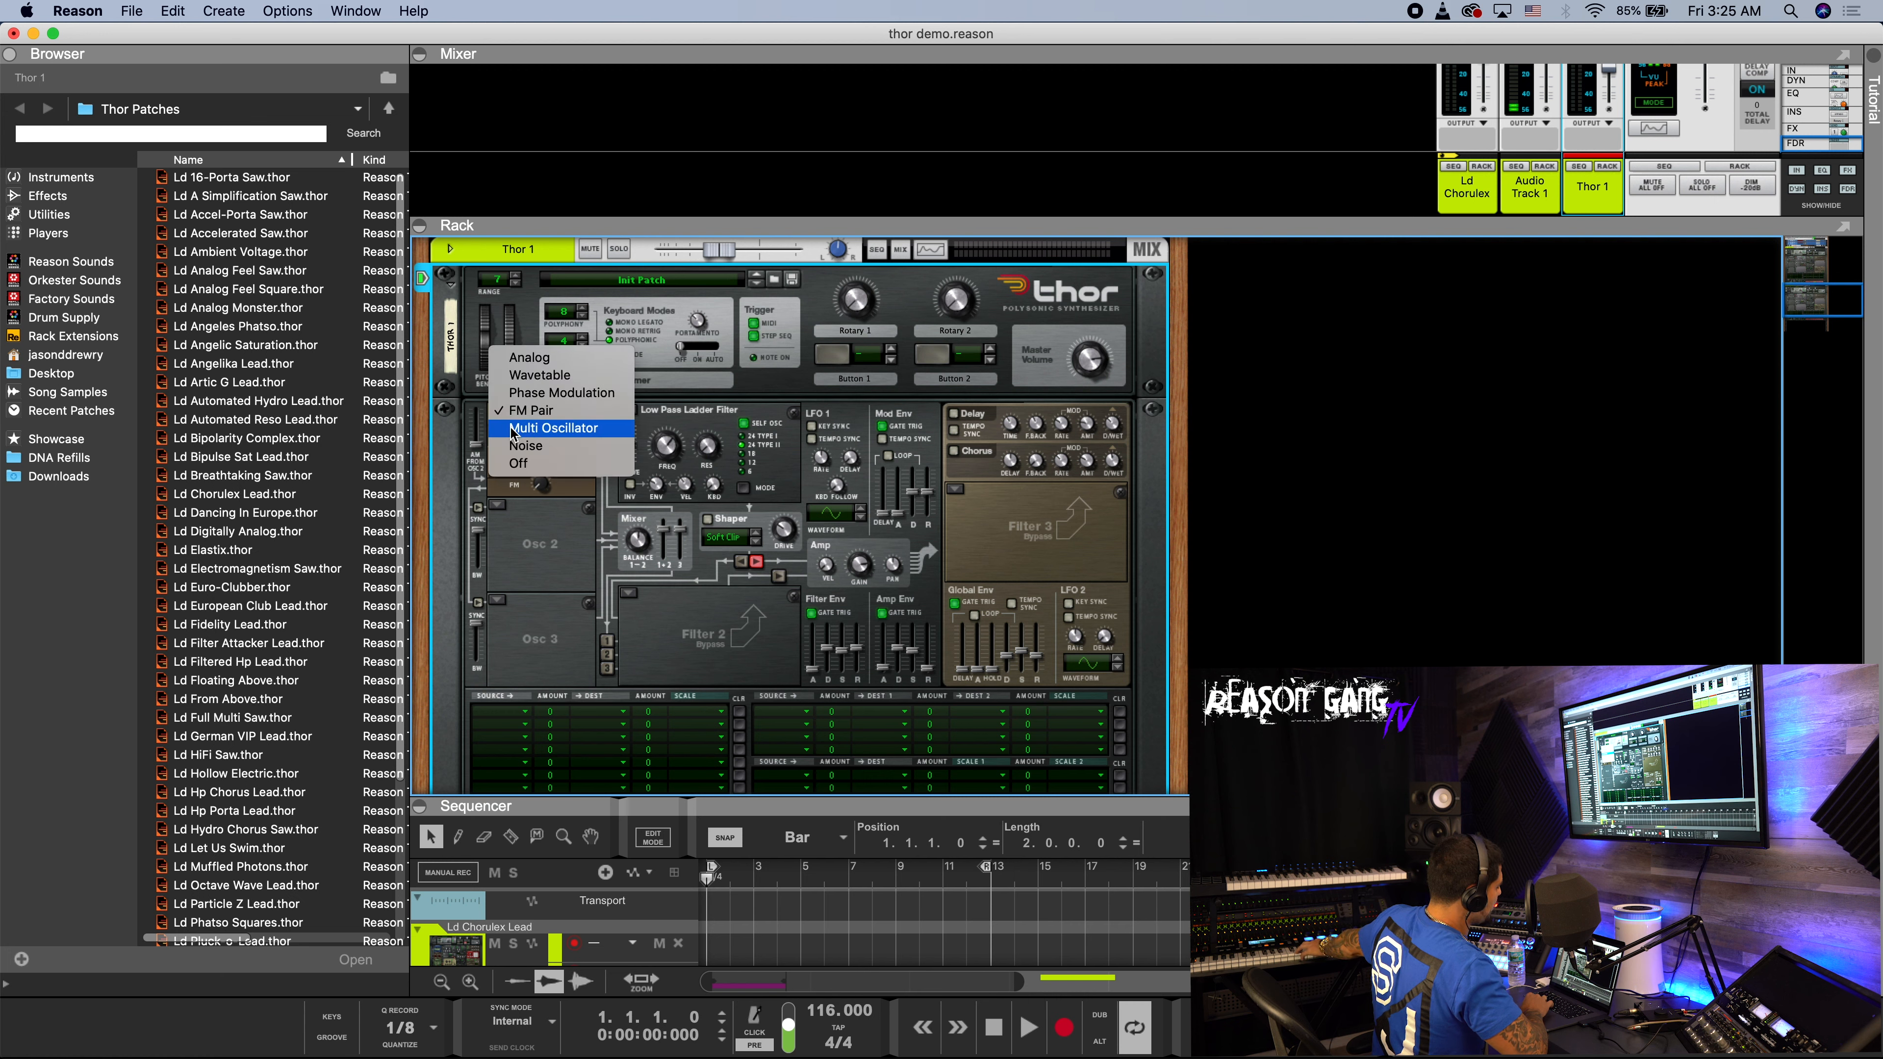
click(519, 428)
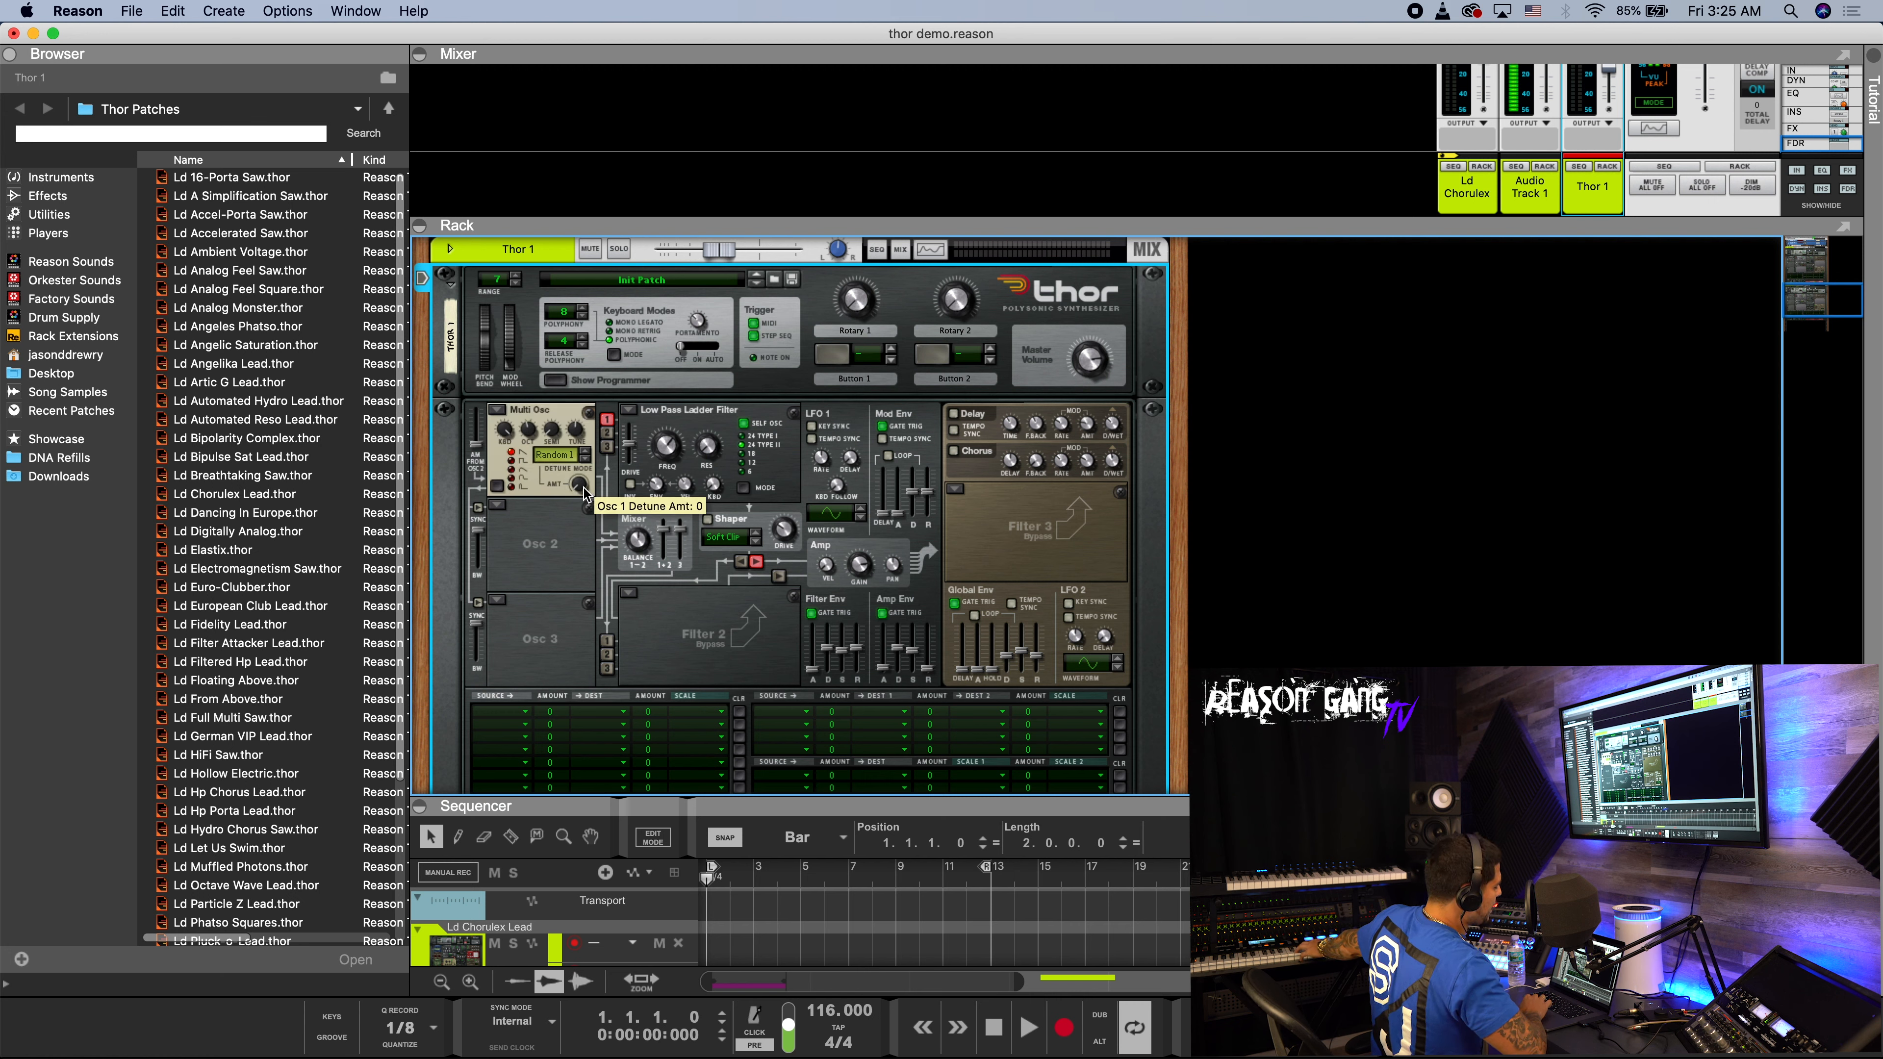
drag(582, 491, 584, 469)
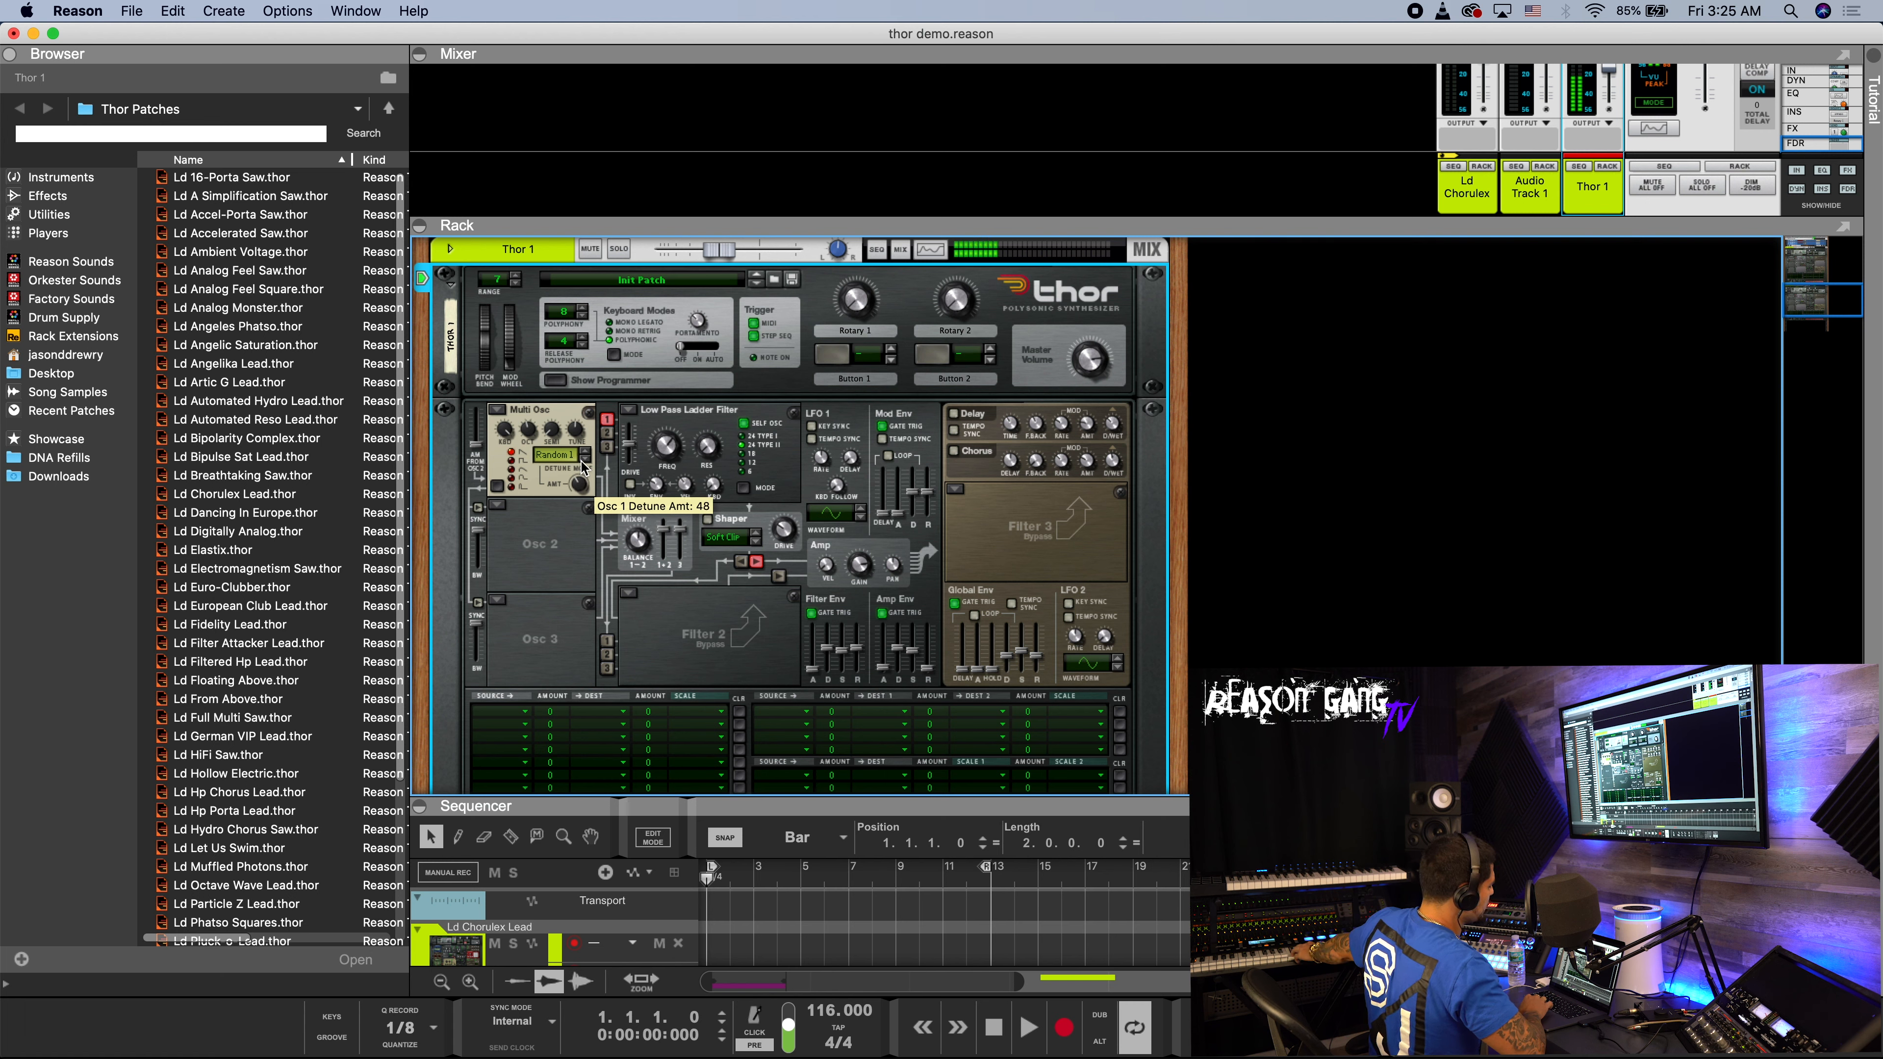
click(497, 486)
click(504, 345)
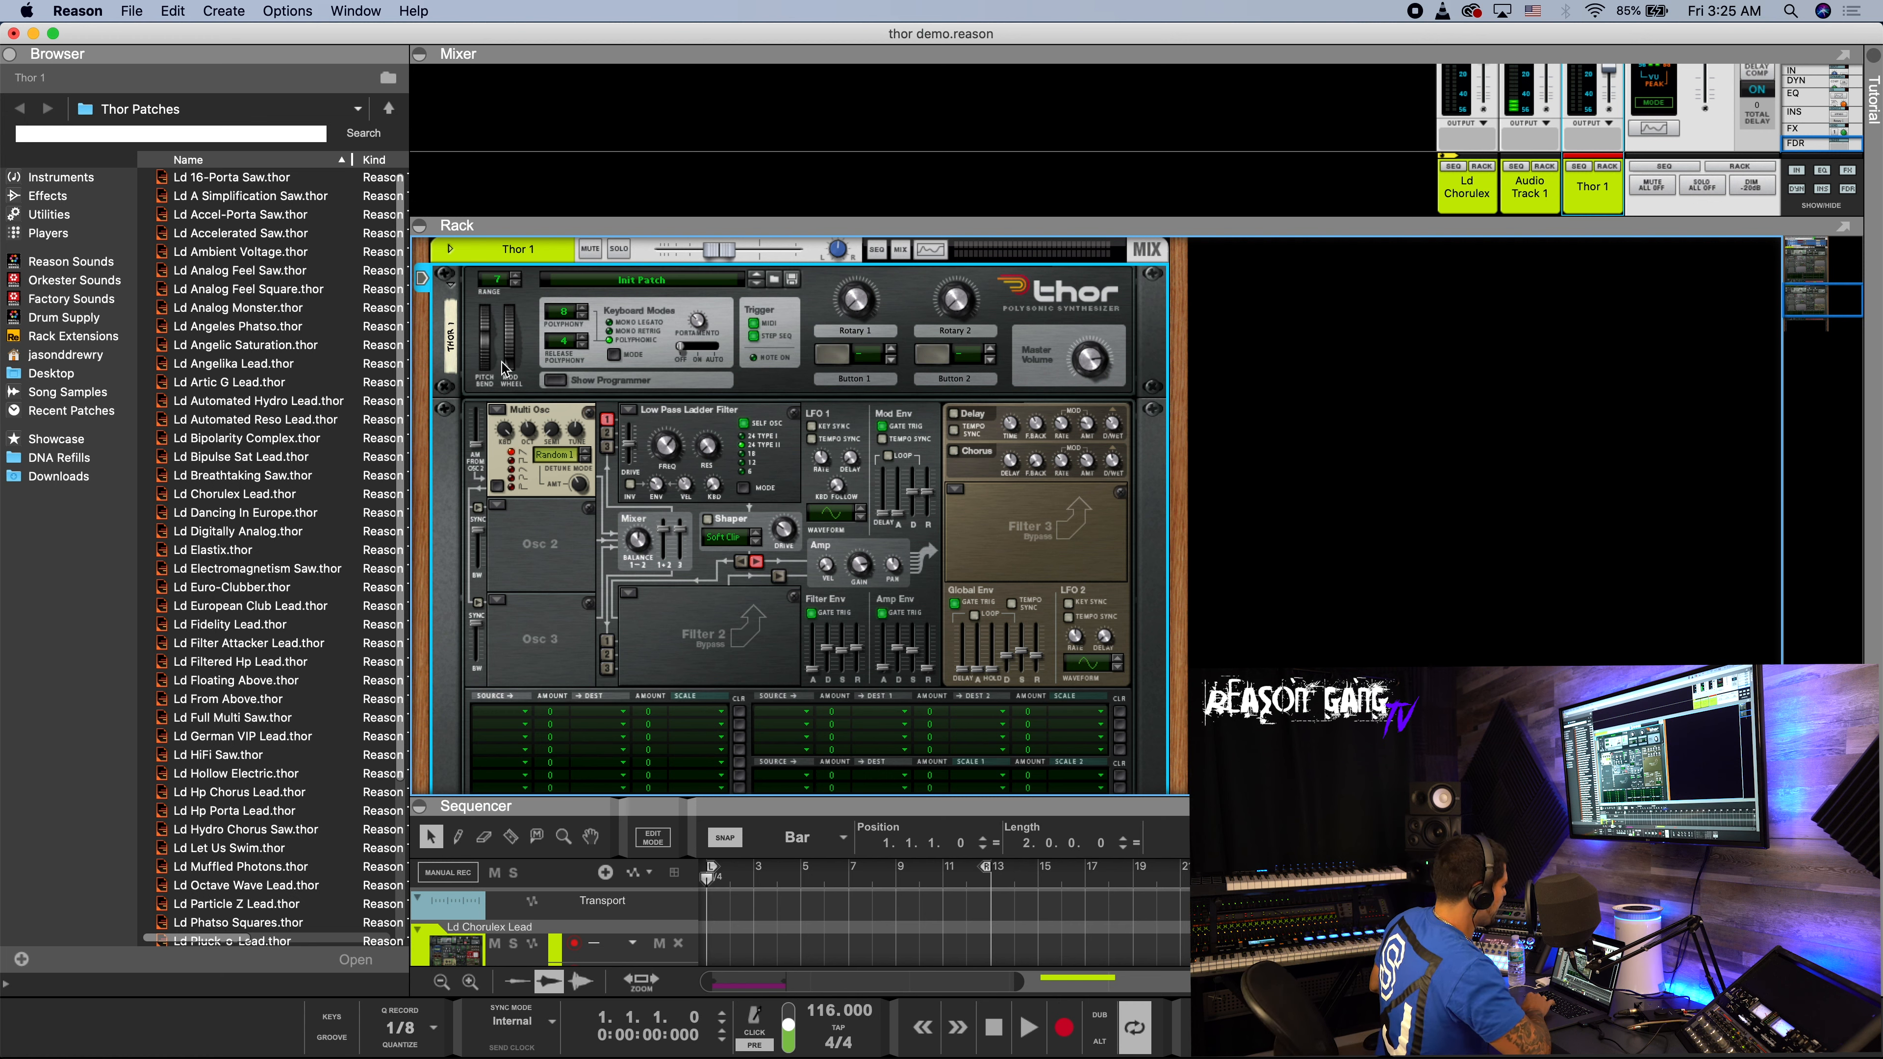
- Try the Noise type in oscillator 1 and return it to Multi Oscillator
click(497, 410)
click(506, 428)
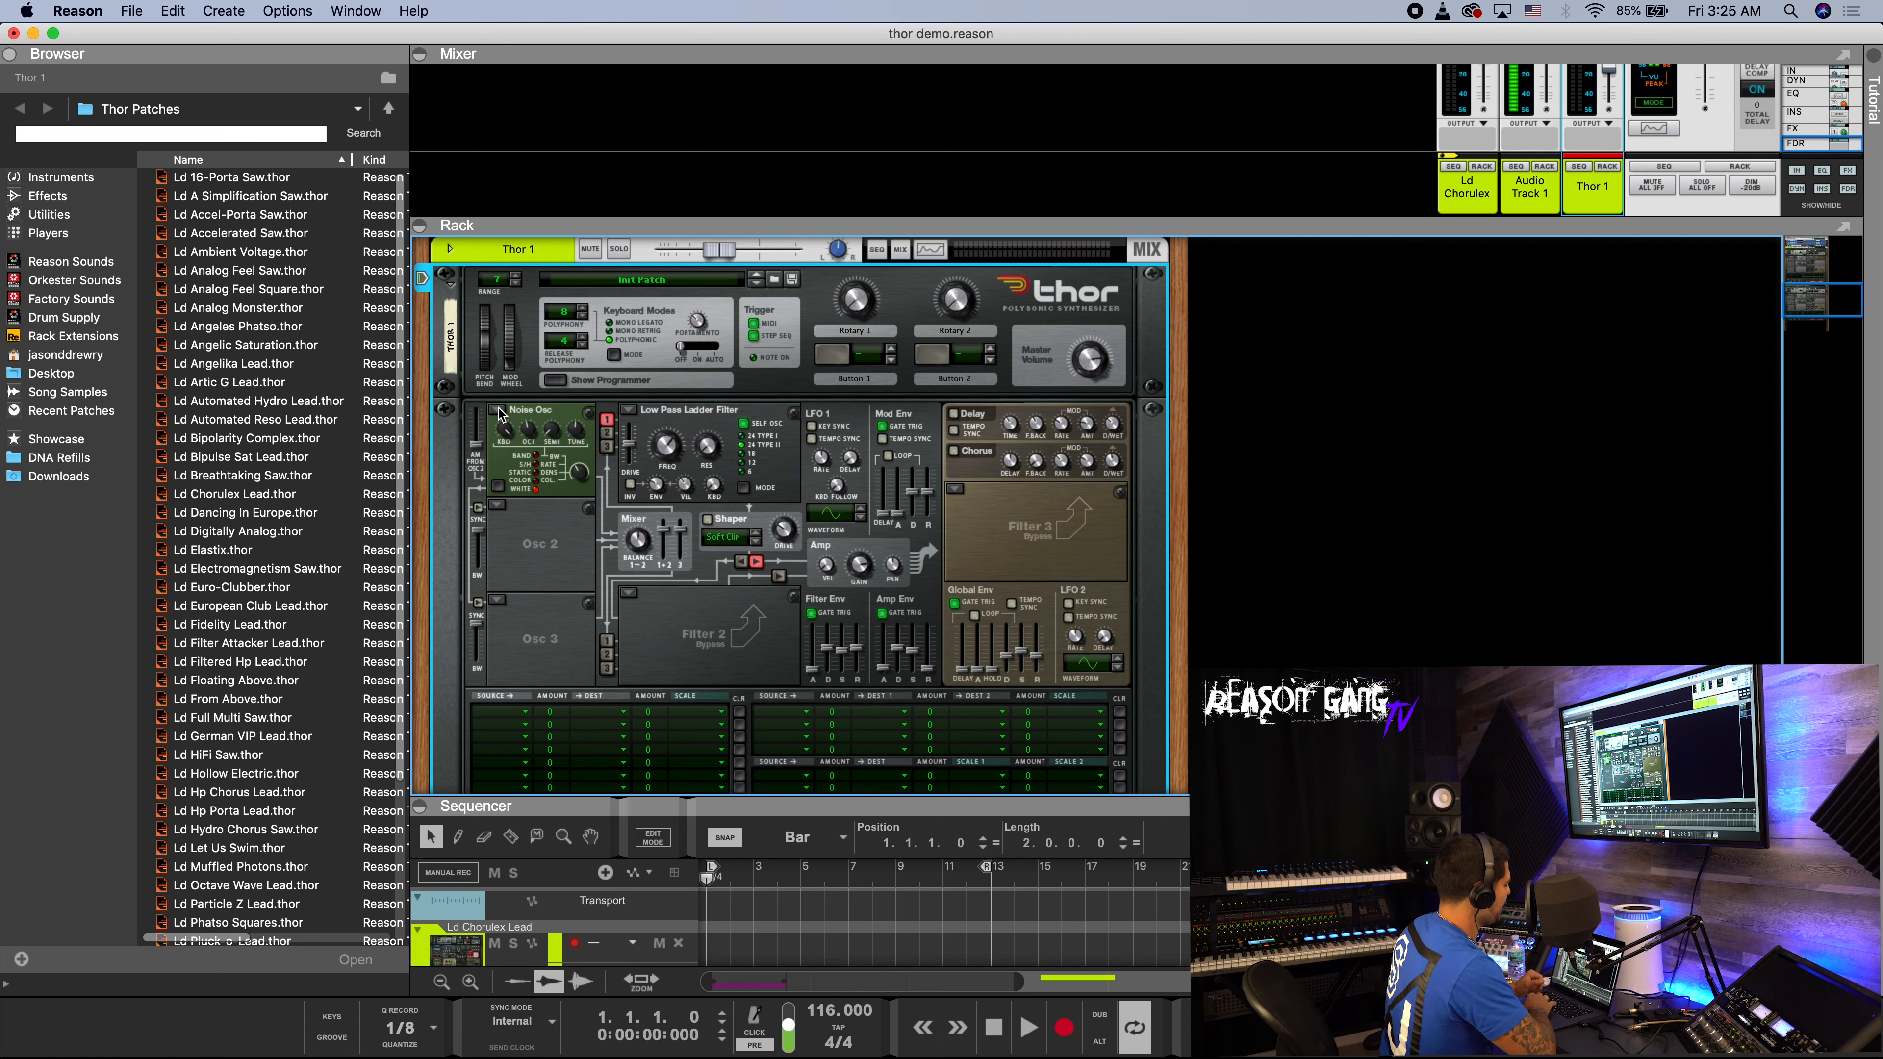
click(498, 412)
click(523, 394)
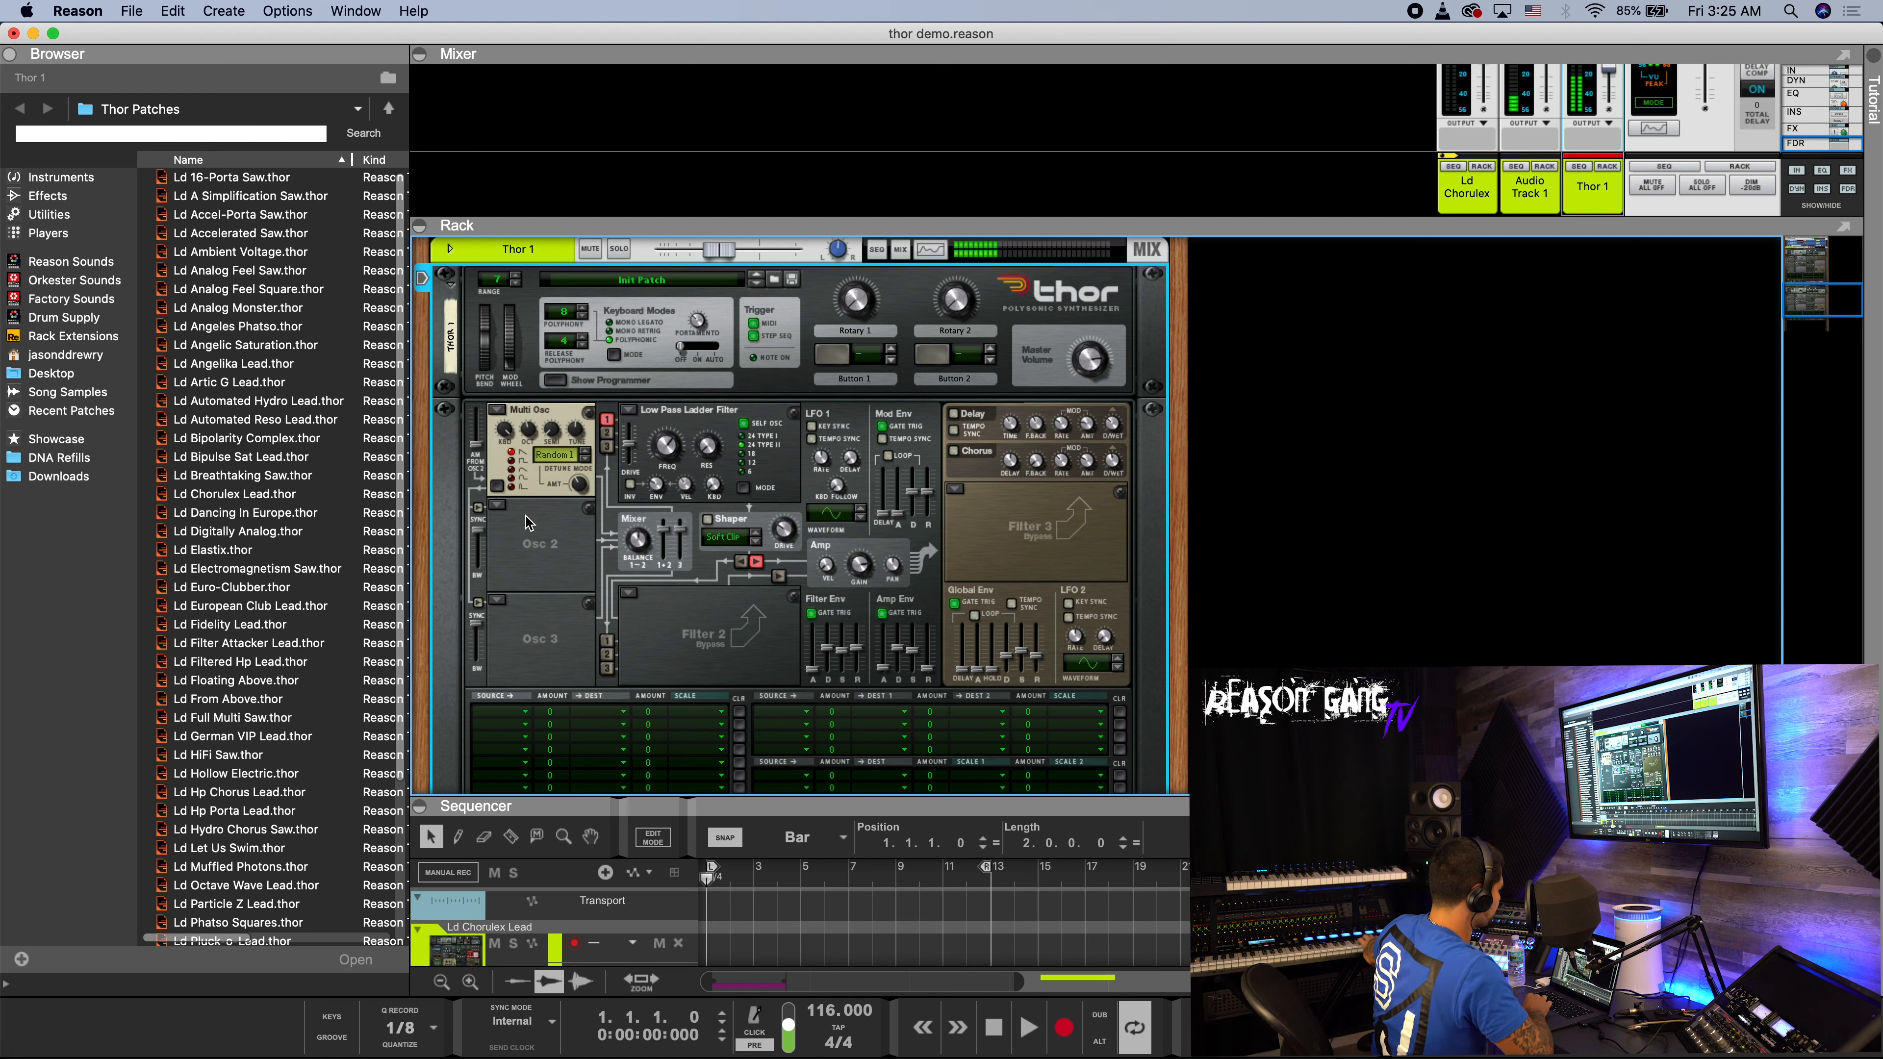
- Load Noise into oscillator 2 and Wavetable into oscillator 3
click(500, 507)
click(521, 489)
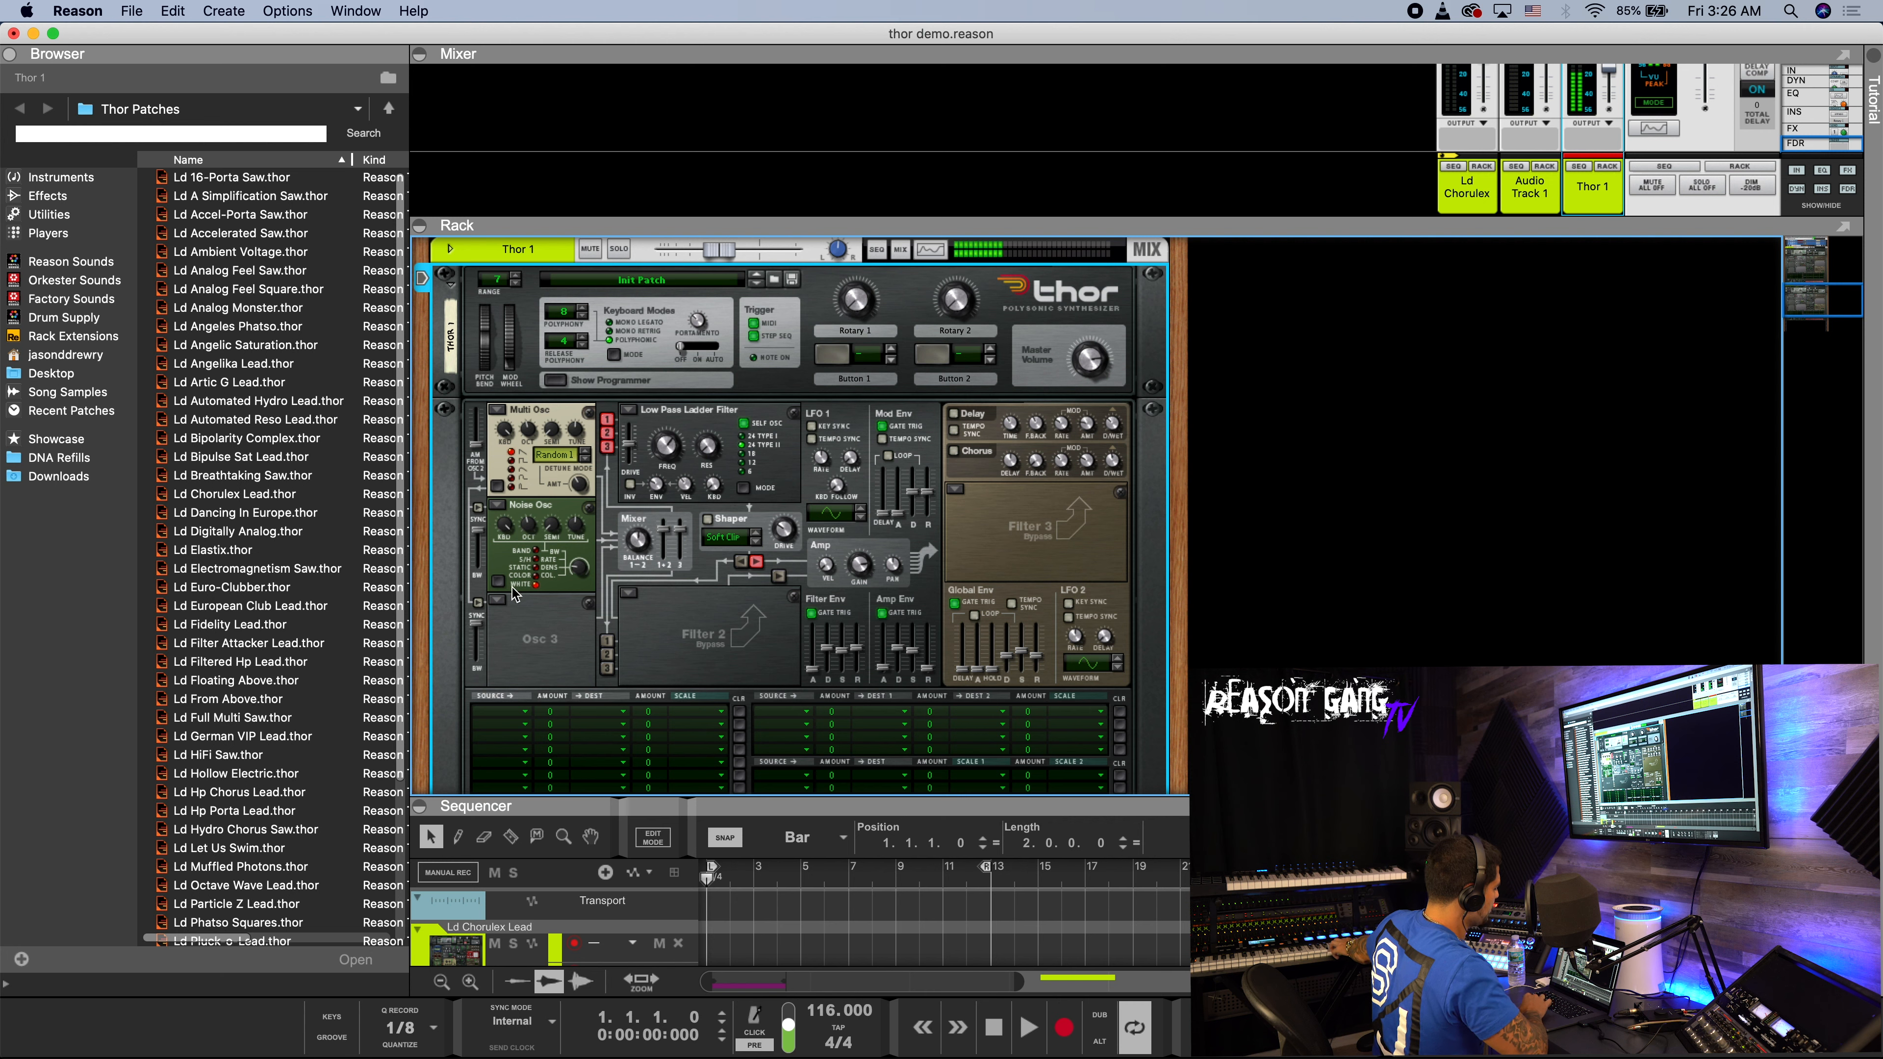
click(497, 600)
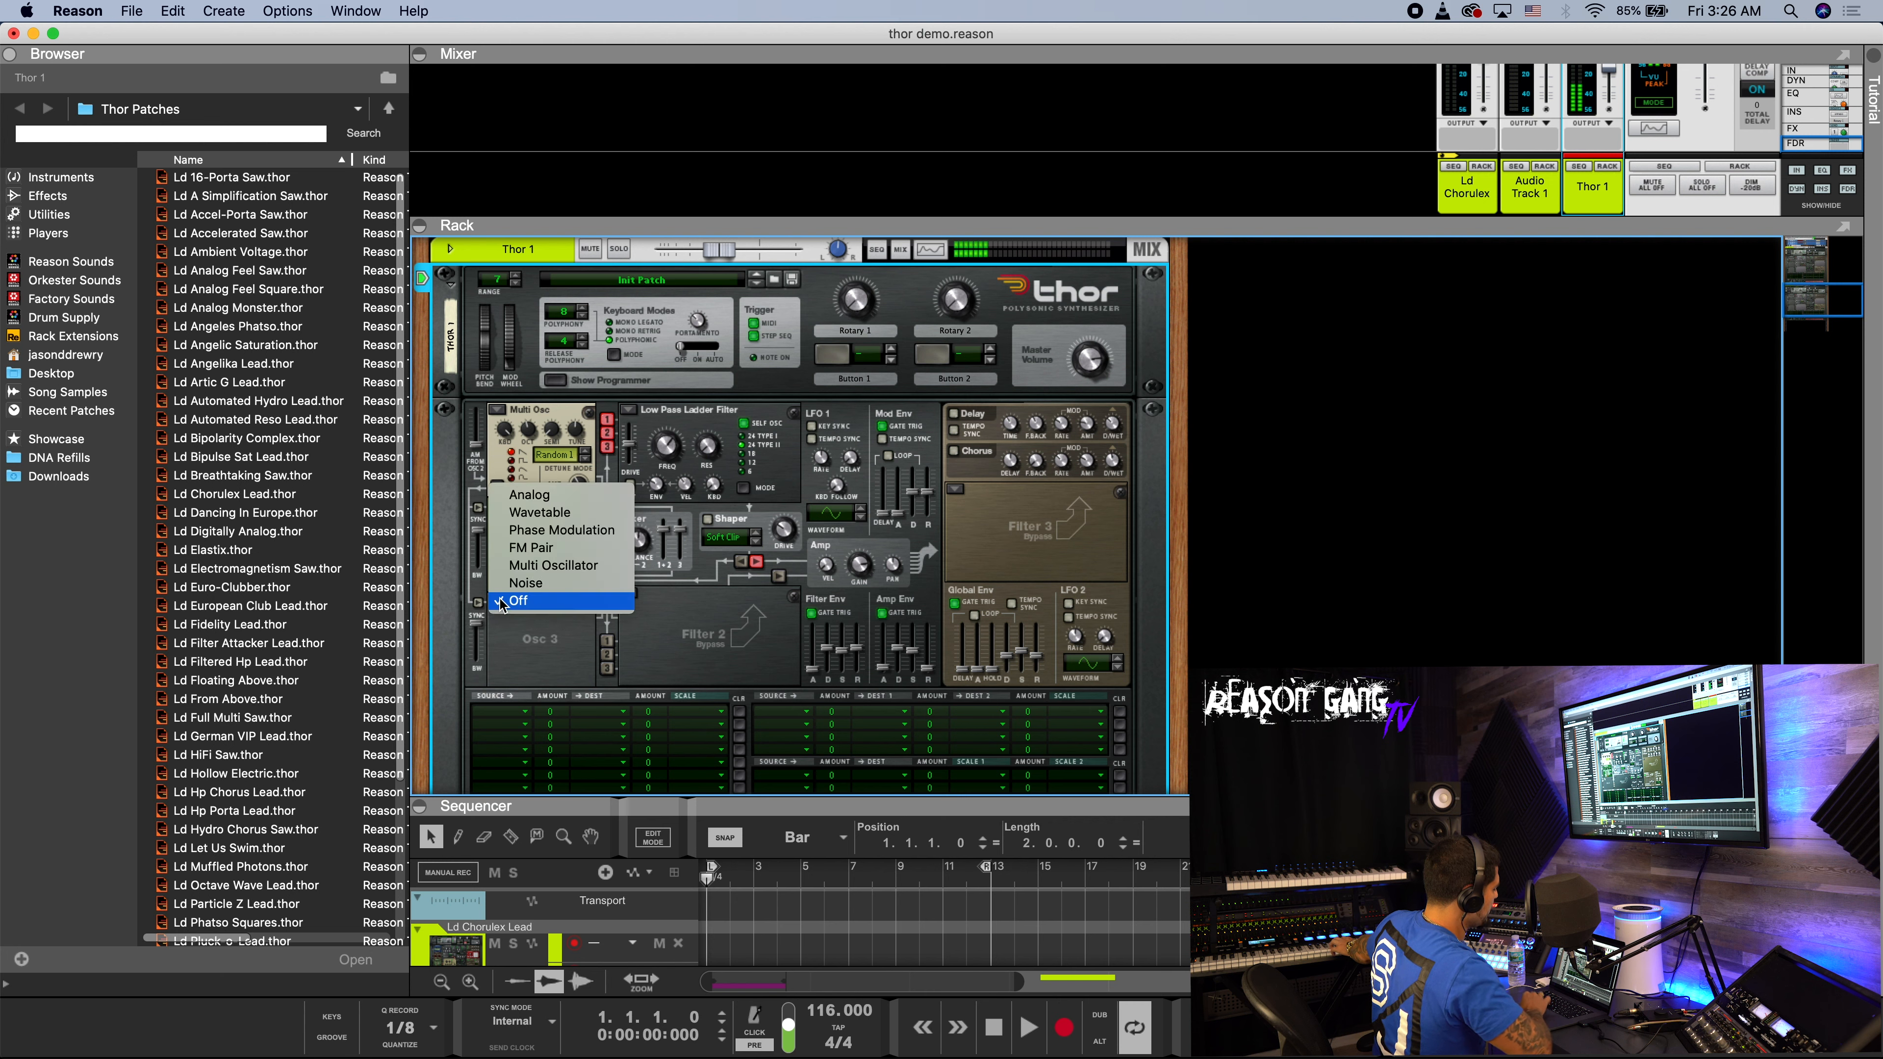
click(586, 514)
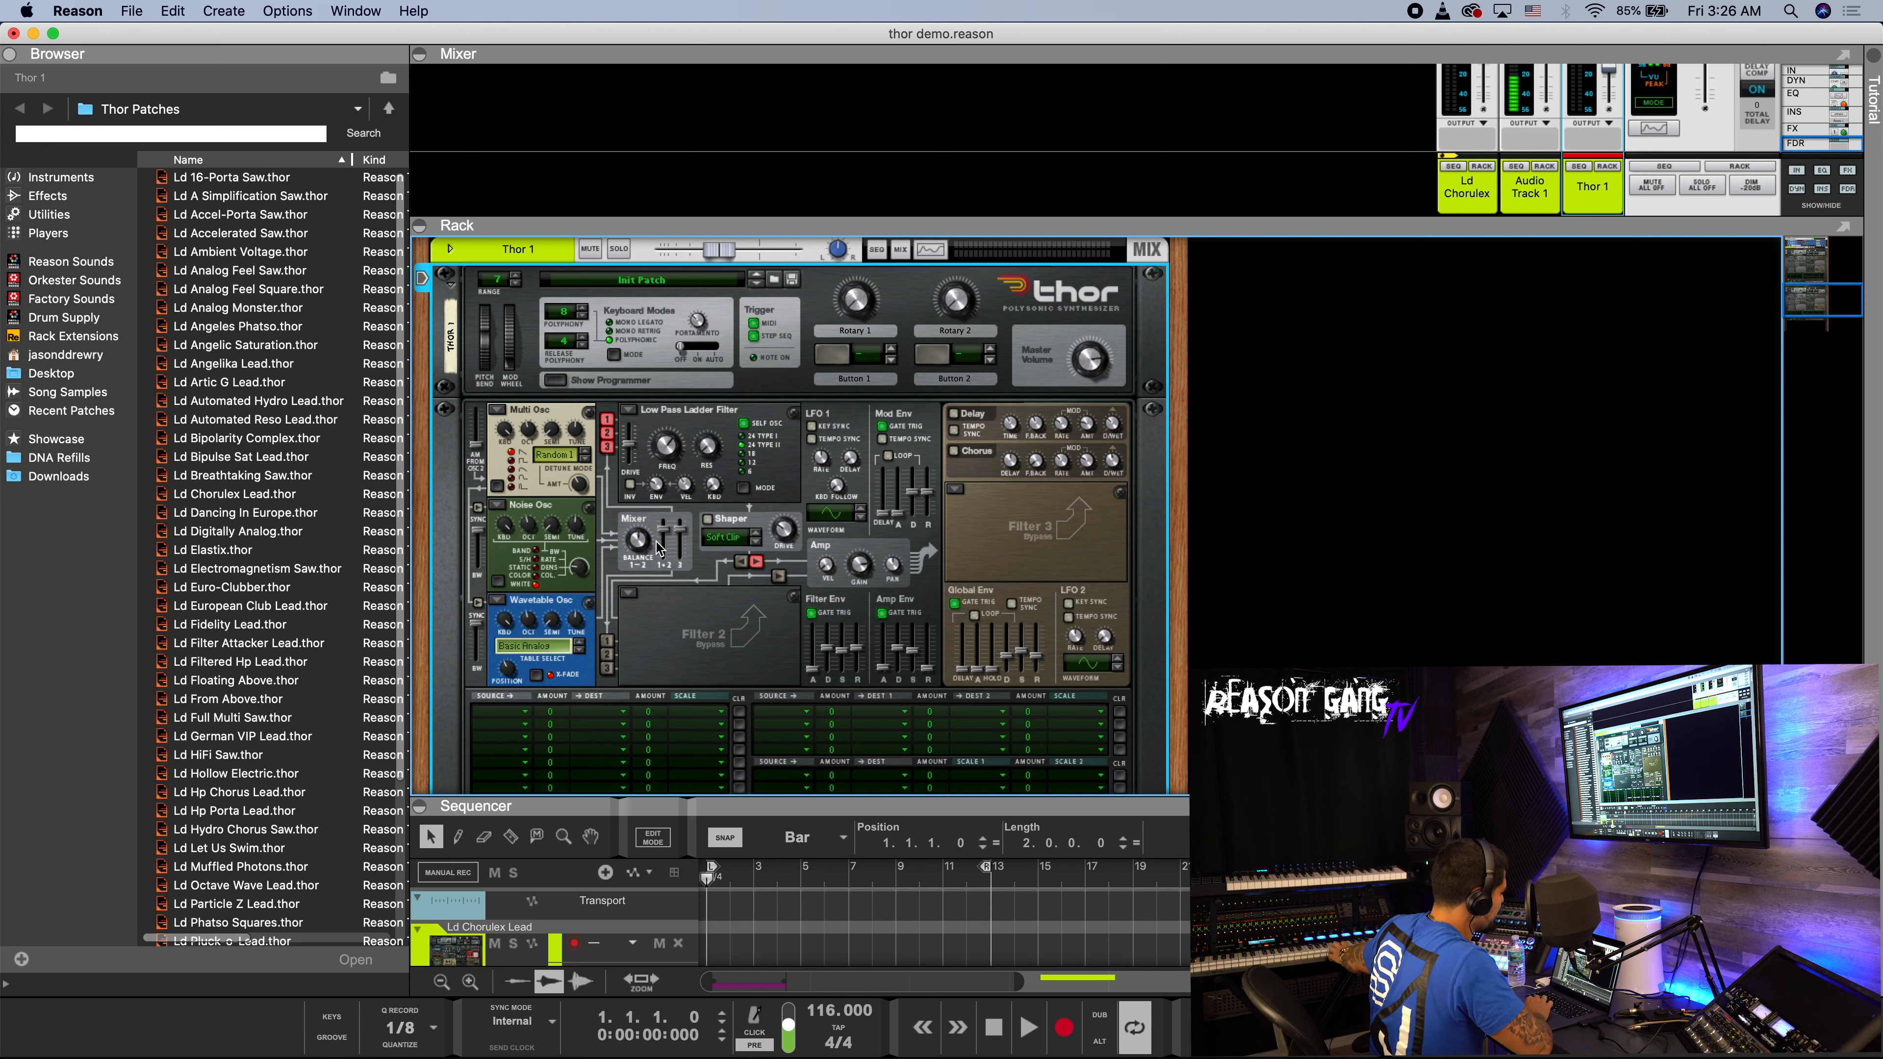
- Sweep the mixer's oscillator 1 and 2 balance to 127 and back, and try out the oscillator level faders
mouse_move(642, 547)
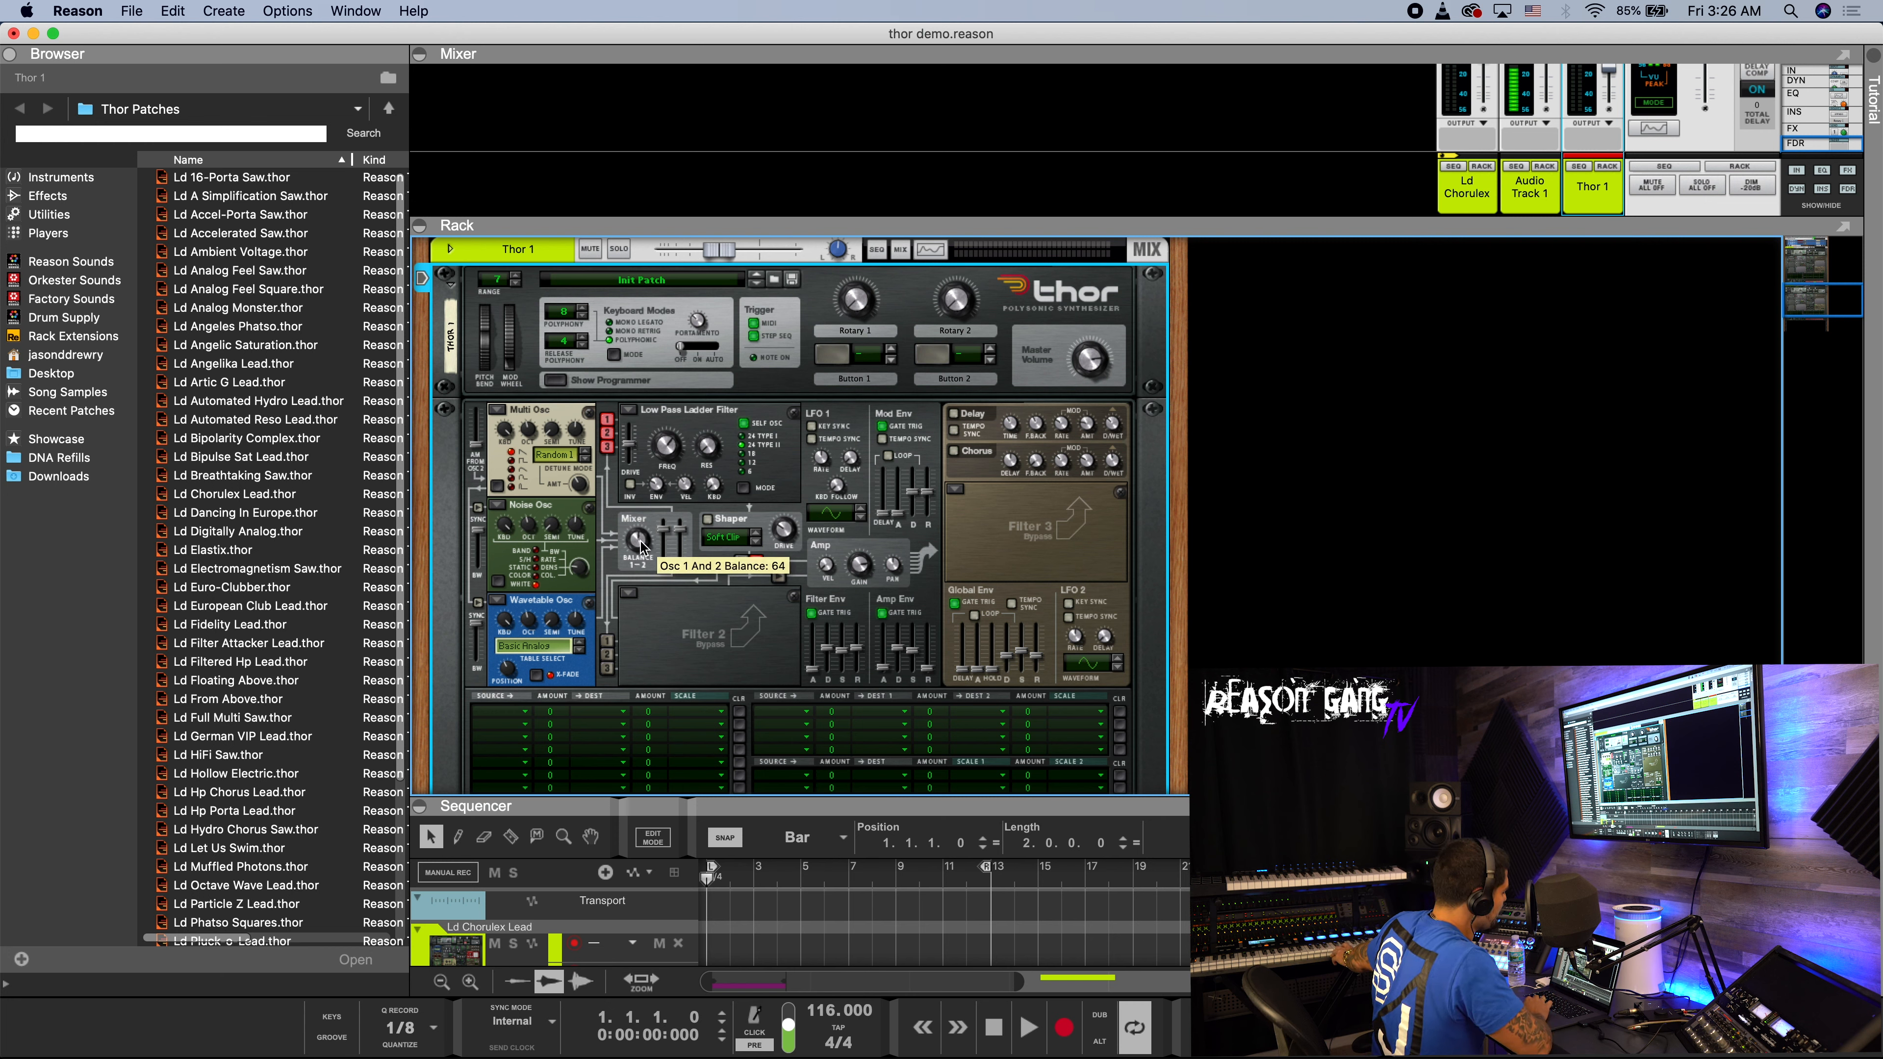
drag(642, 547, 636, 505)
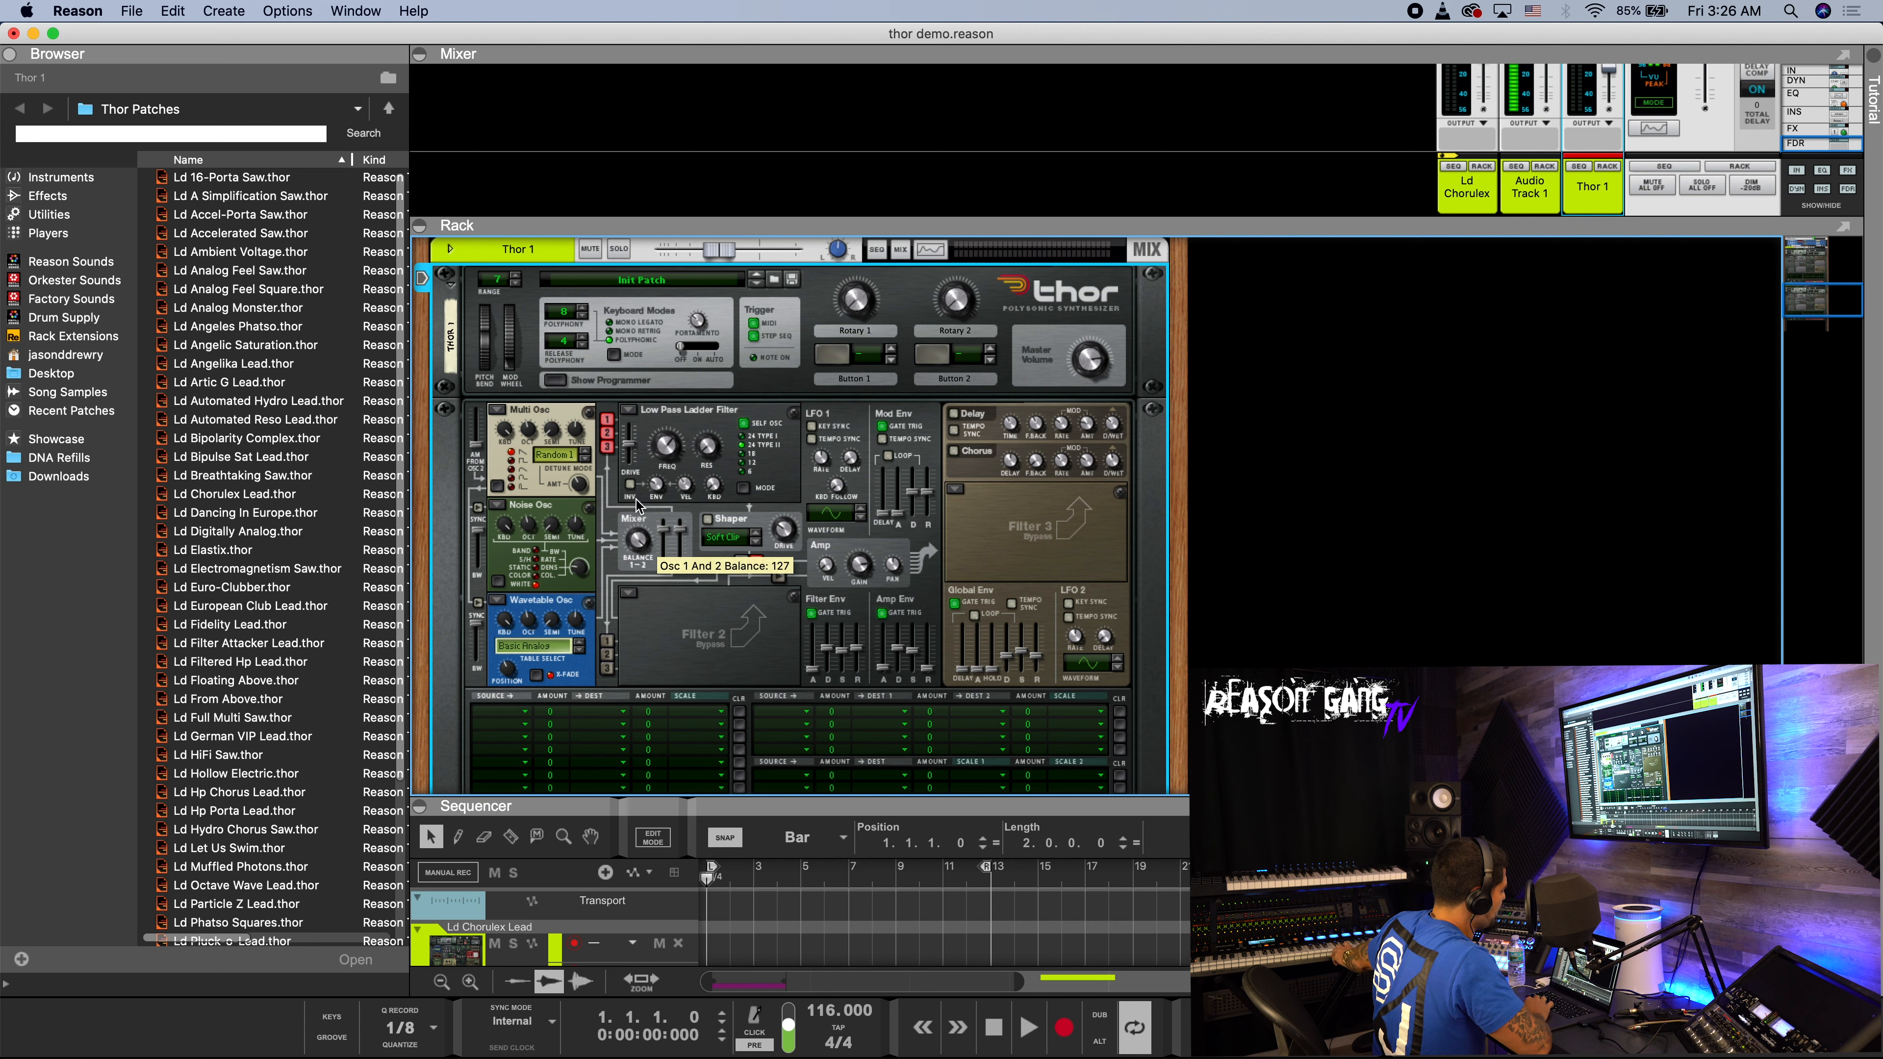
drag(636, 505, 665, 557)
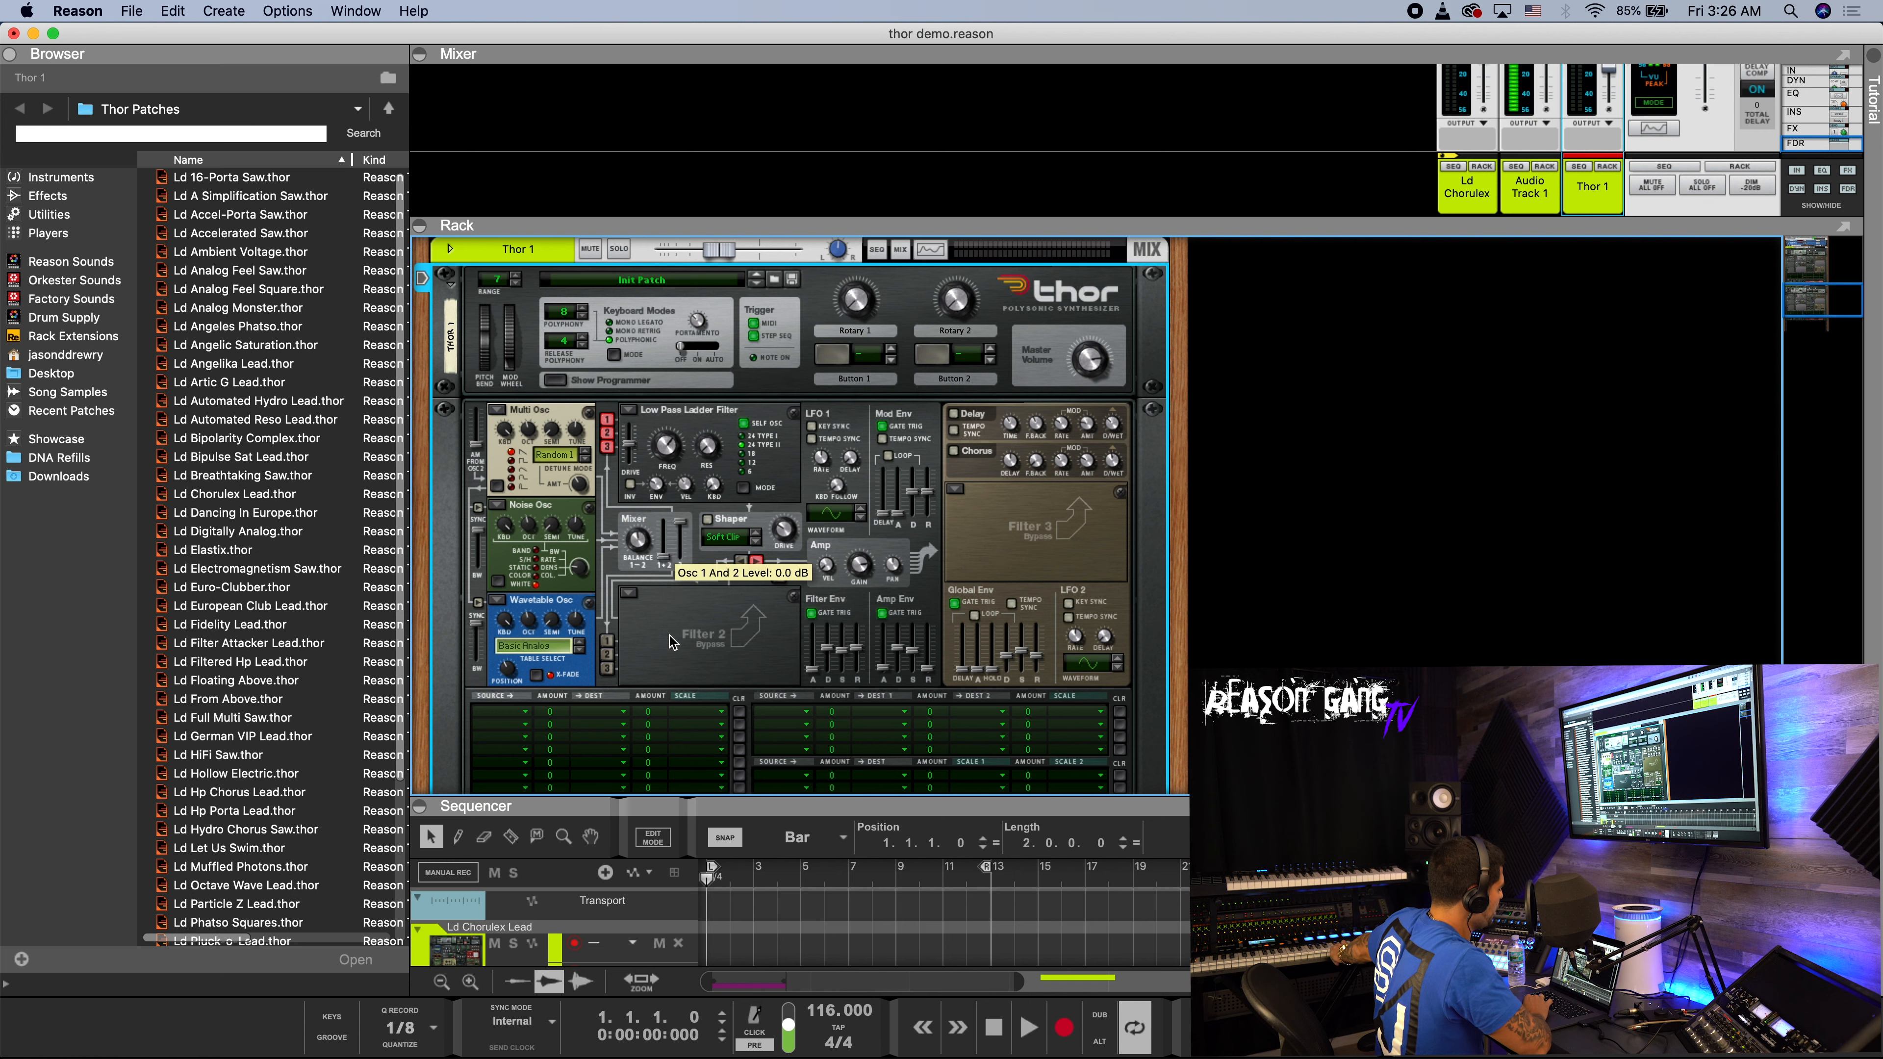
click(662, 534)
drag(678, 524, 634, 524)
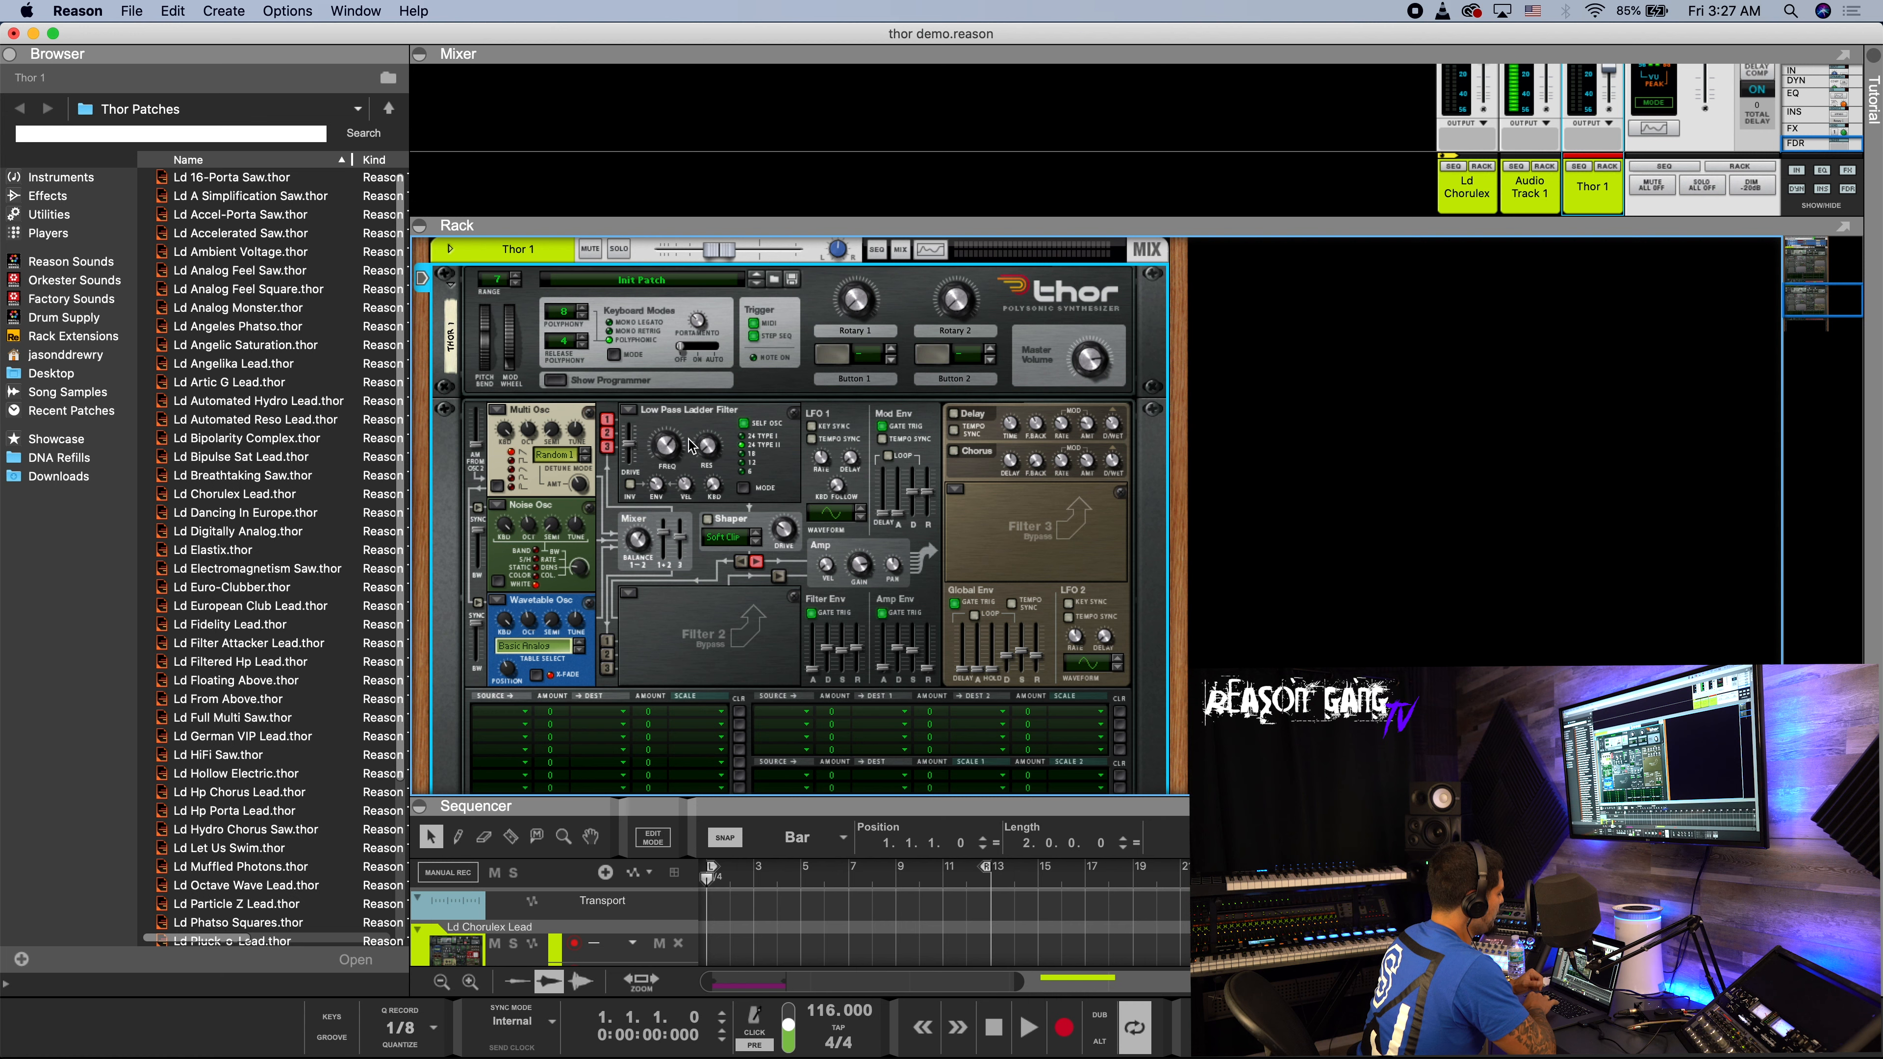
- Switch filter 1 to Formant and move the control point in its X/Y pad
click(639, 412)
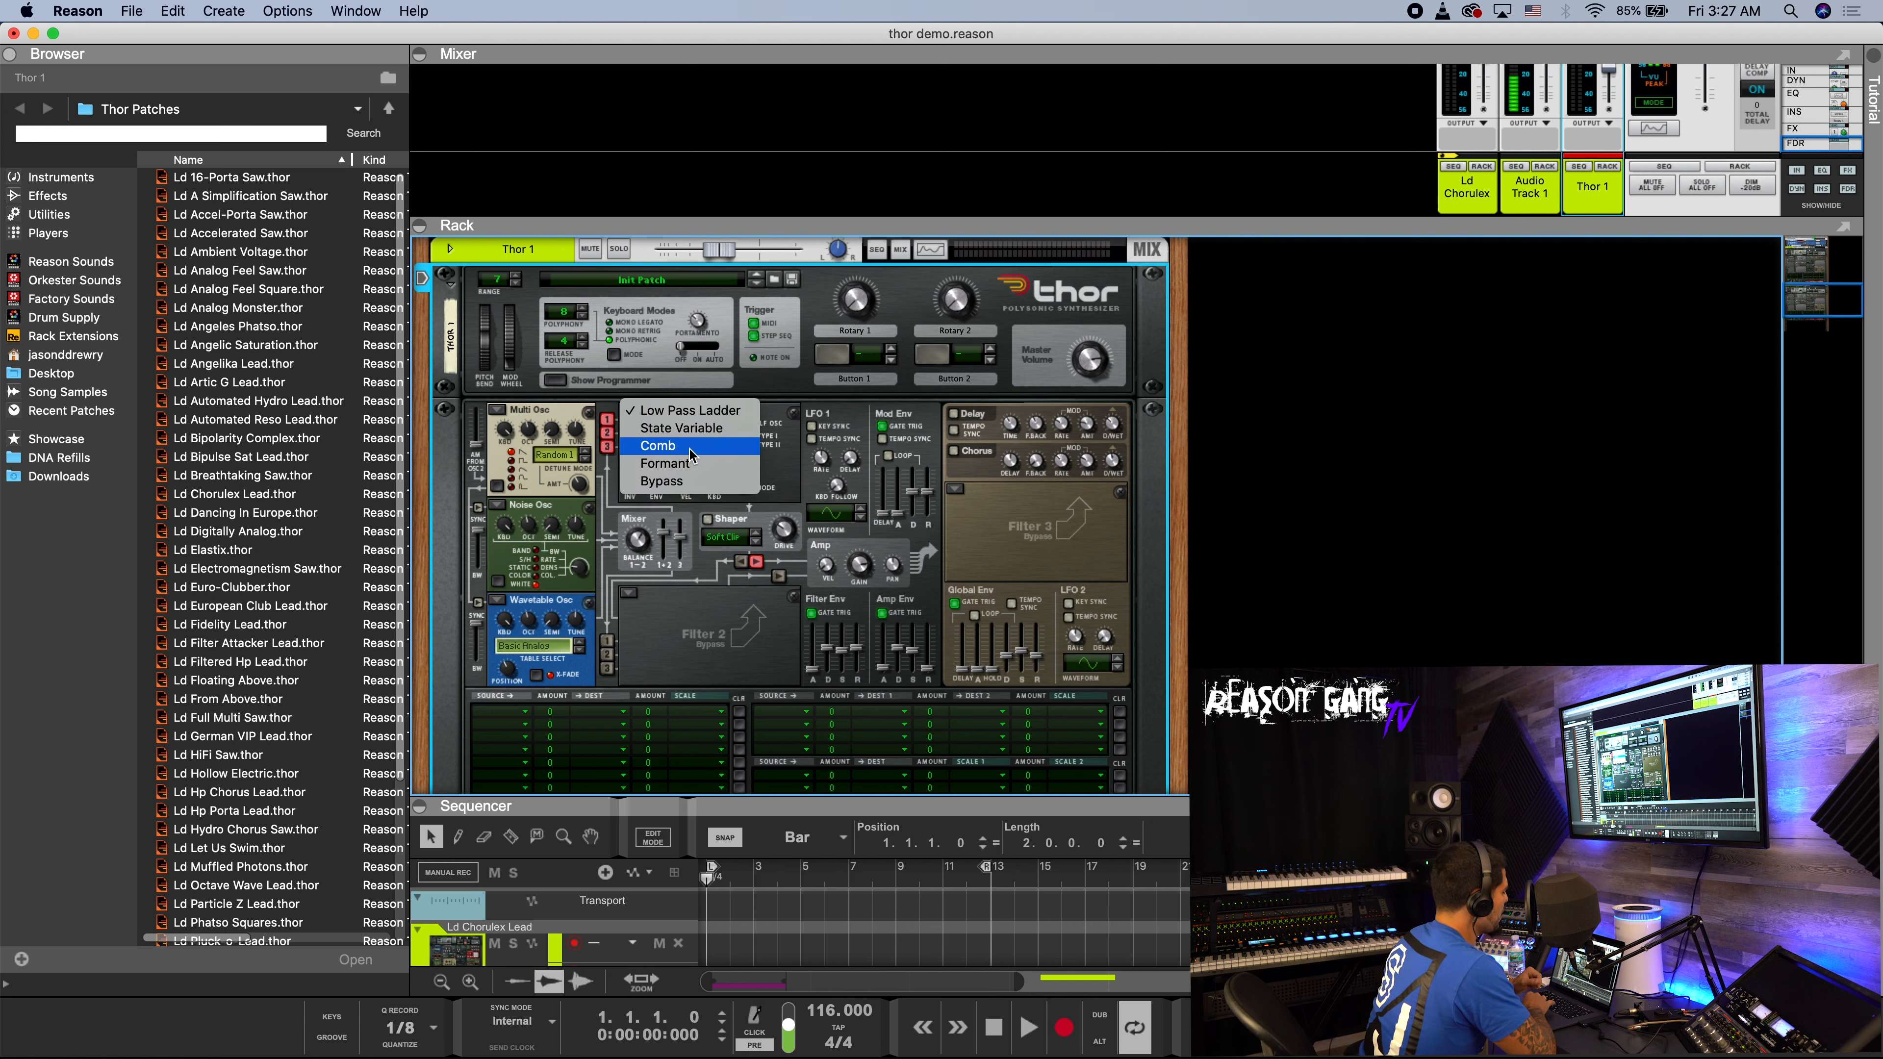
click(690, 463)
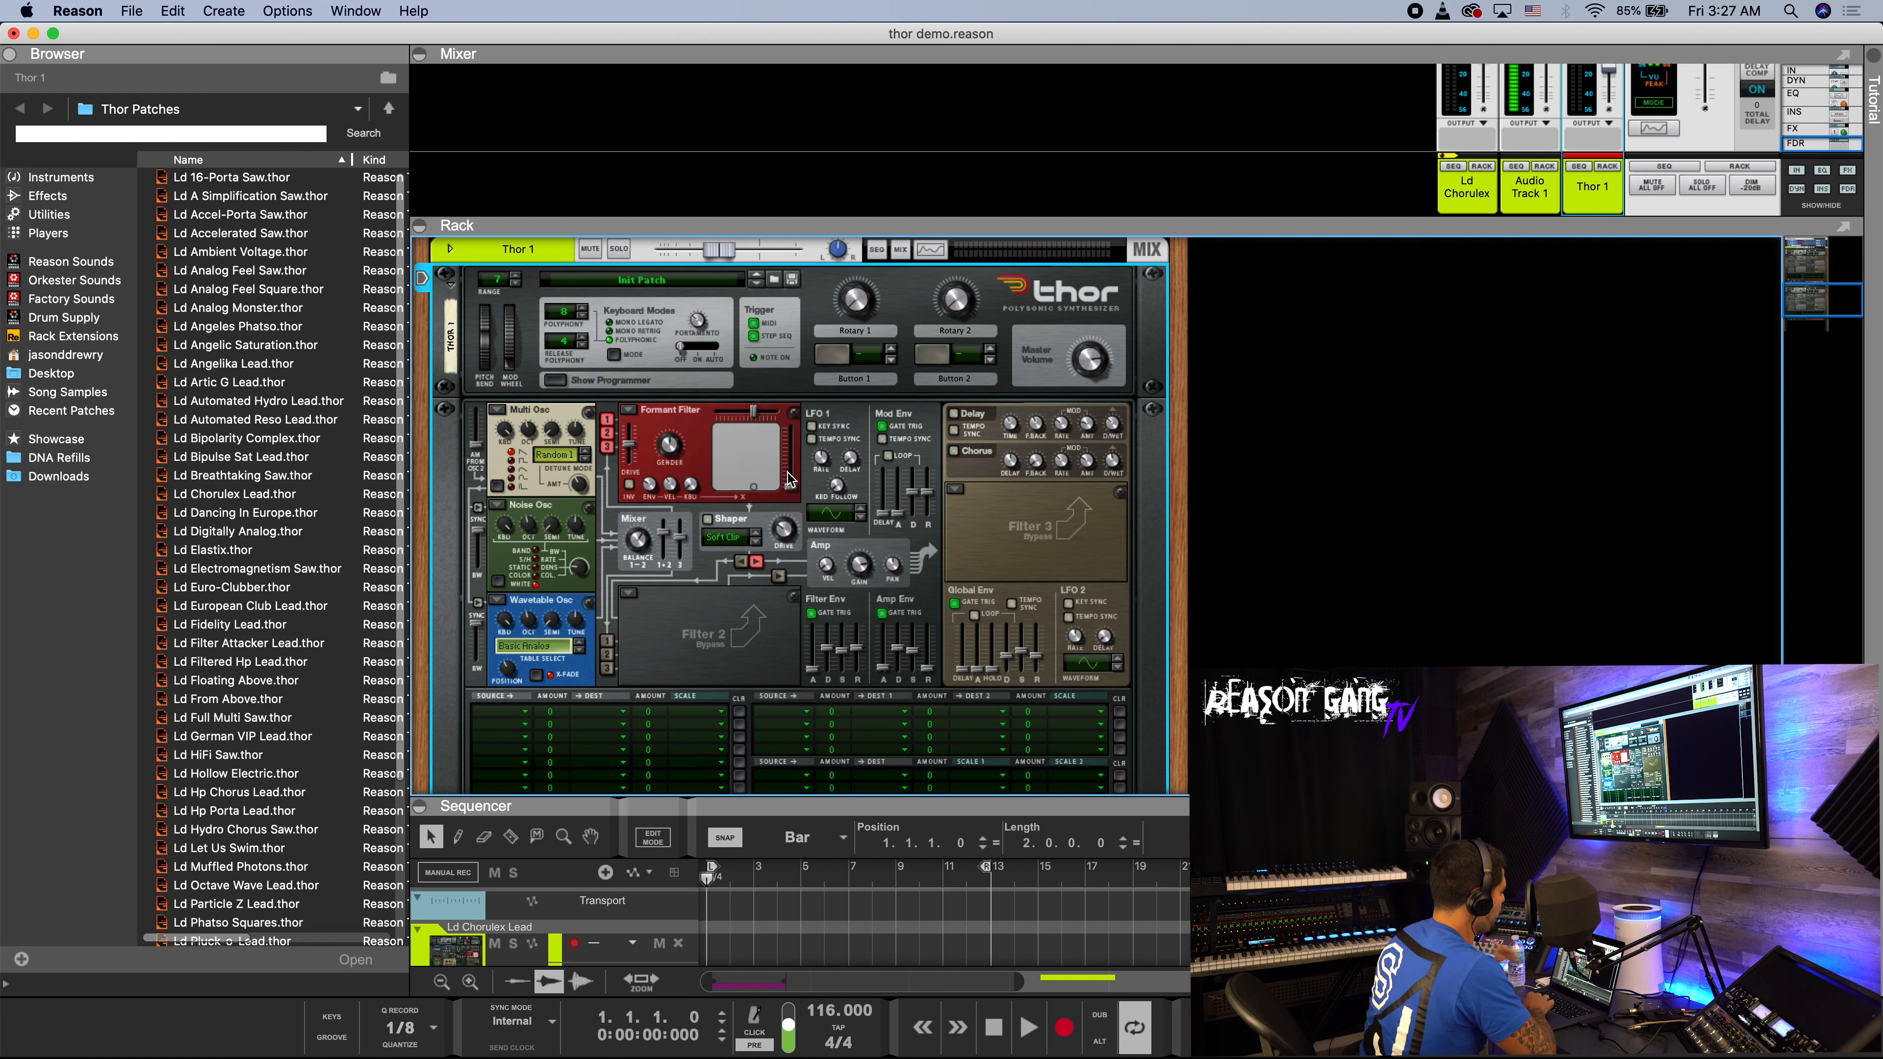
drag(749, 460, 735, 472)
- Try filter 1 as a Comb filter with the frequency at about 449 Hz, and as a State Variable filter
click(630, 411)
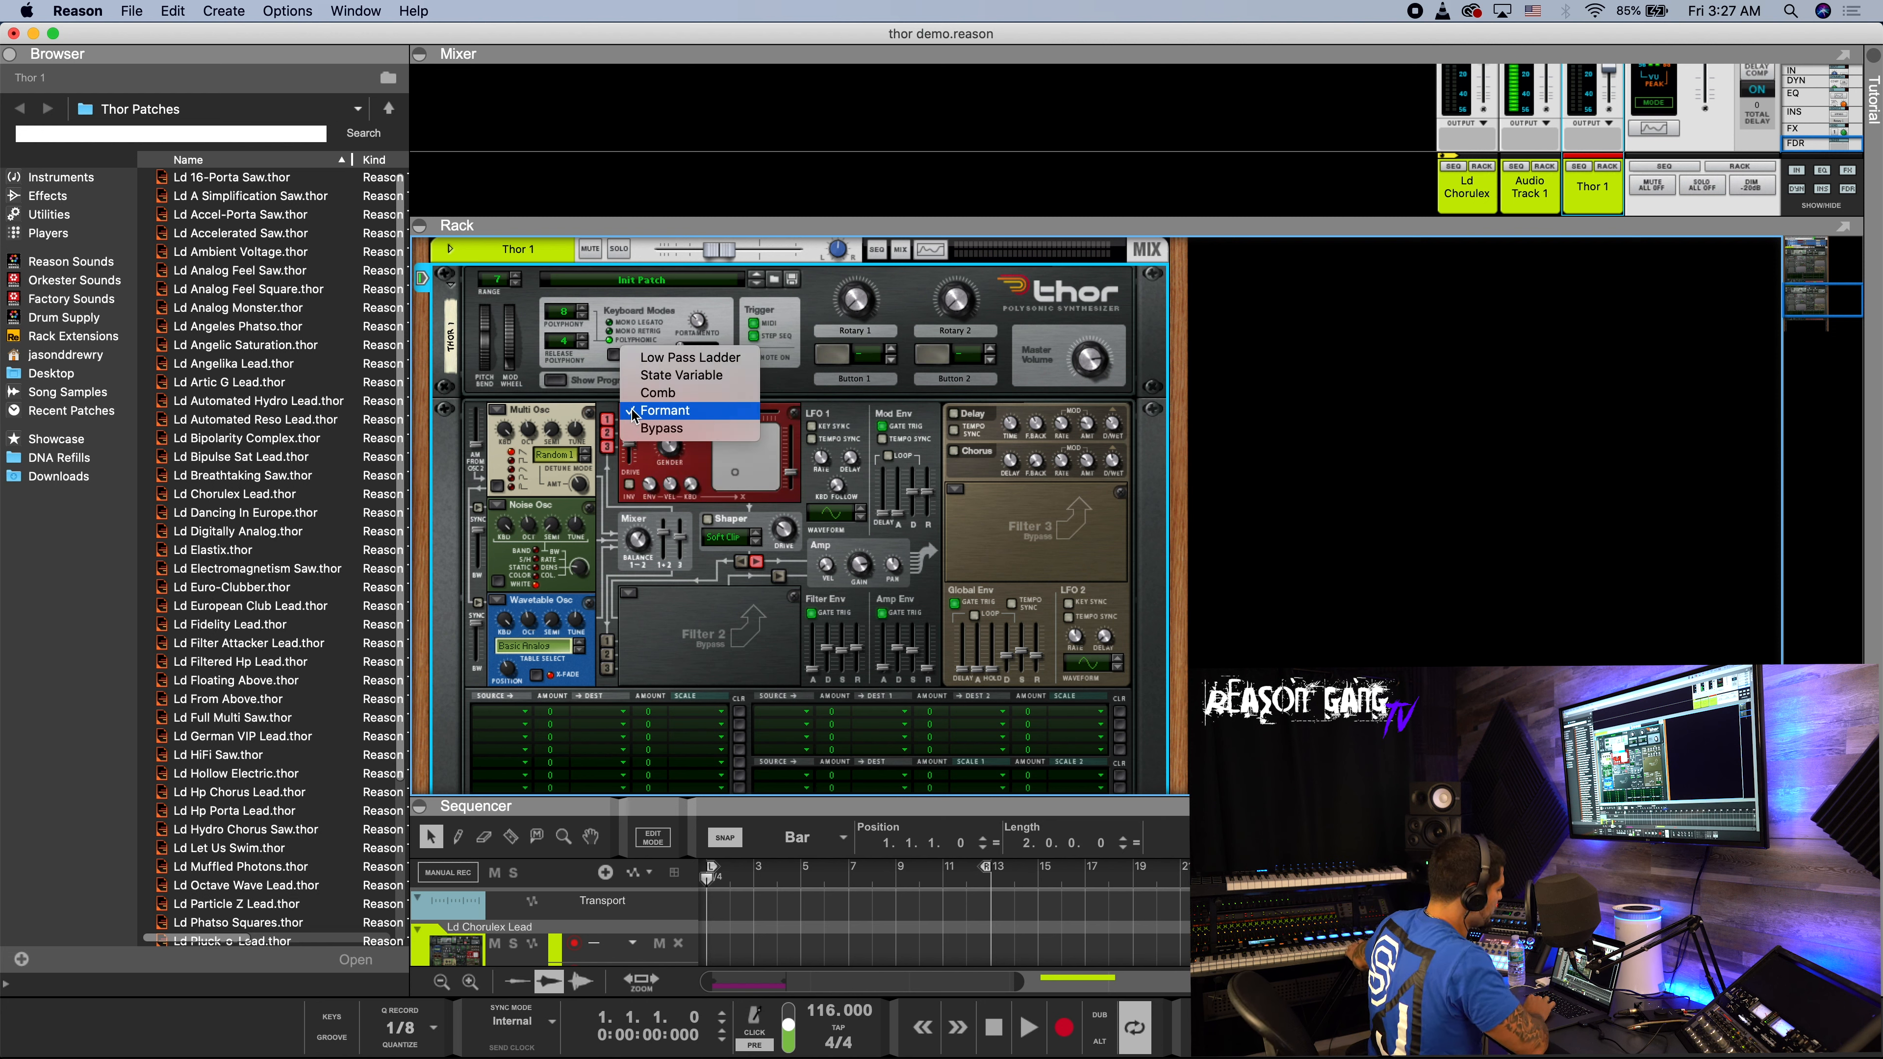
click(678, 393)
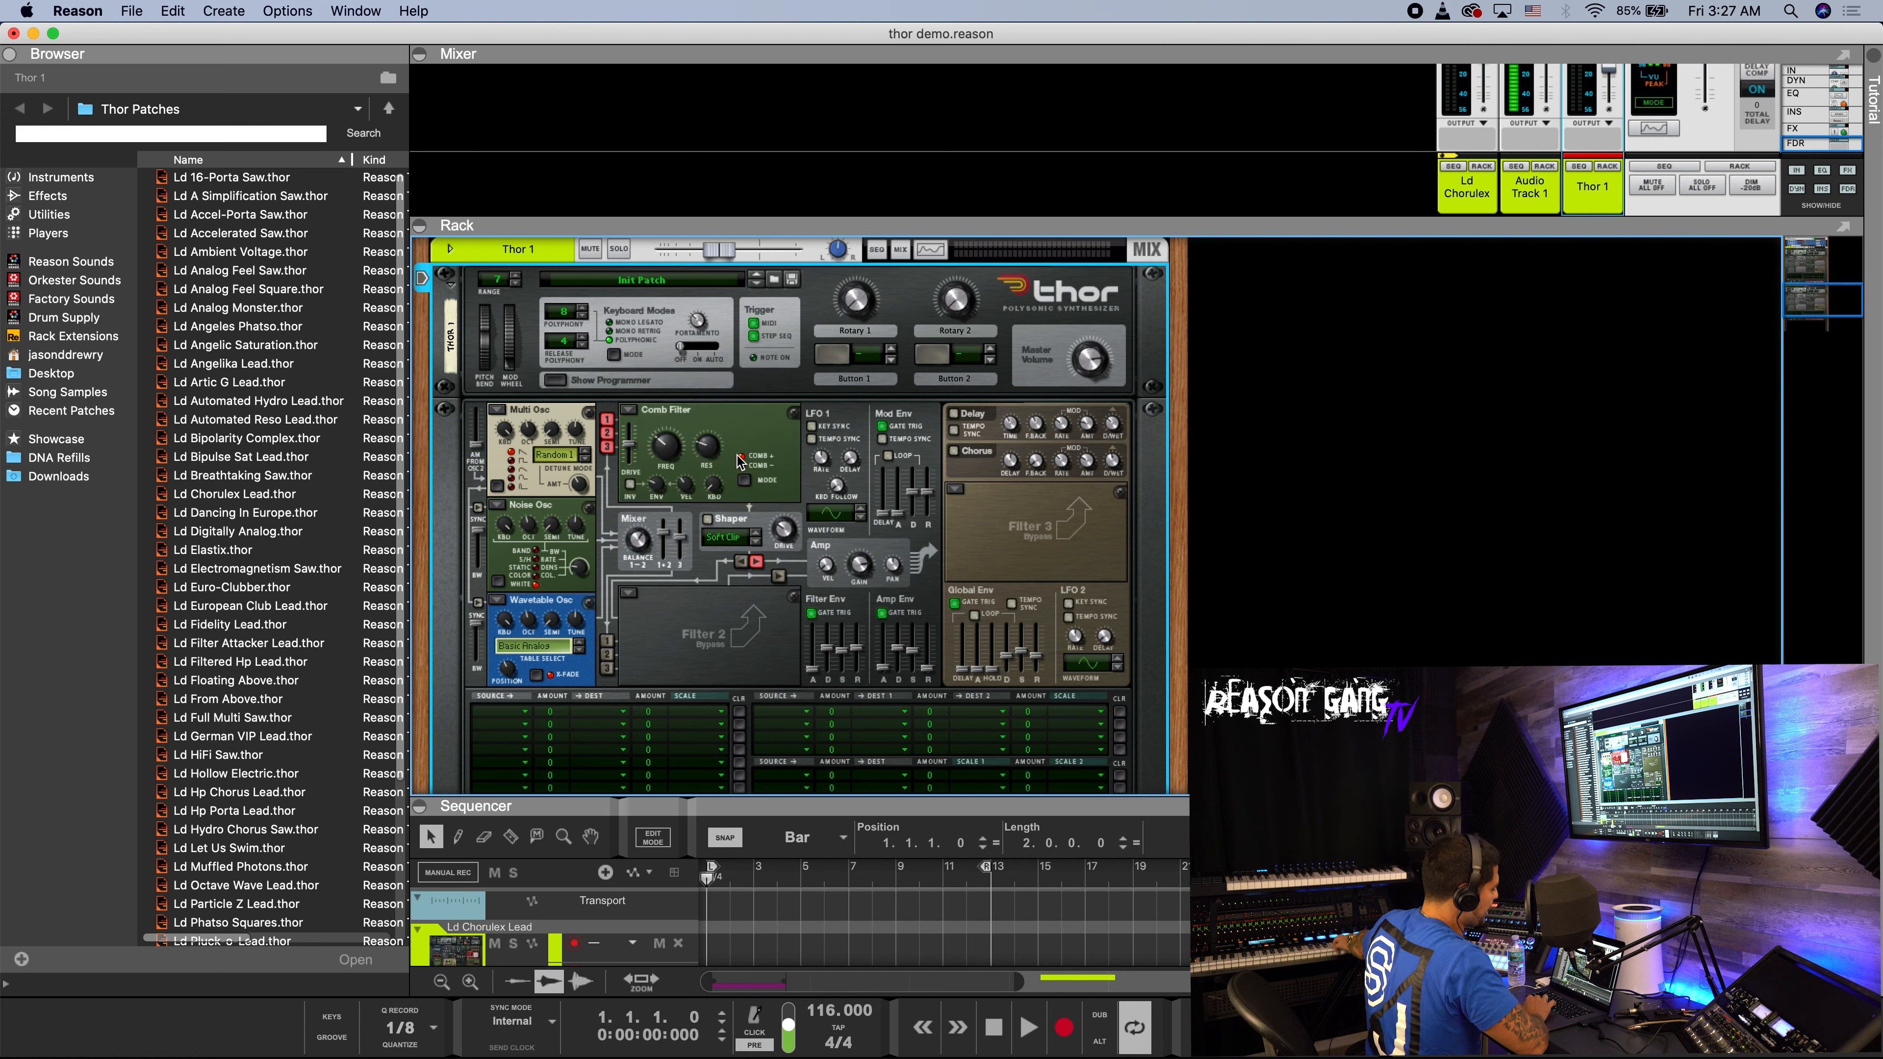
mouse_move(672, 453)
mouse_down()
mouse_move(672, 432)
mouse_move(672, 449)
mouse_up()
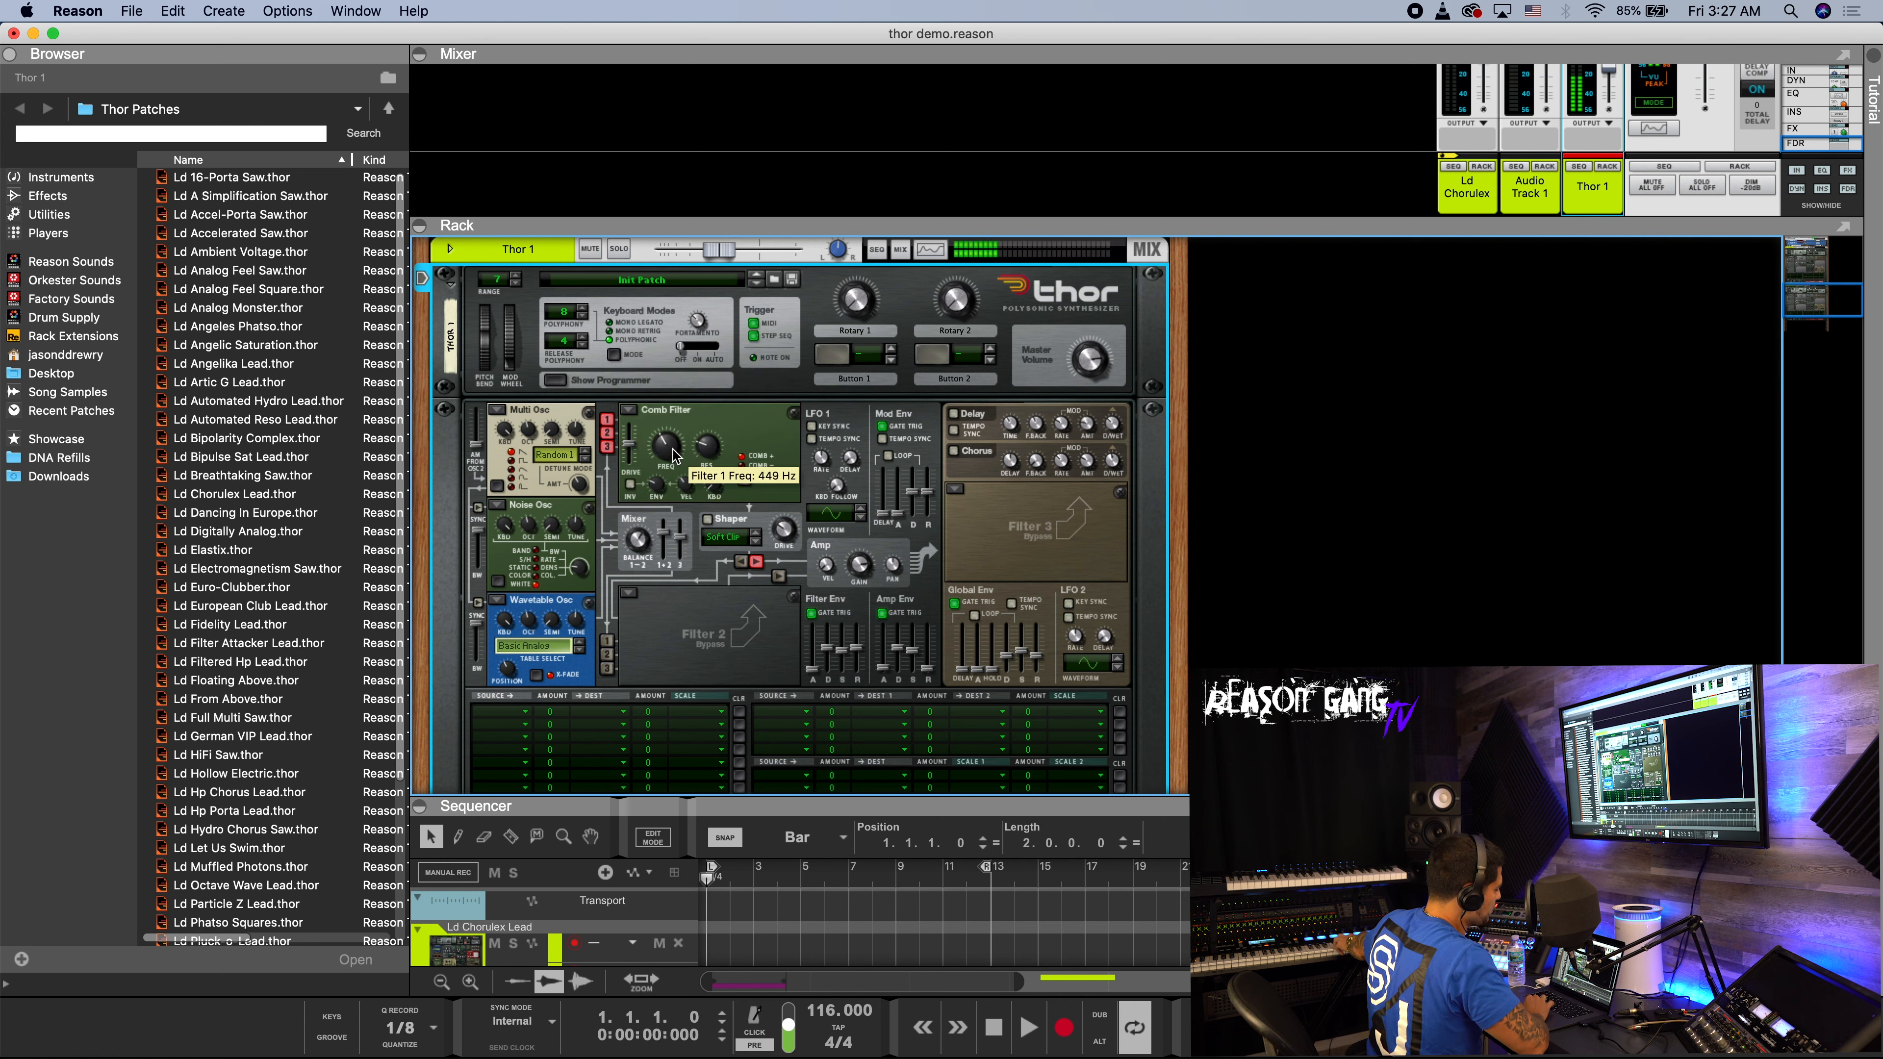
click(630, 409)
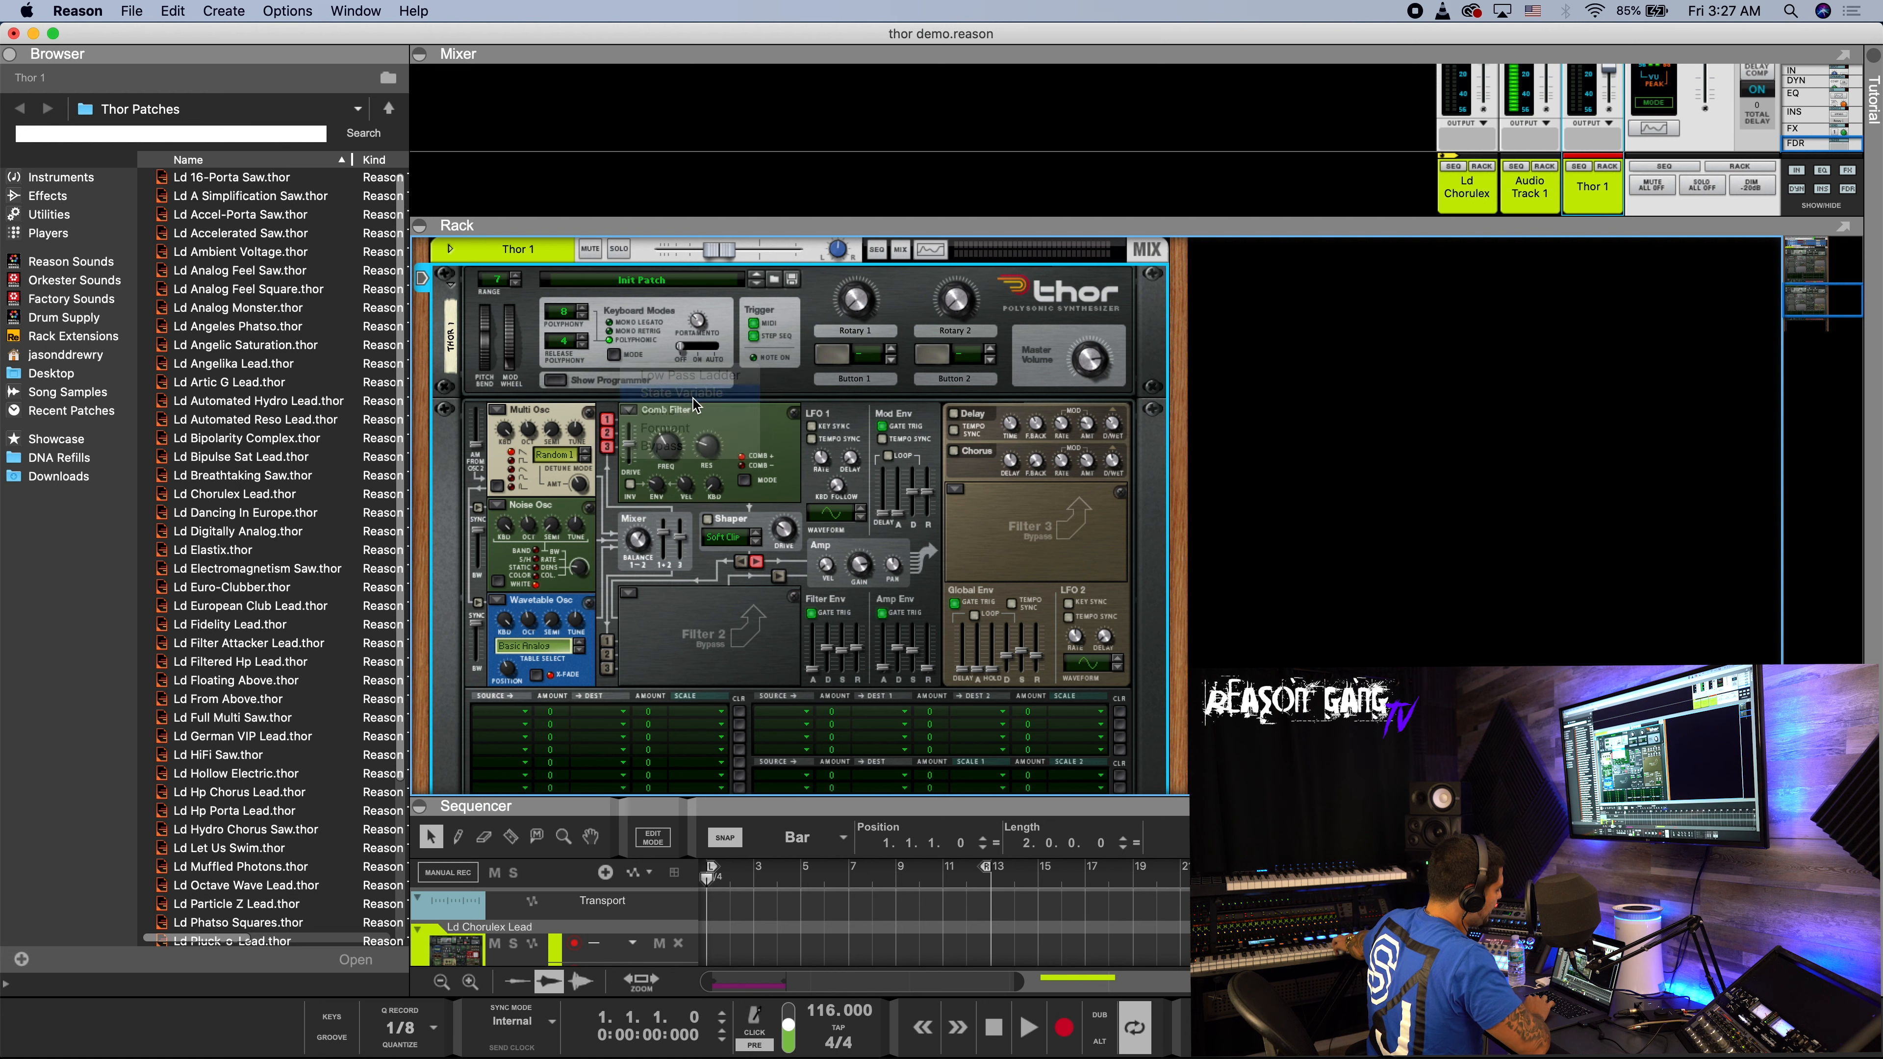
click(700, 396)
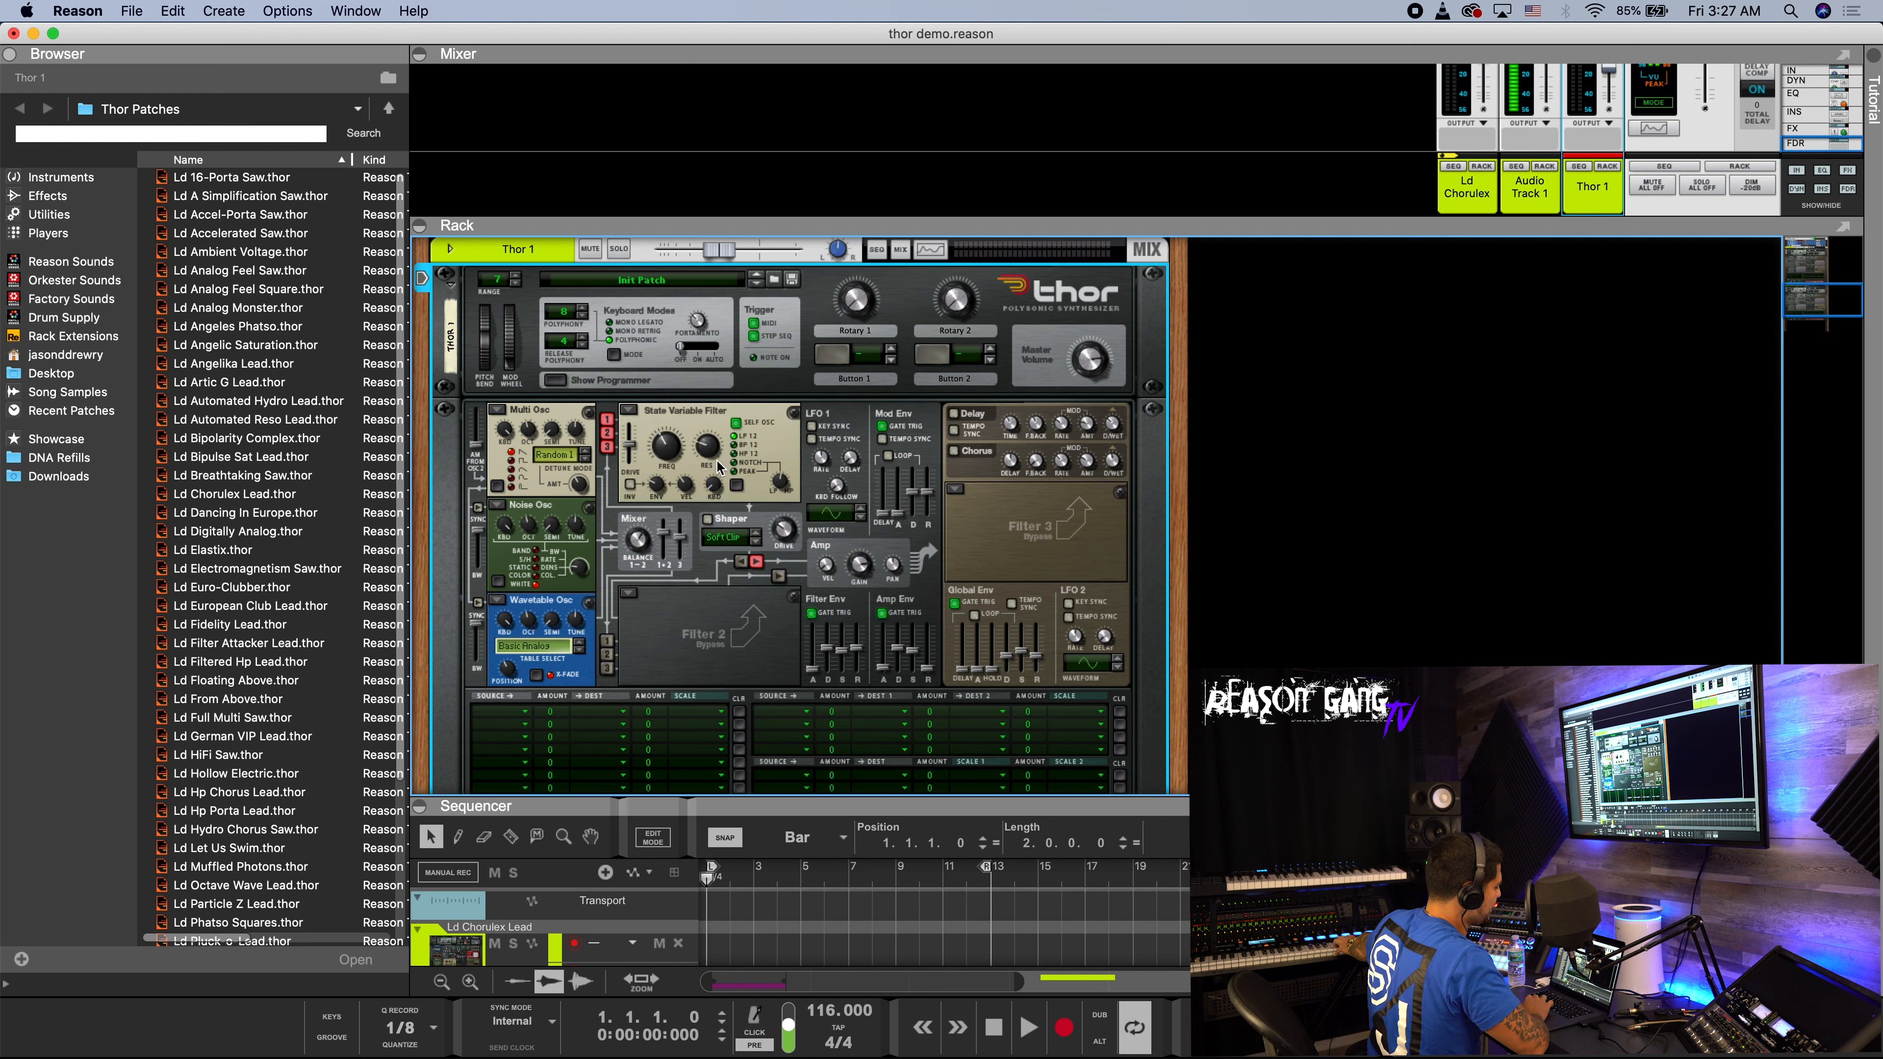
- Return filter 1 to Low Pass Ladder and adjust its cutoff frequency
click(628, 409)
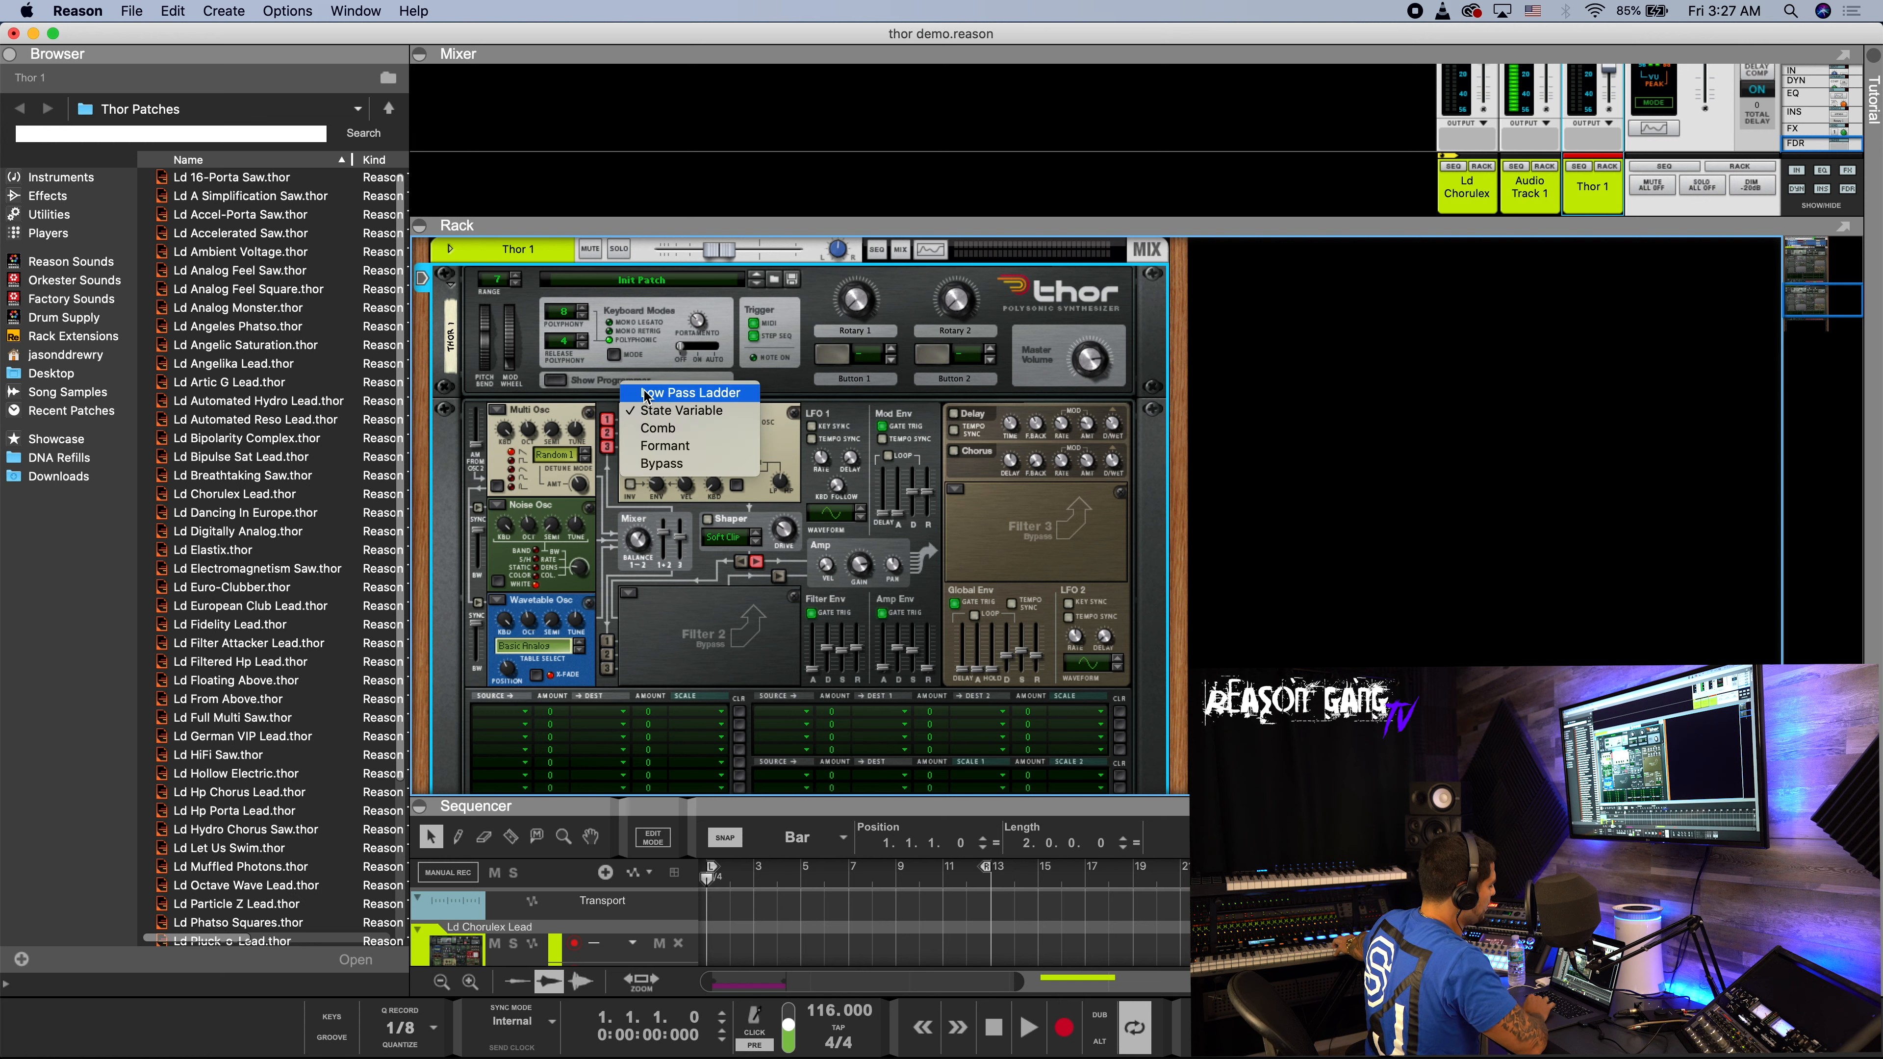
click(644, 393)
mouse_move(716, 437)
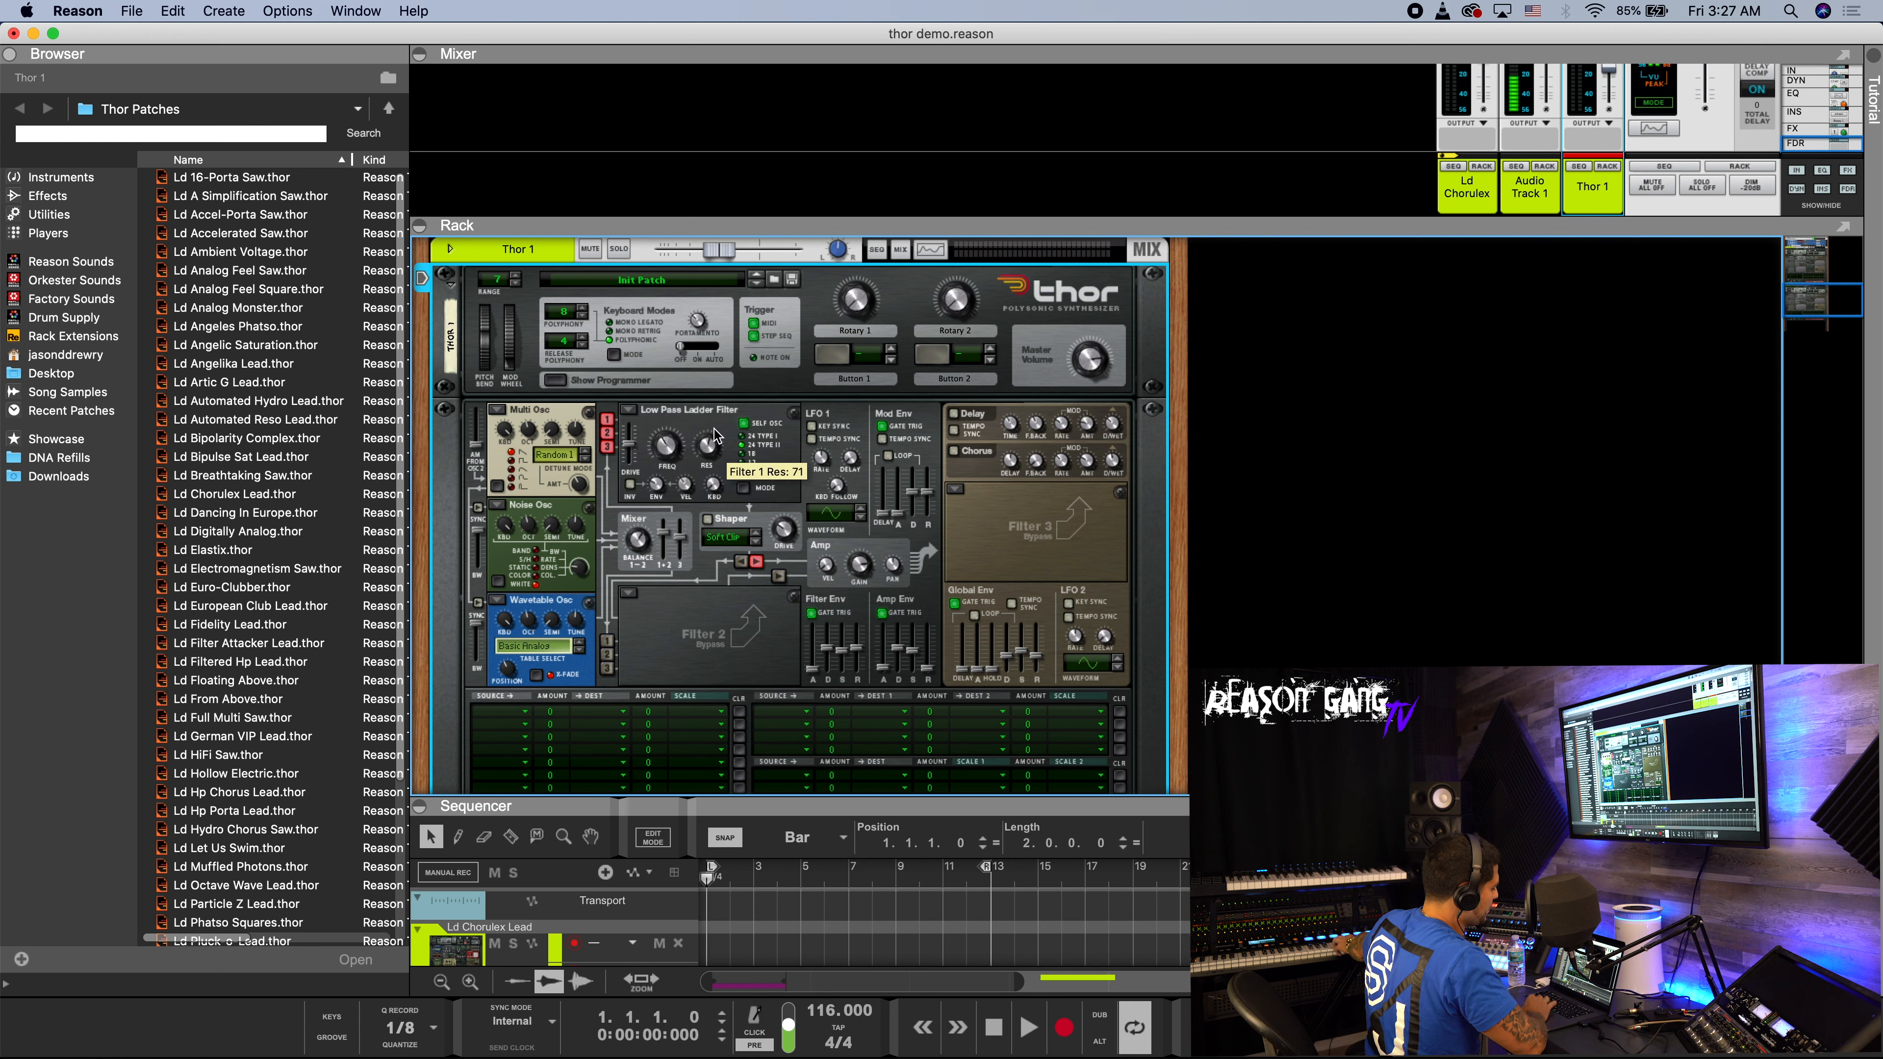
drag(678, 450, 675, 437)
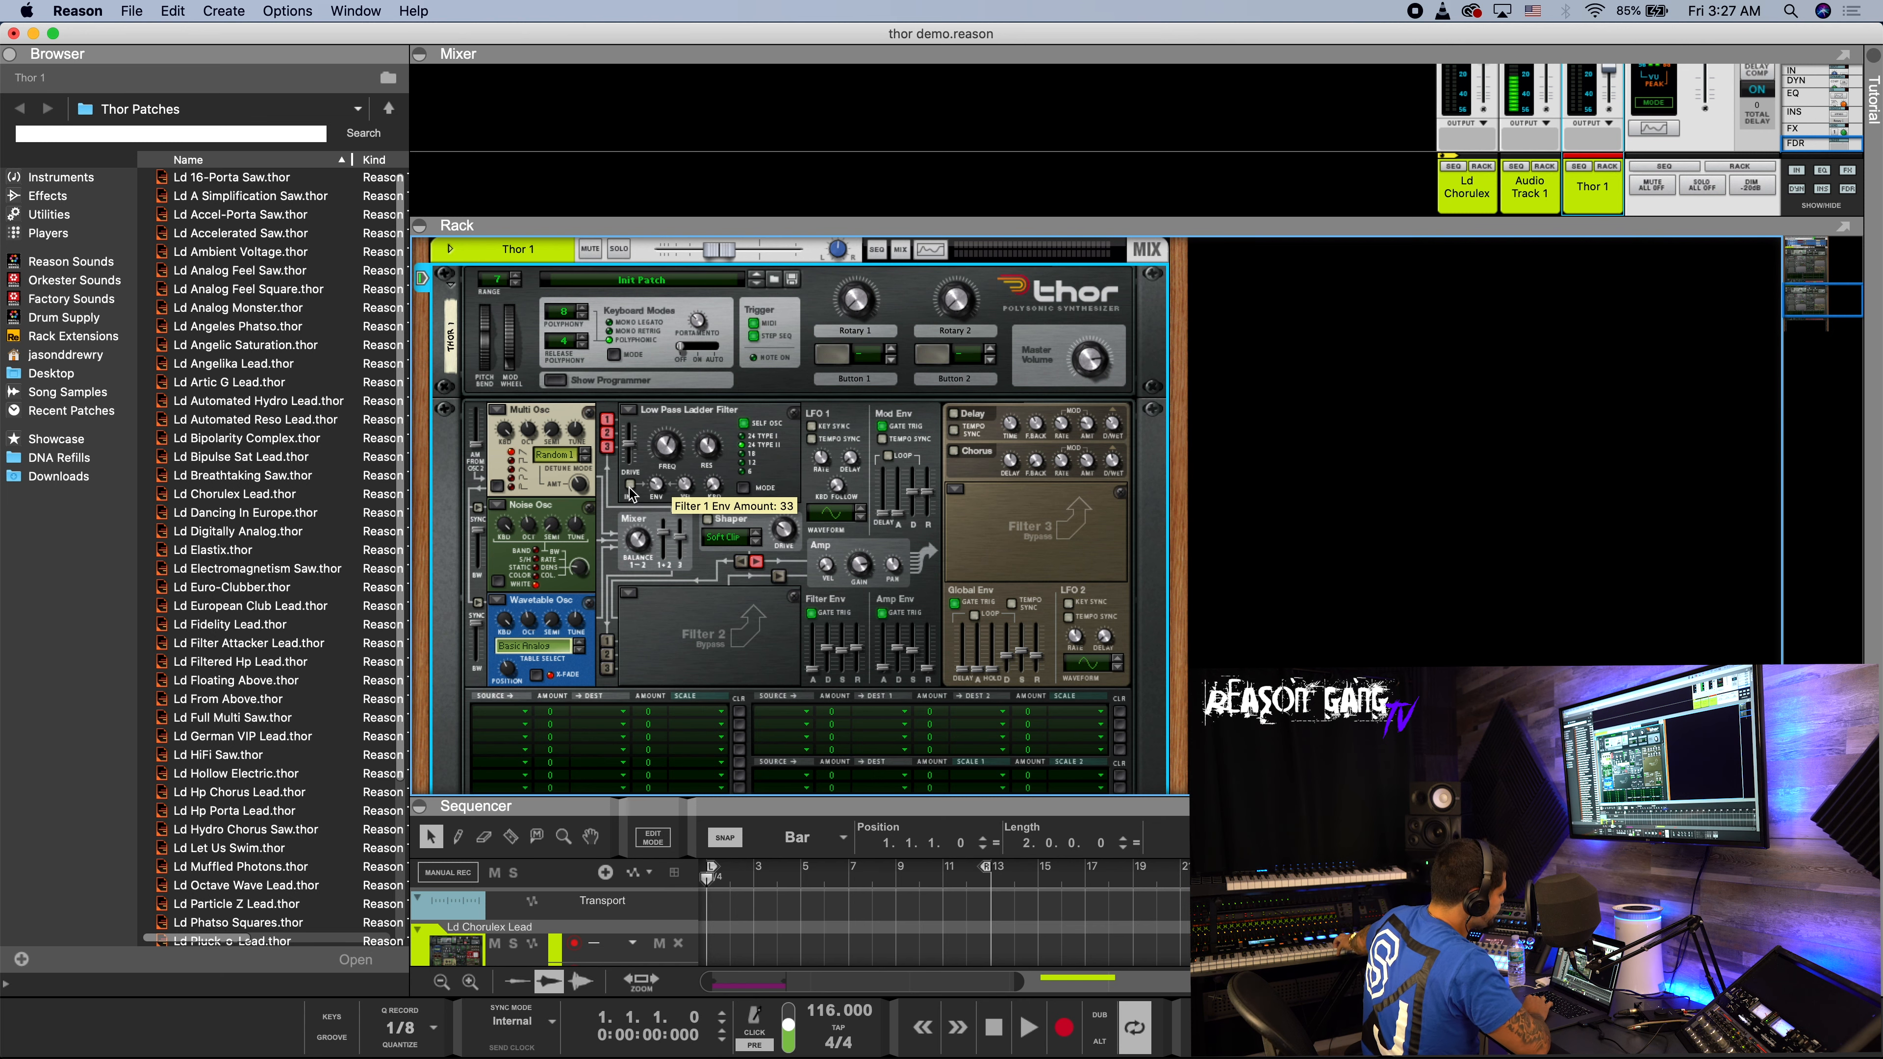
- Set filter 1's envelope amount to 93 and adjust the attack of the filter envelope
drag(656, 488, 659, 462)
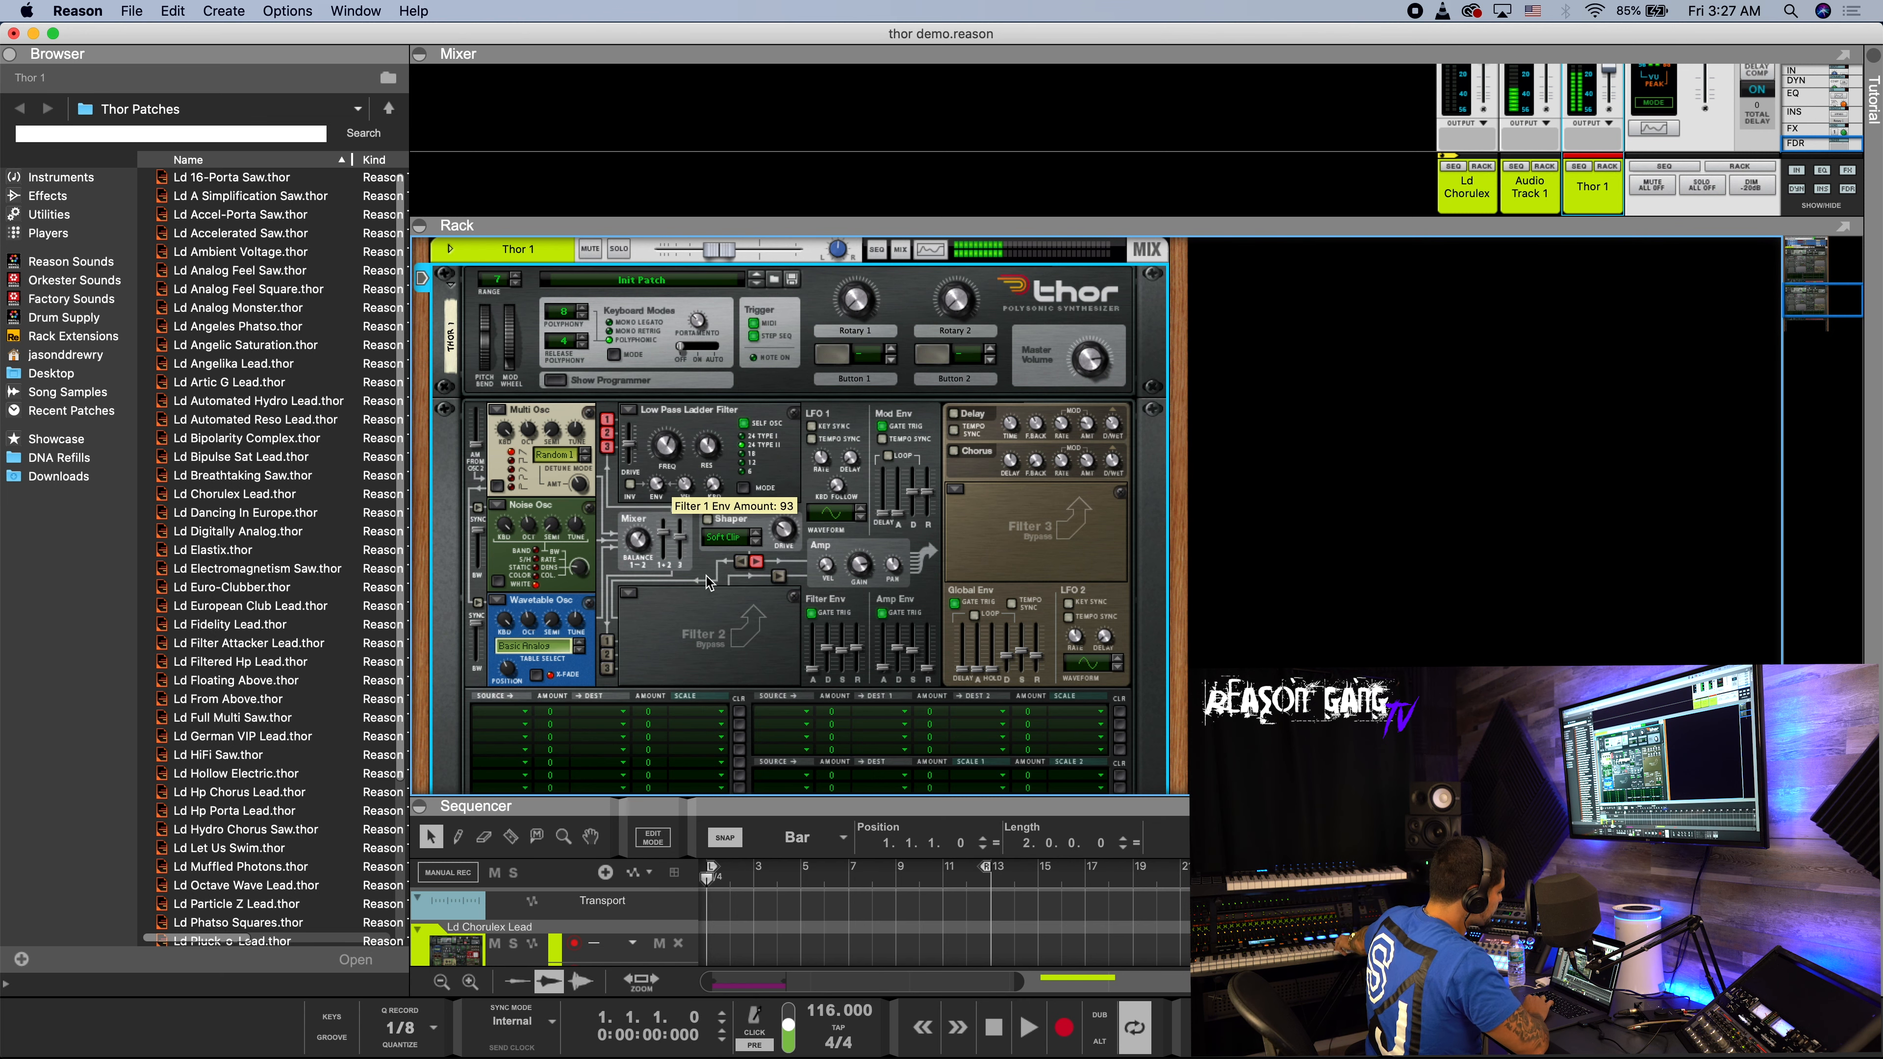
mouse_move(811, 669)
mouse_down()
mouse_move(811, 641)
mouse_move(811, 691)
mouse_move(828, 607)
mouse_move(821, 668)
mouse_up()
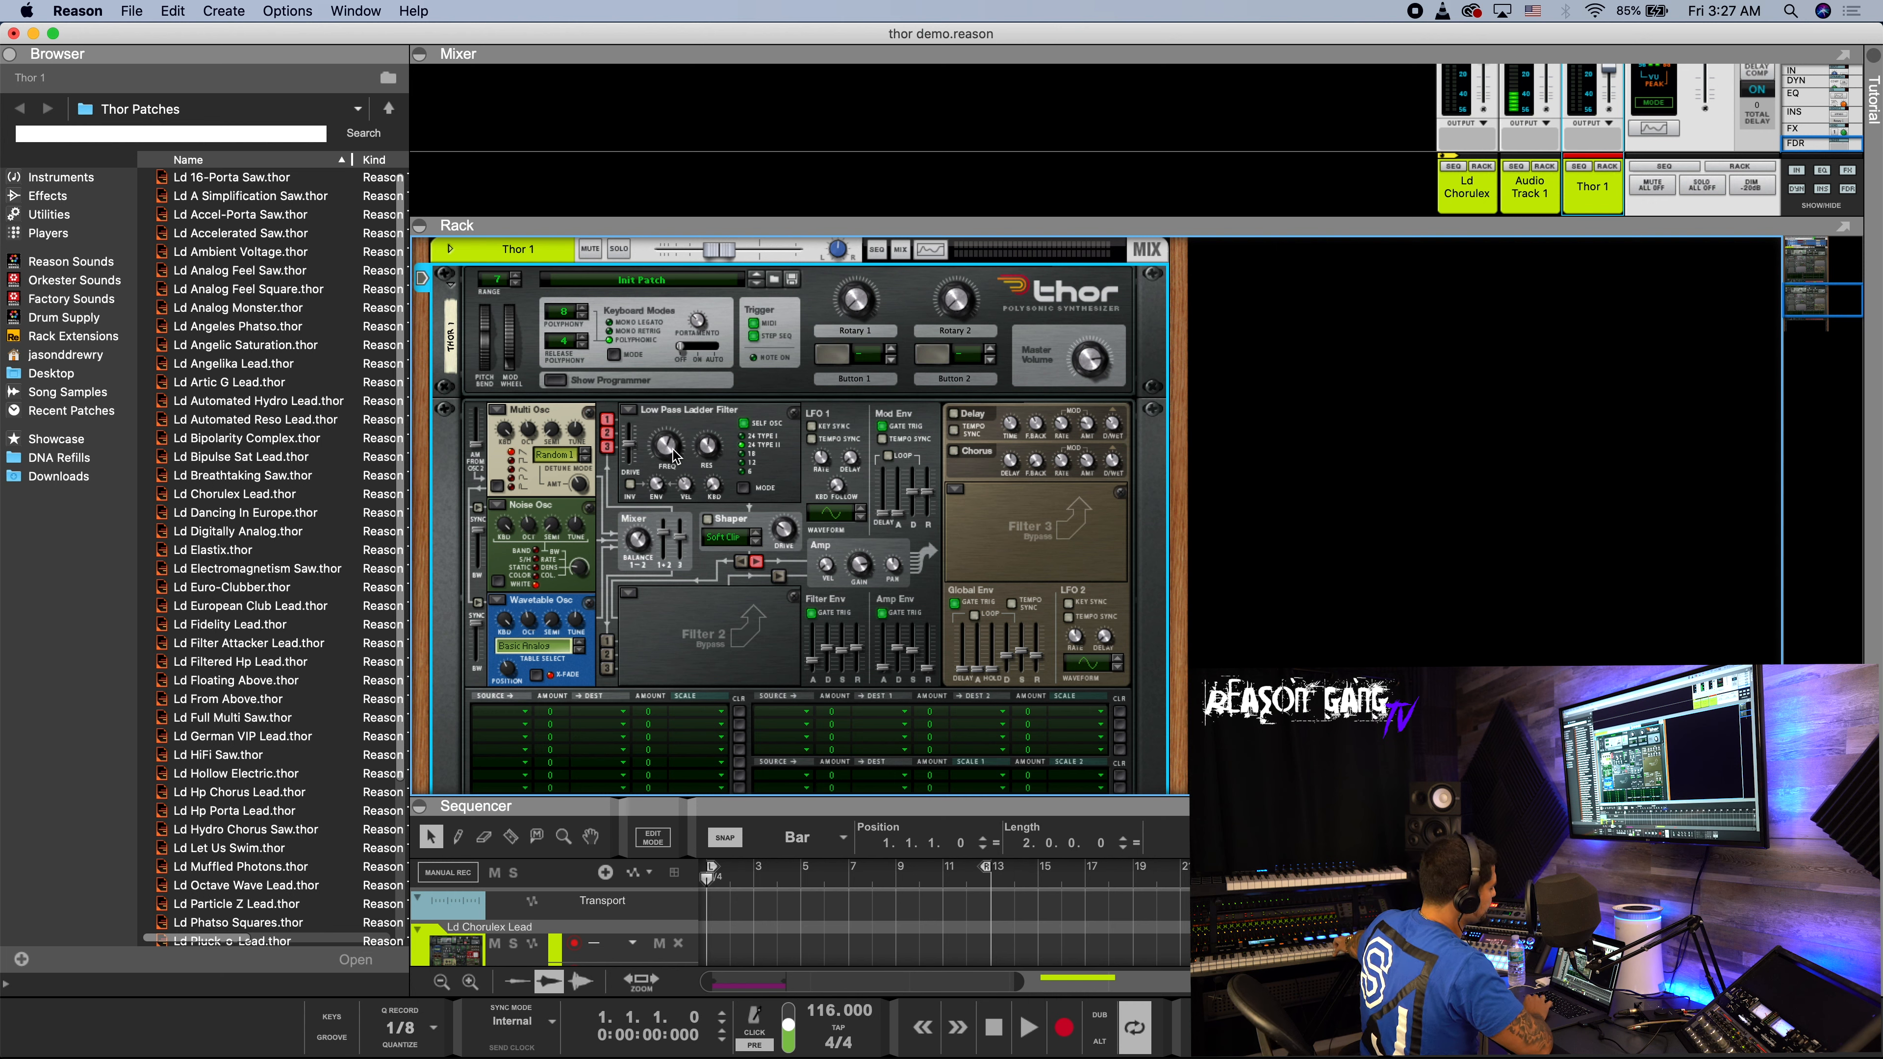
- Set filter 1's resonance to 57 and try its different filter slope modes
drag(710, 456, 718, 466)
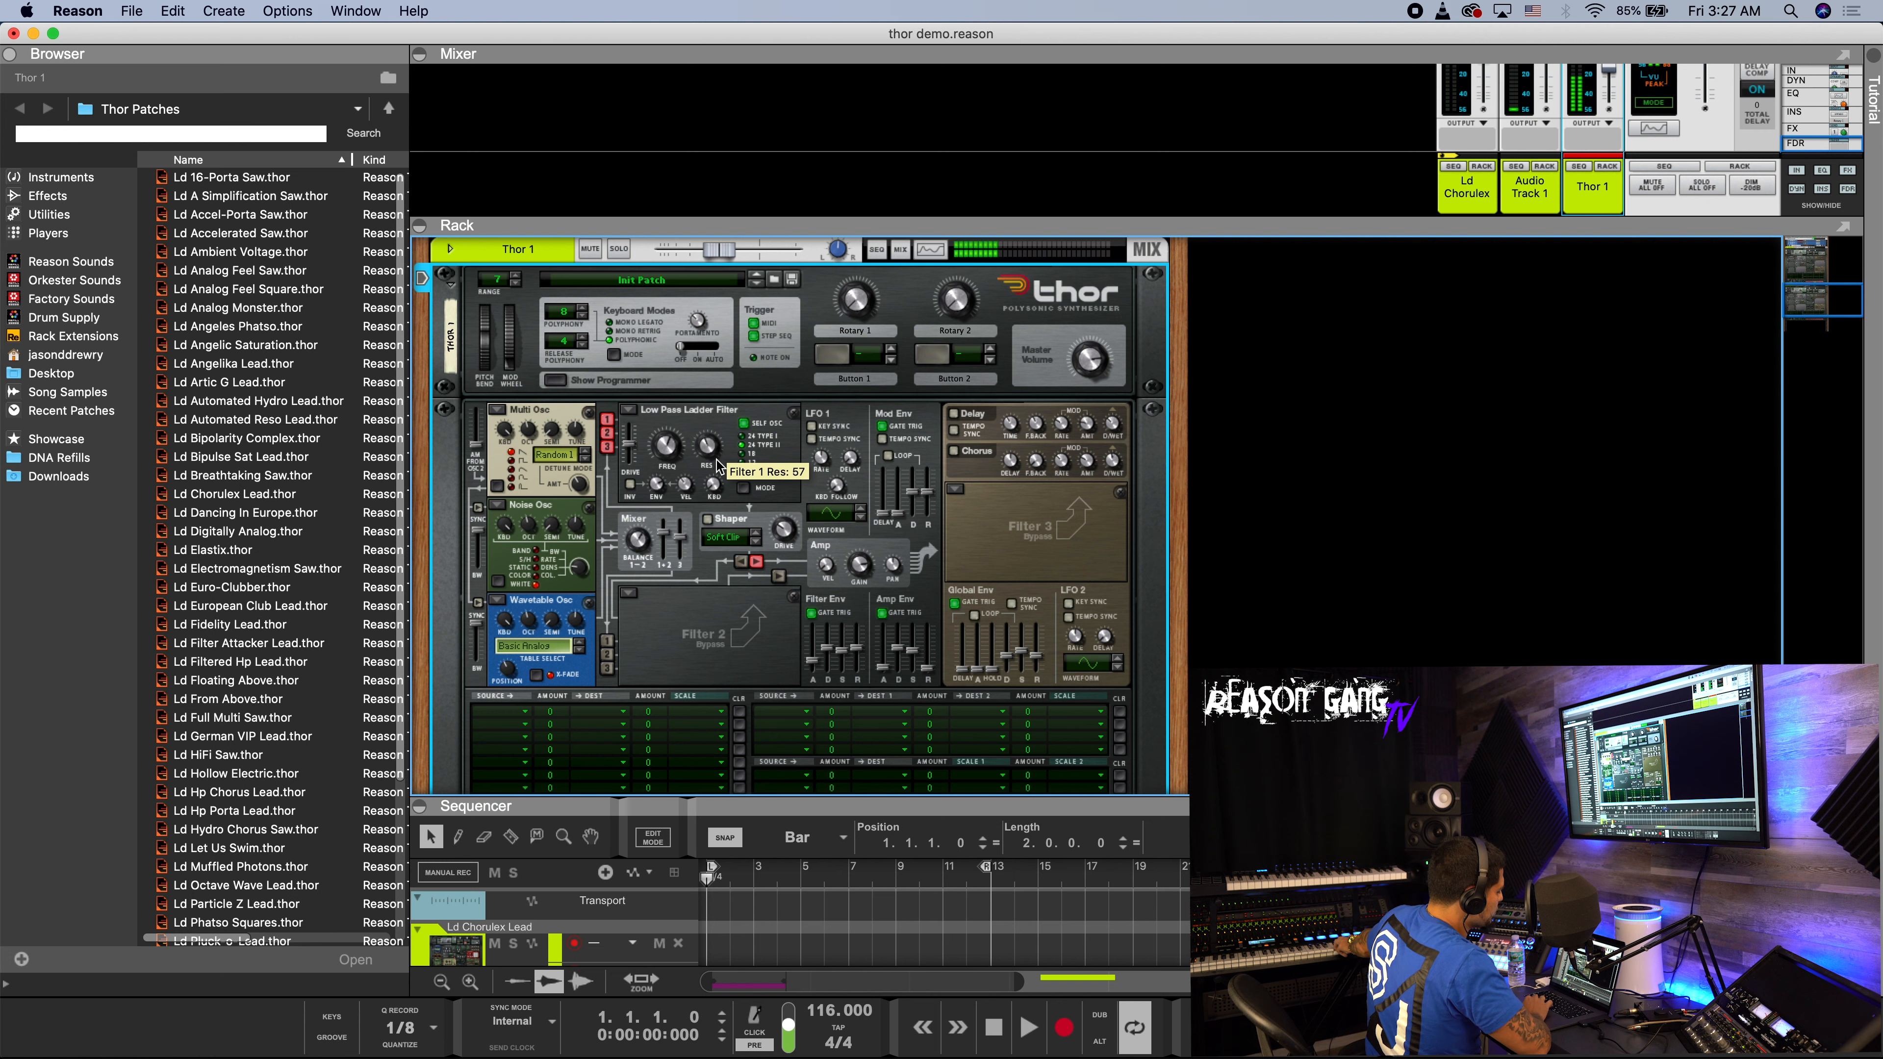
triple_click(746, 491)
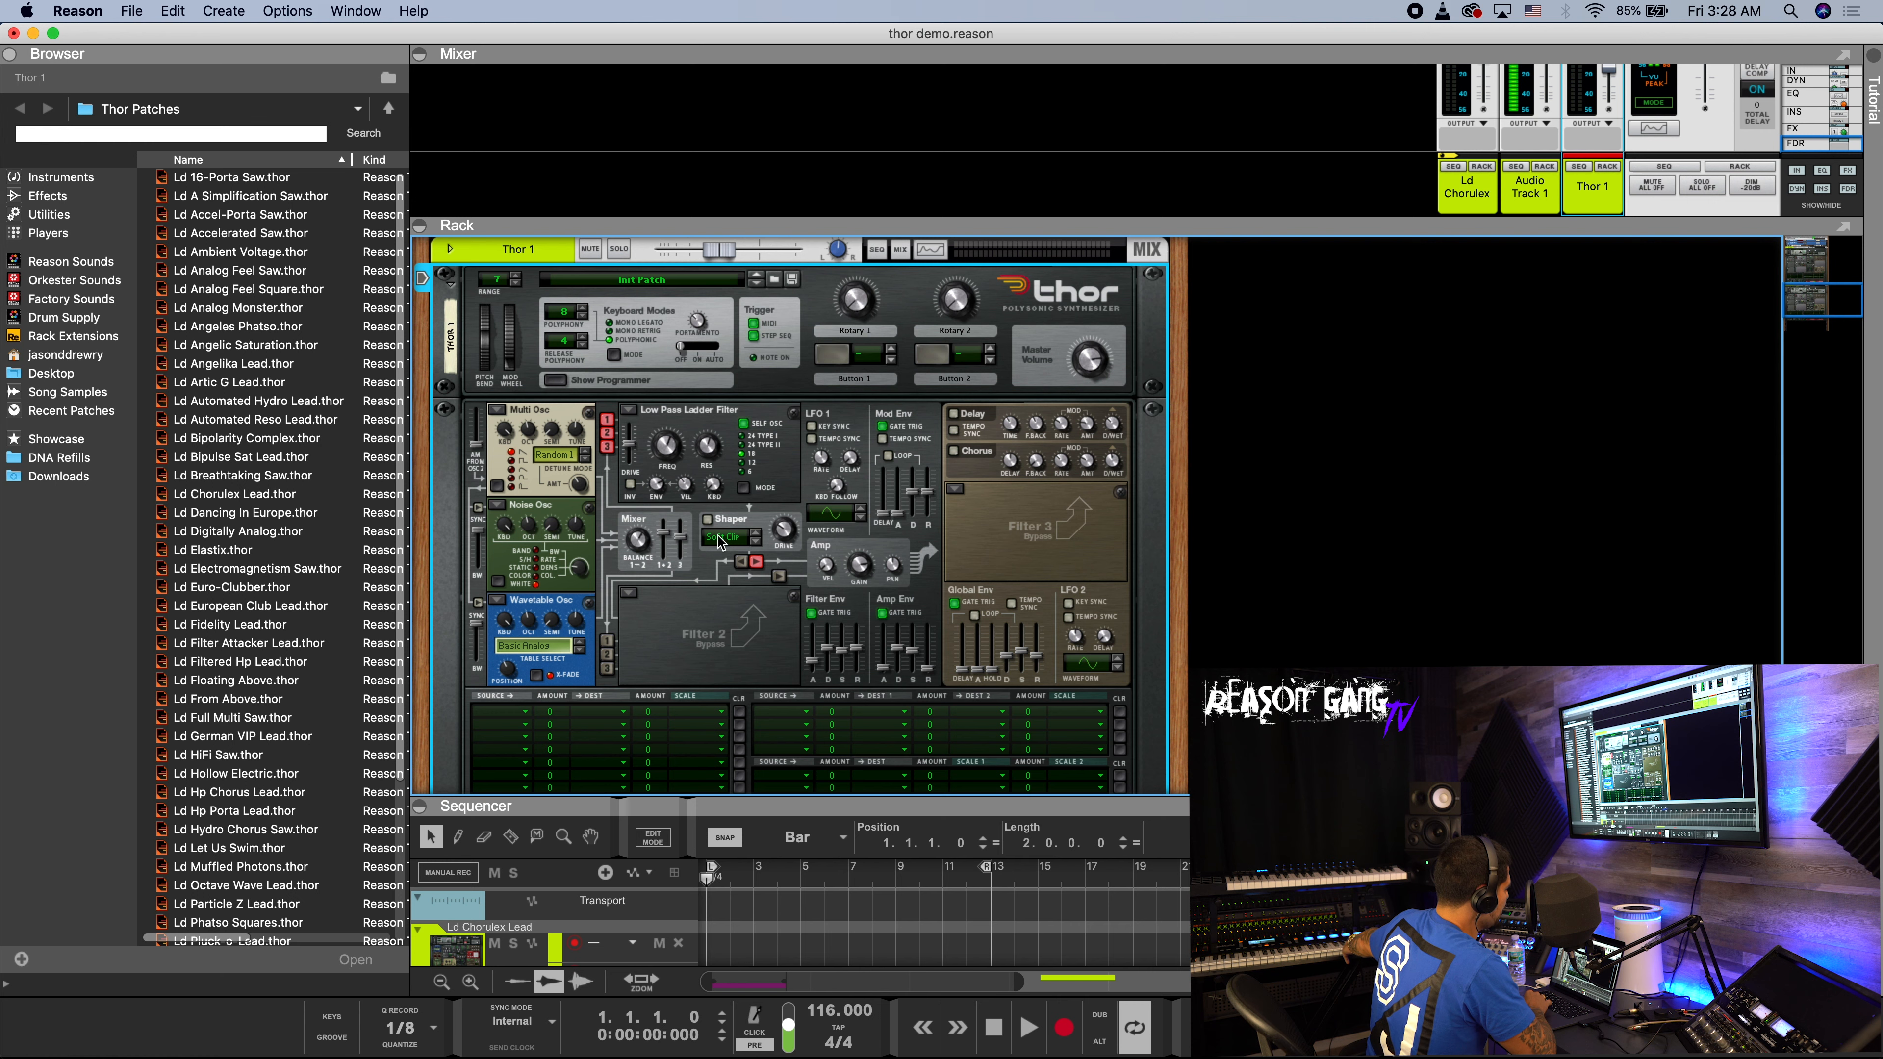
- Audition the Shaper's modes with the drive at 37, leaving it on Saturate and switched off
click(707, 518)
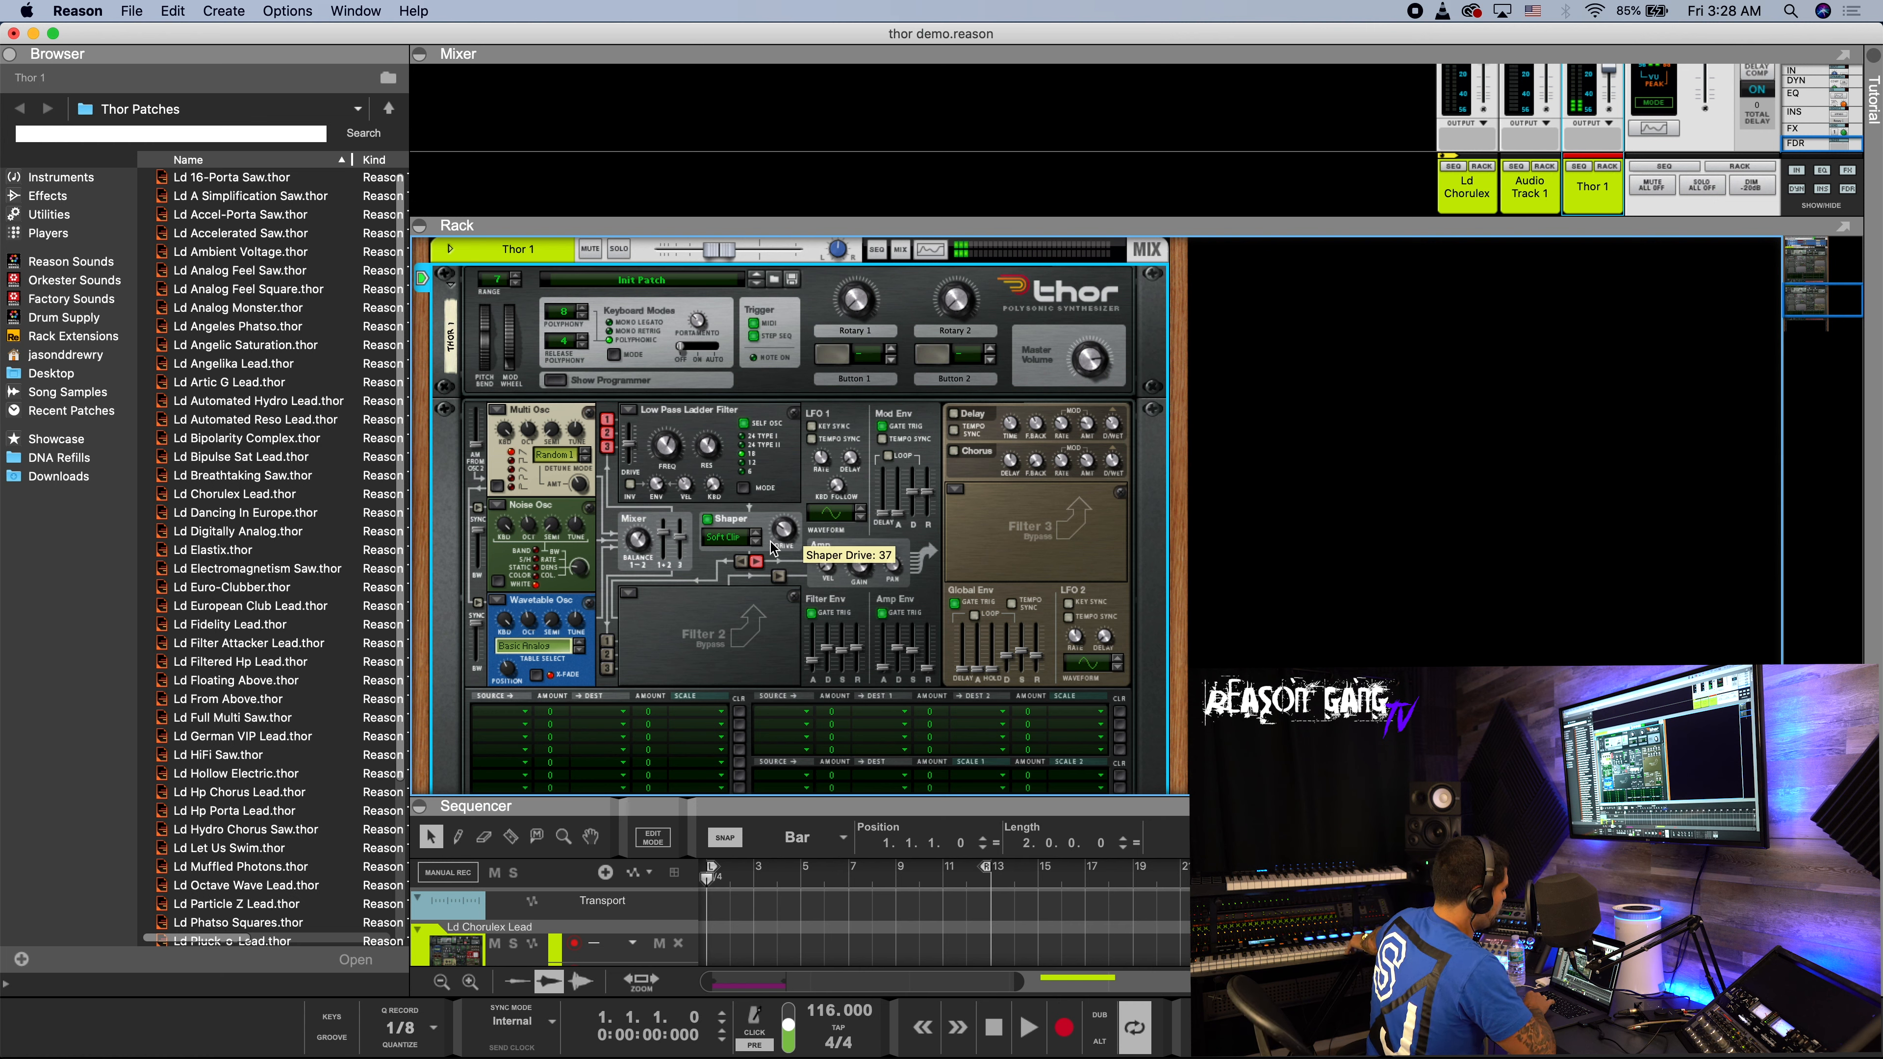
click(757, 543)
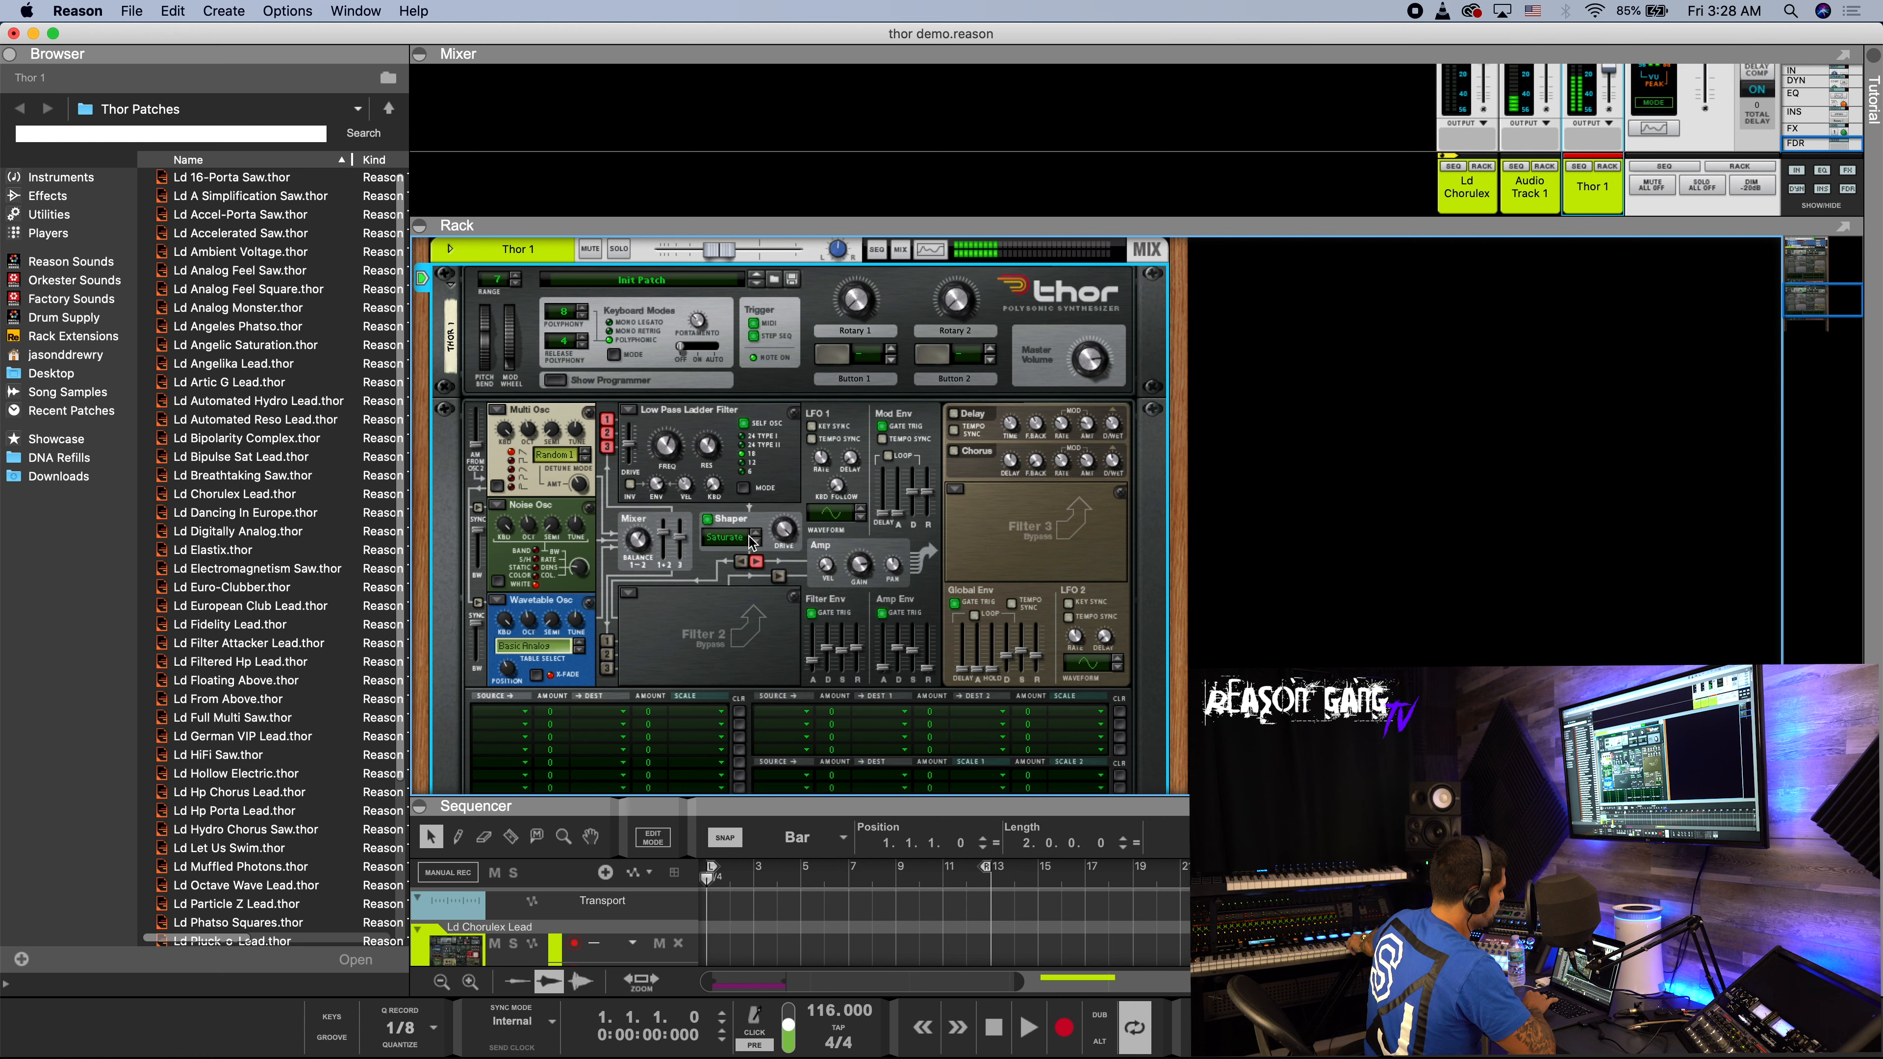
click(758, 544)
click(757, 544)
click(758, 544)
click(758, 545)
click(757, 542)
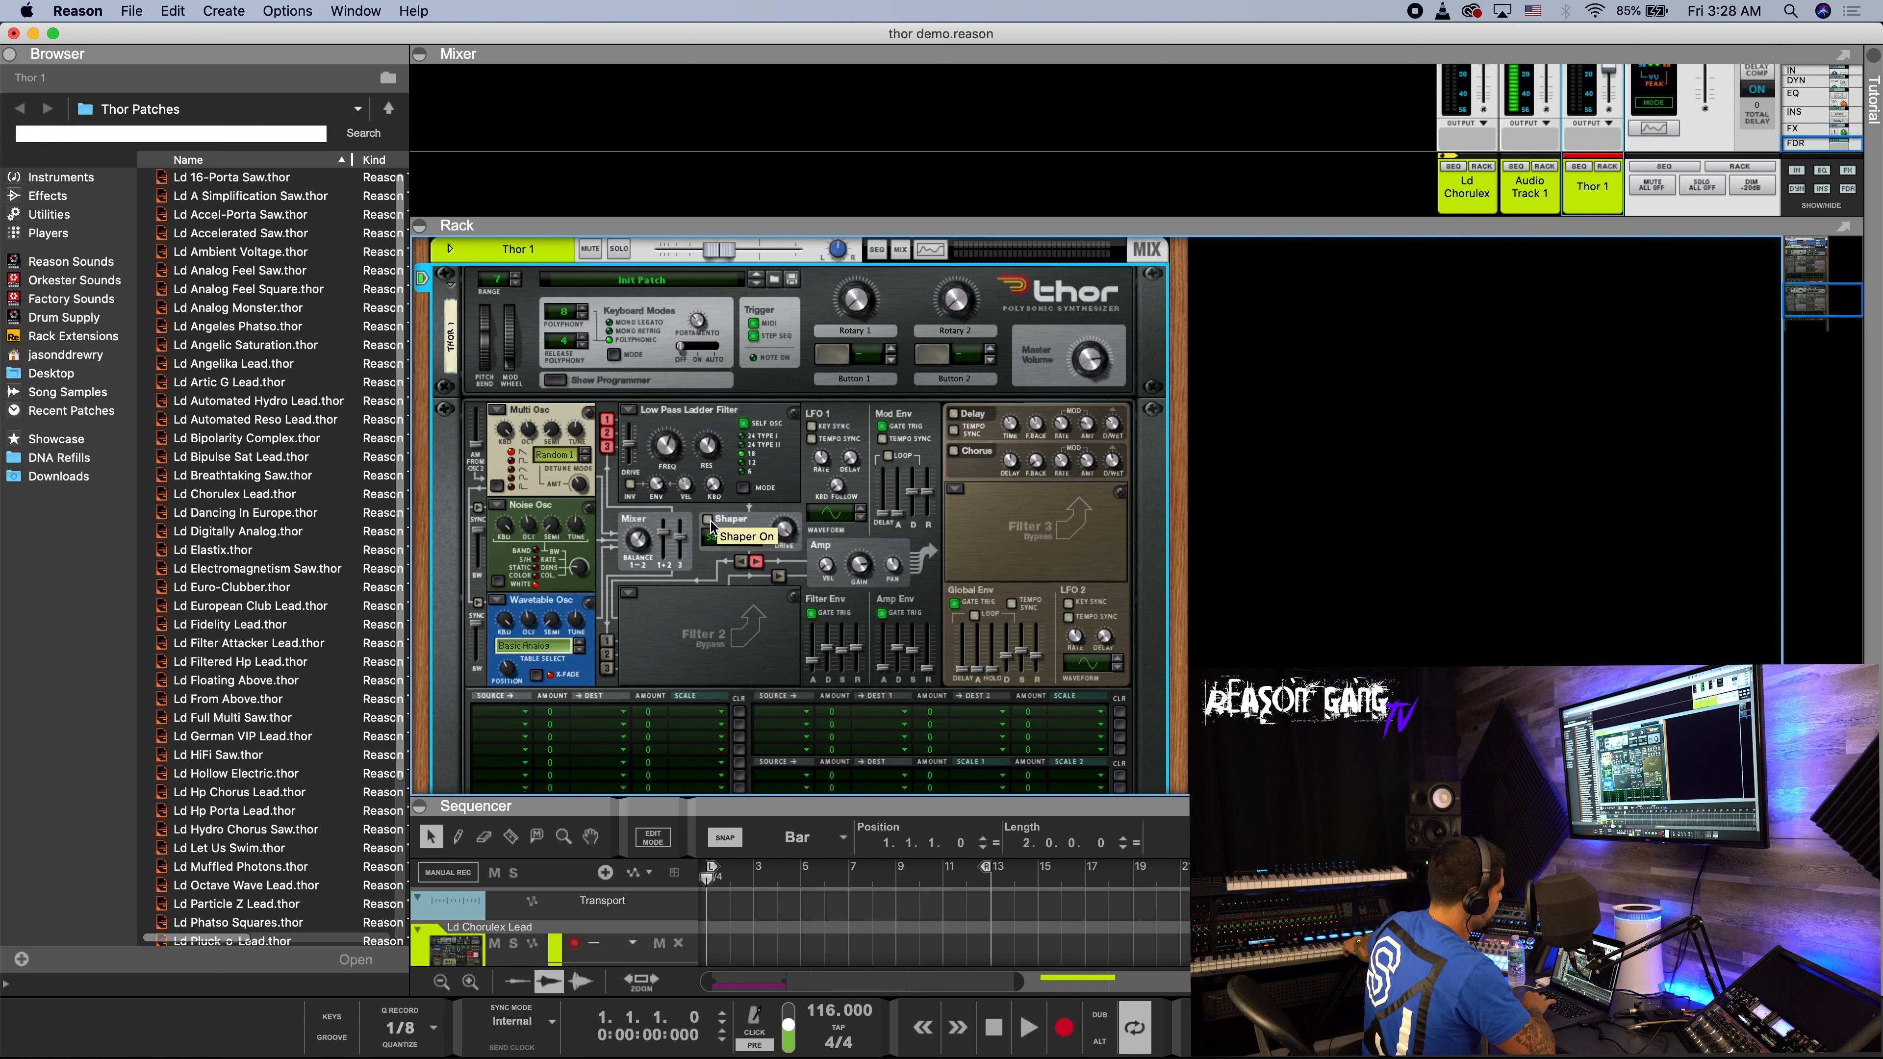
- Route oscillators 1, 2 and 3 into filter 2
click(606, 645)
click(607, 659)
click(607, 672)
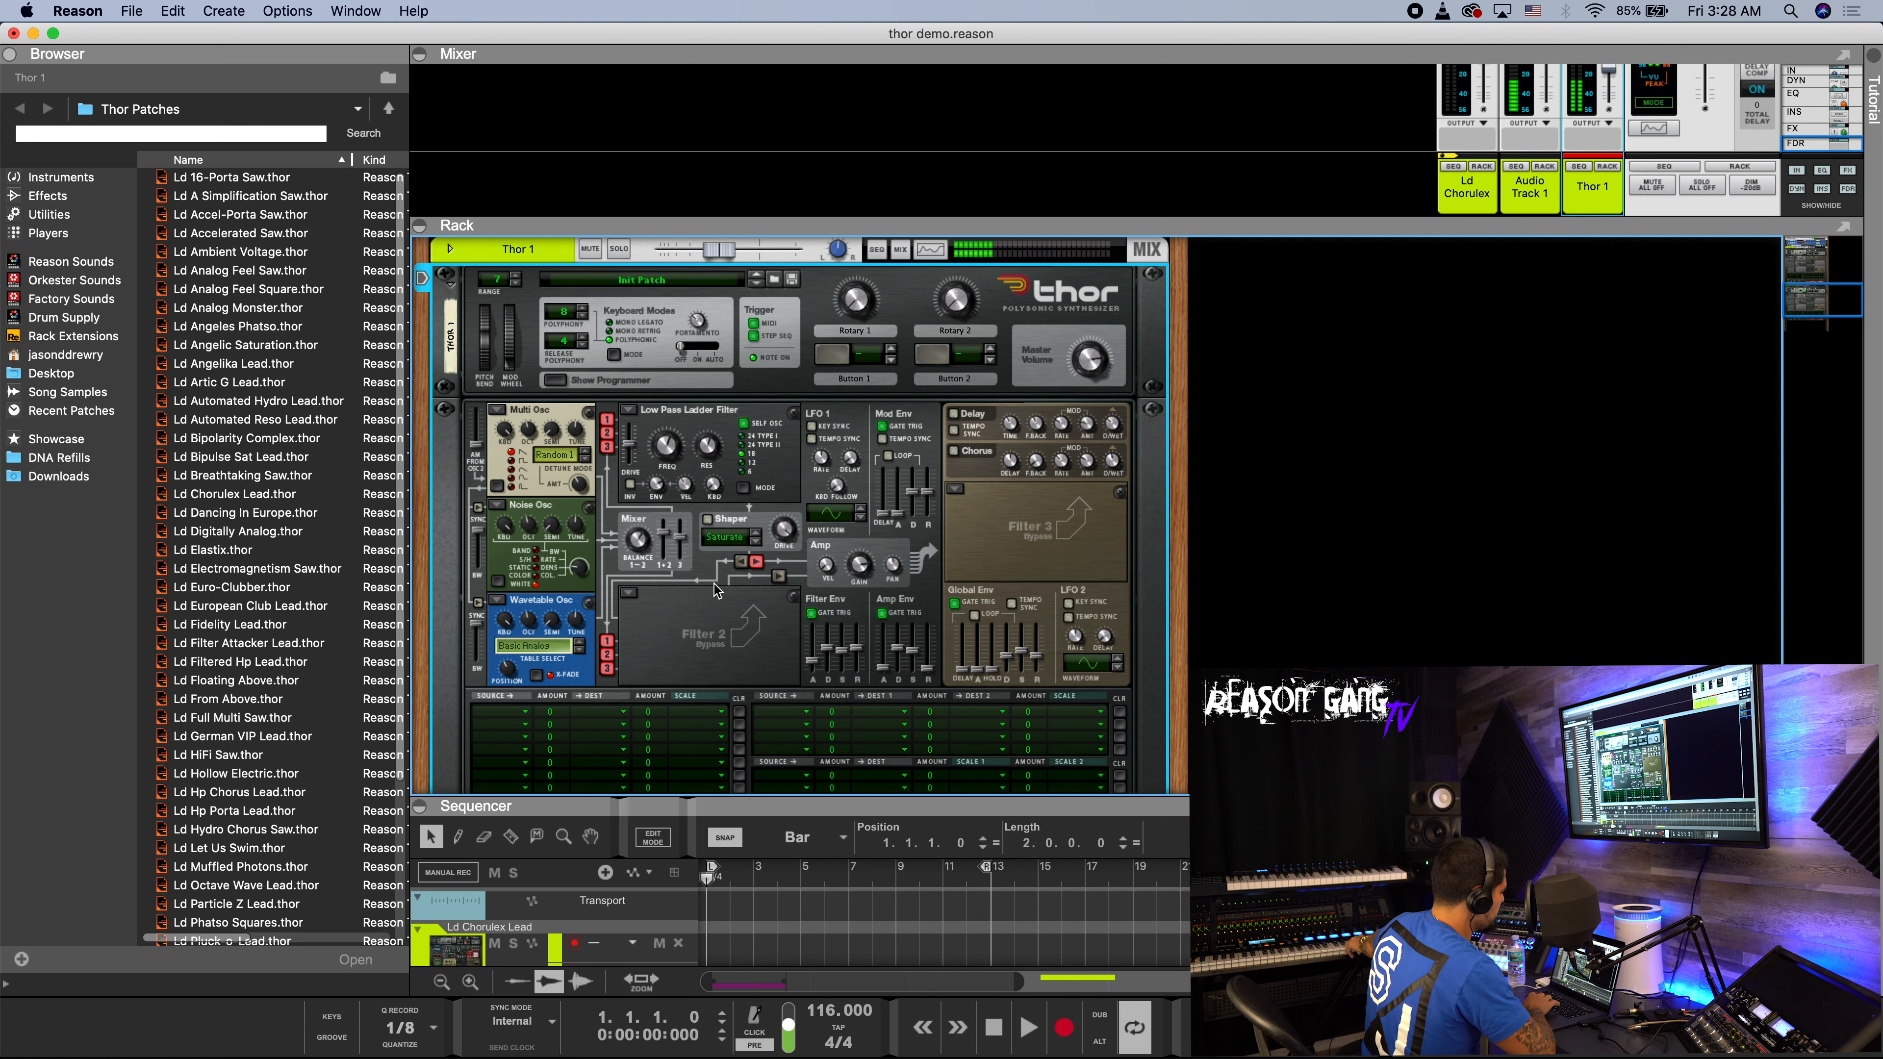
- Route the Shaper output into filter 2 and filter 2's output to the Amp section
click(741, 563)
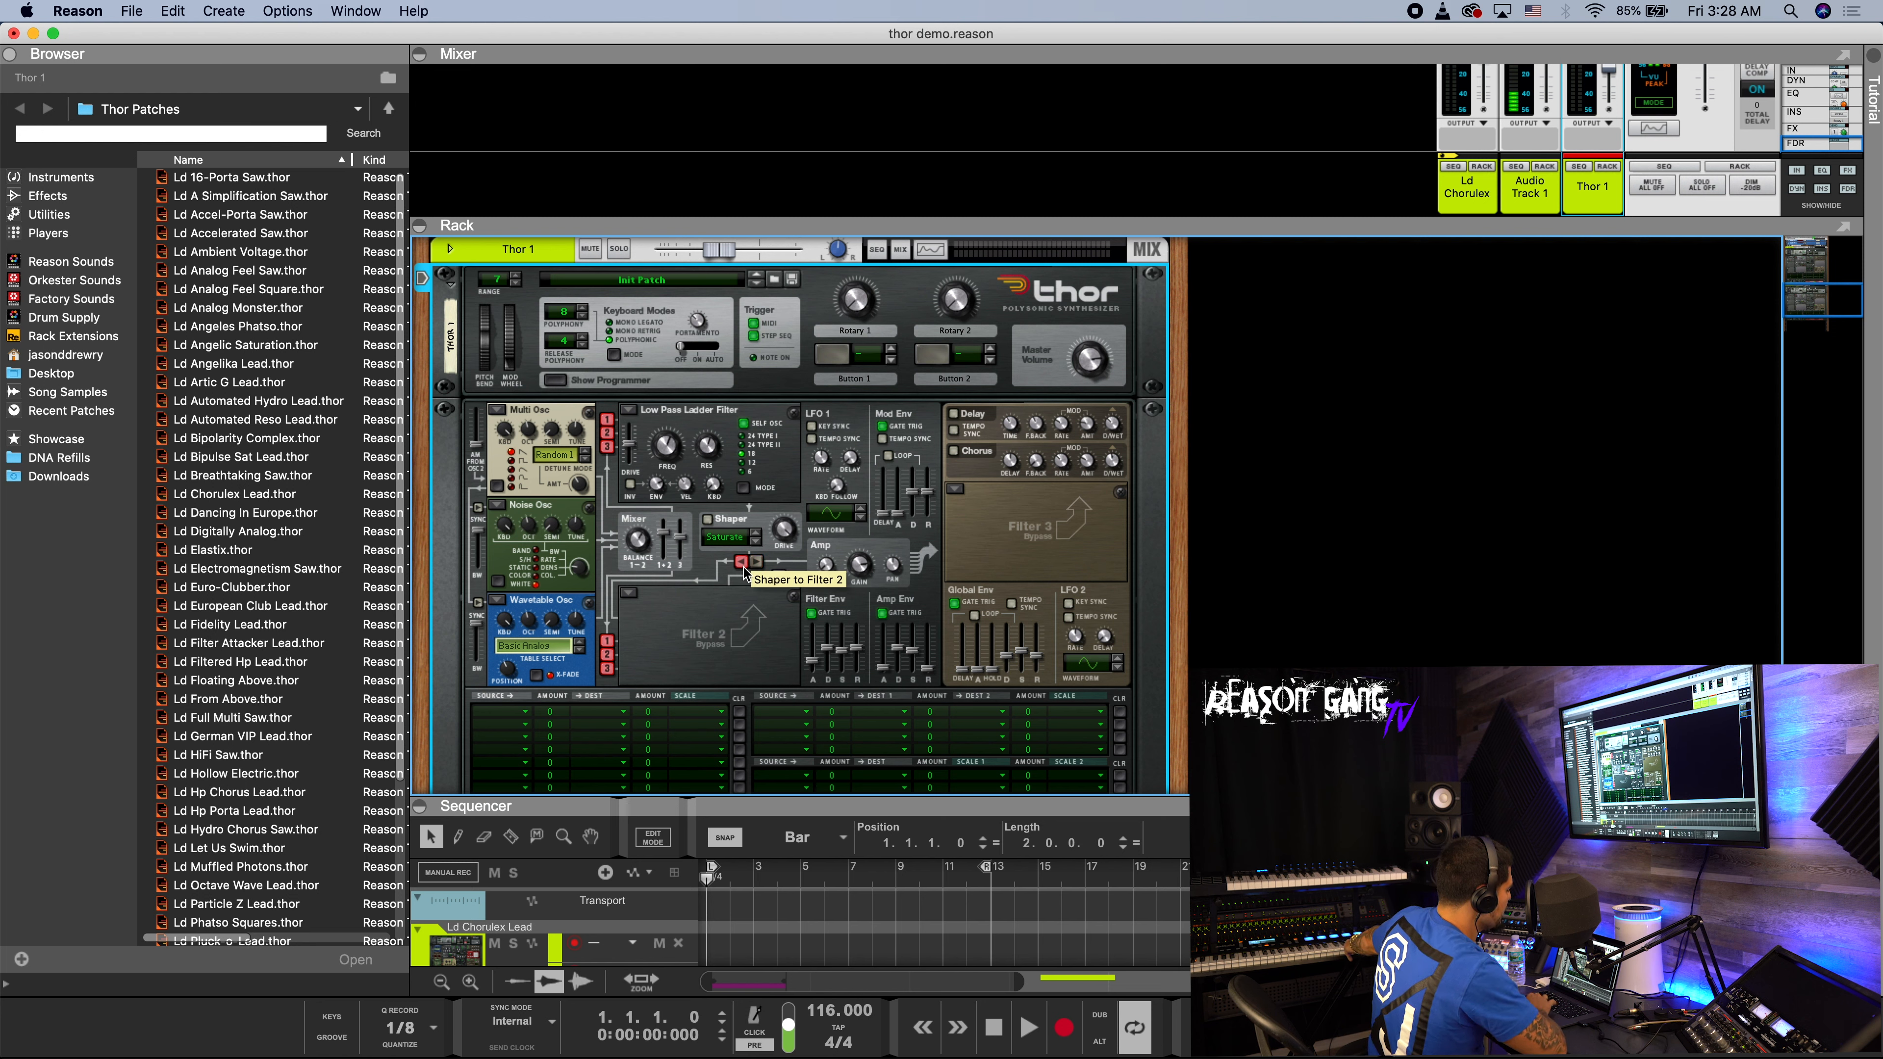
click(755, 562)
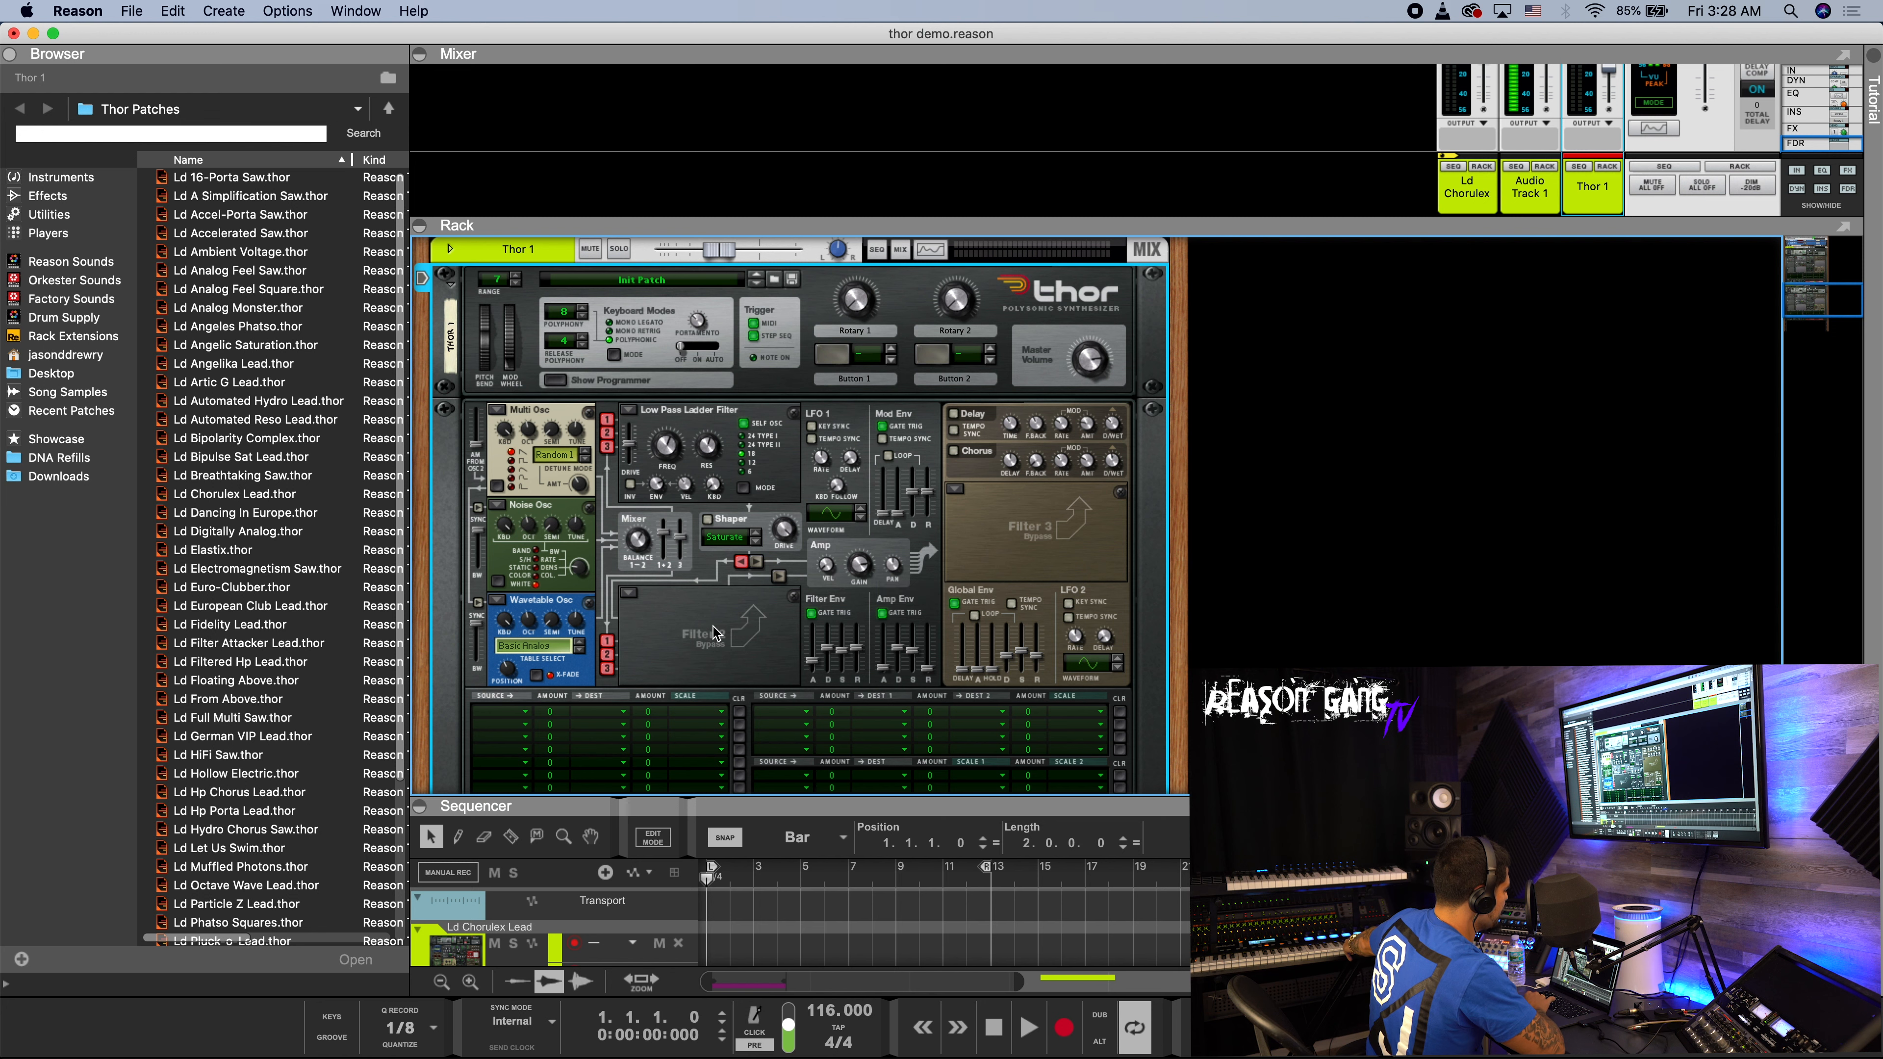
click(778, 577)
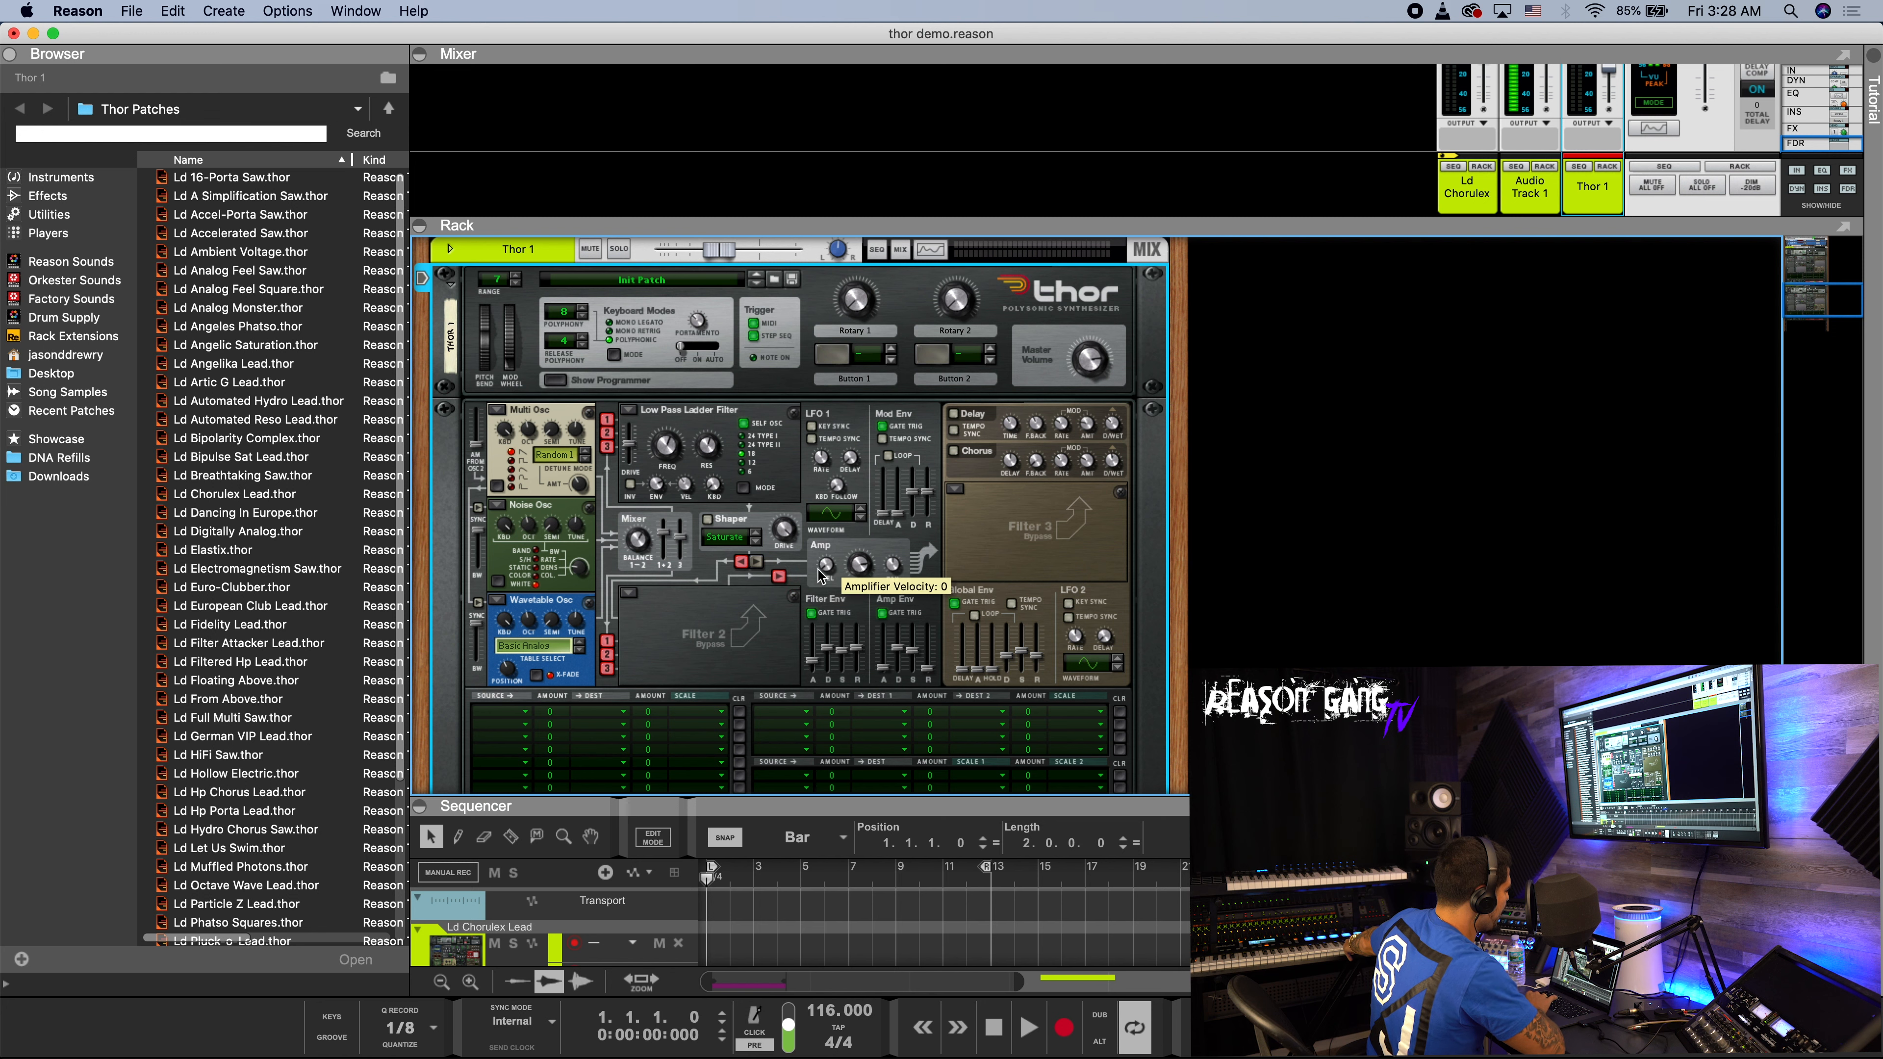
- Change filter 2 from Bypass to a Formant filter
click(629, 593)
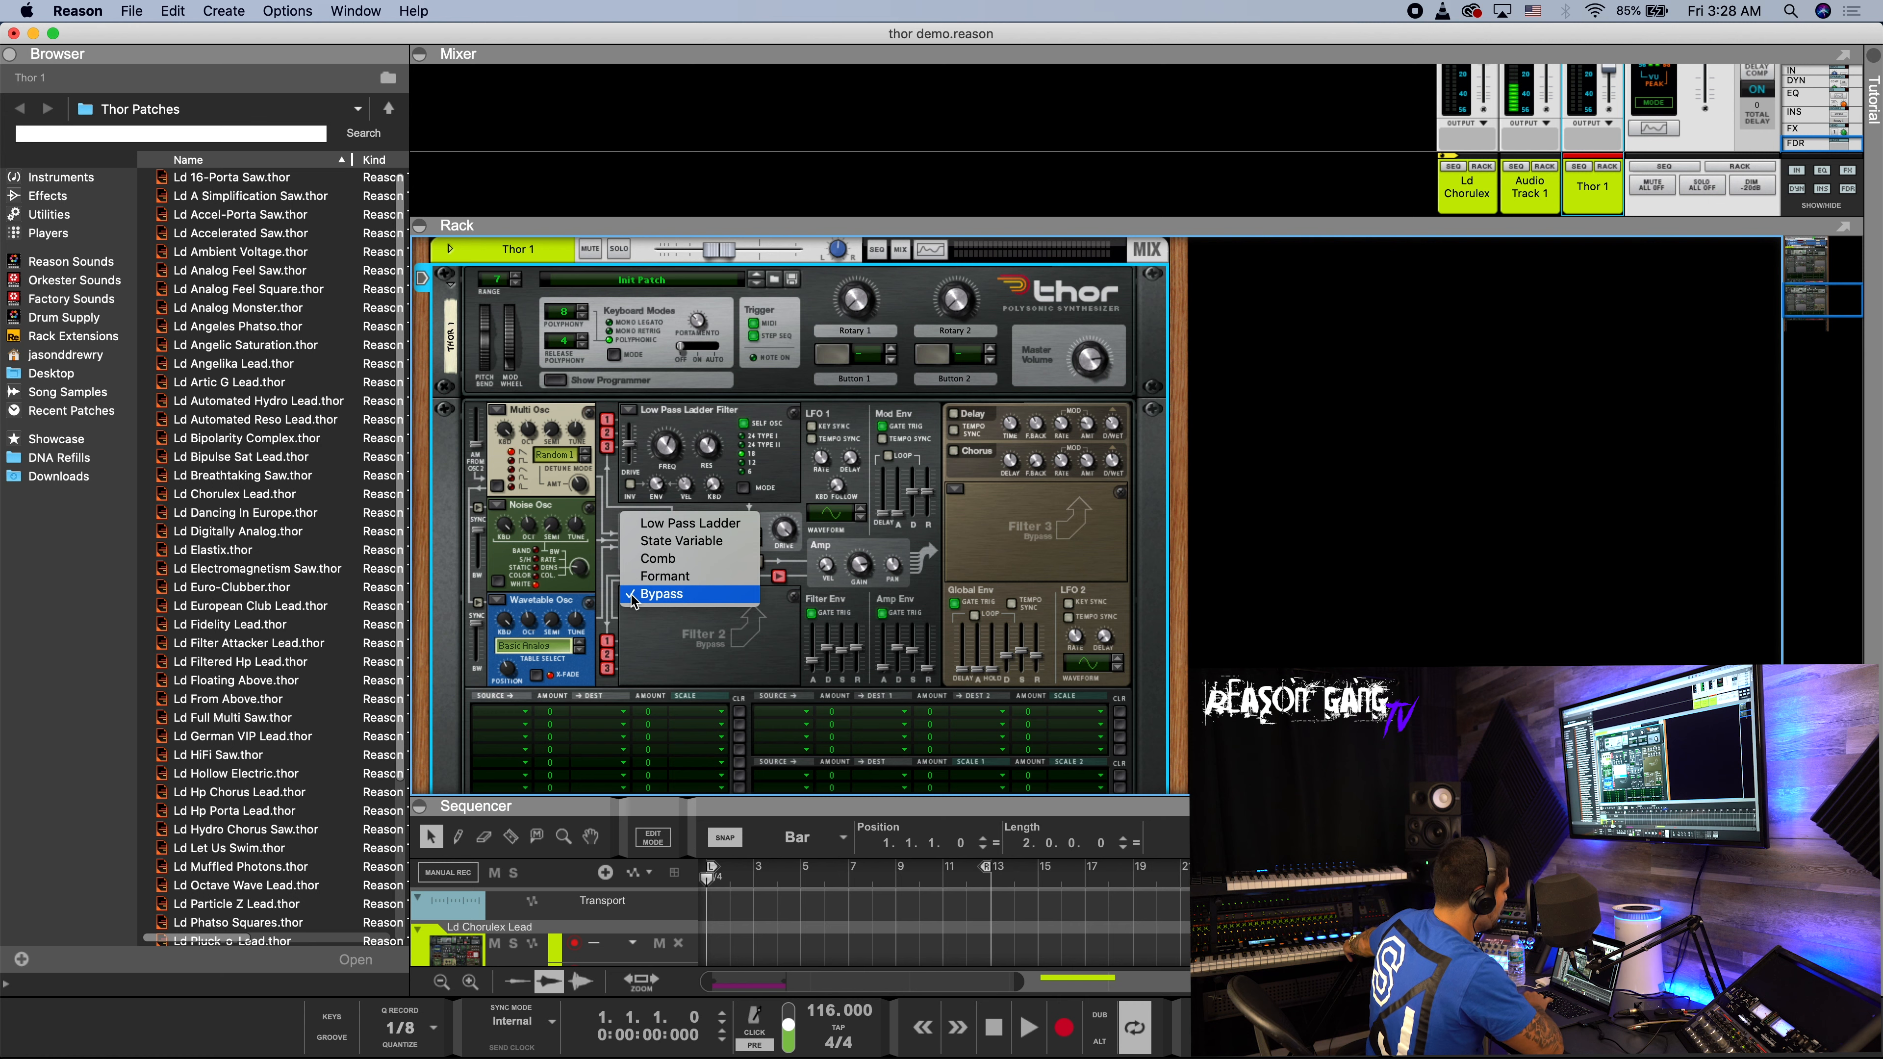
click(687, 663)
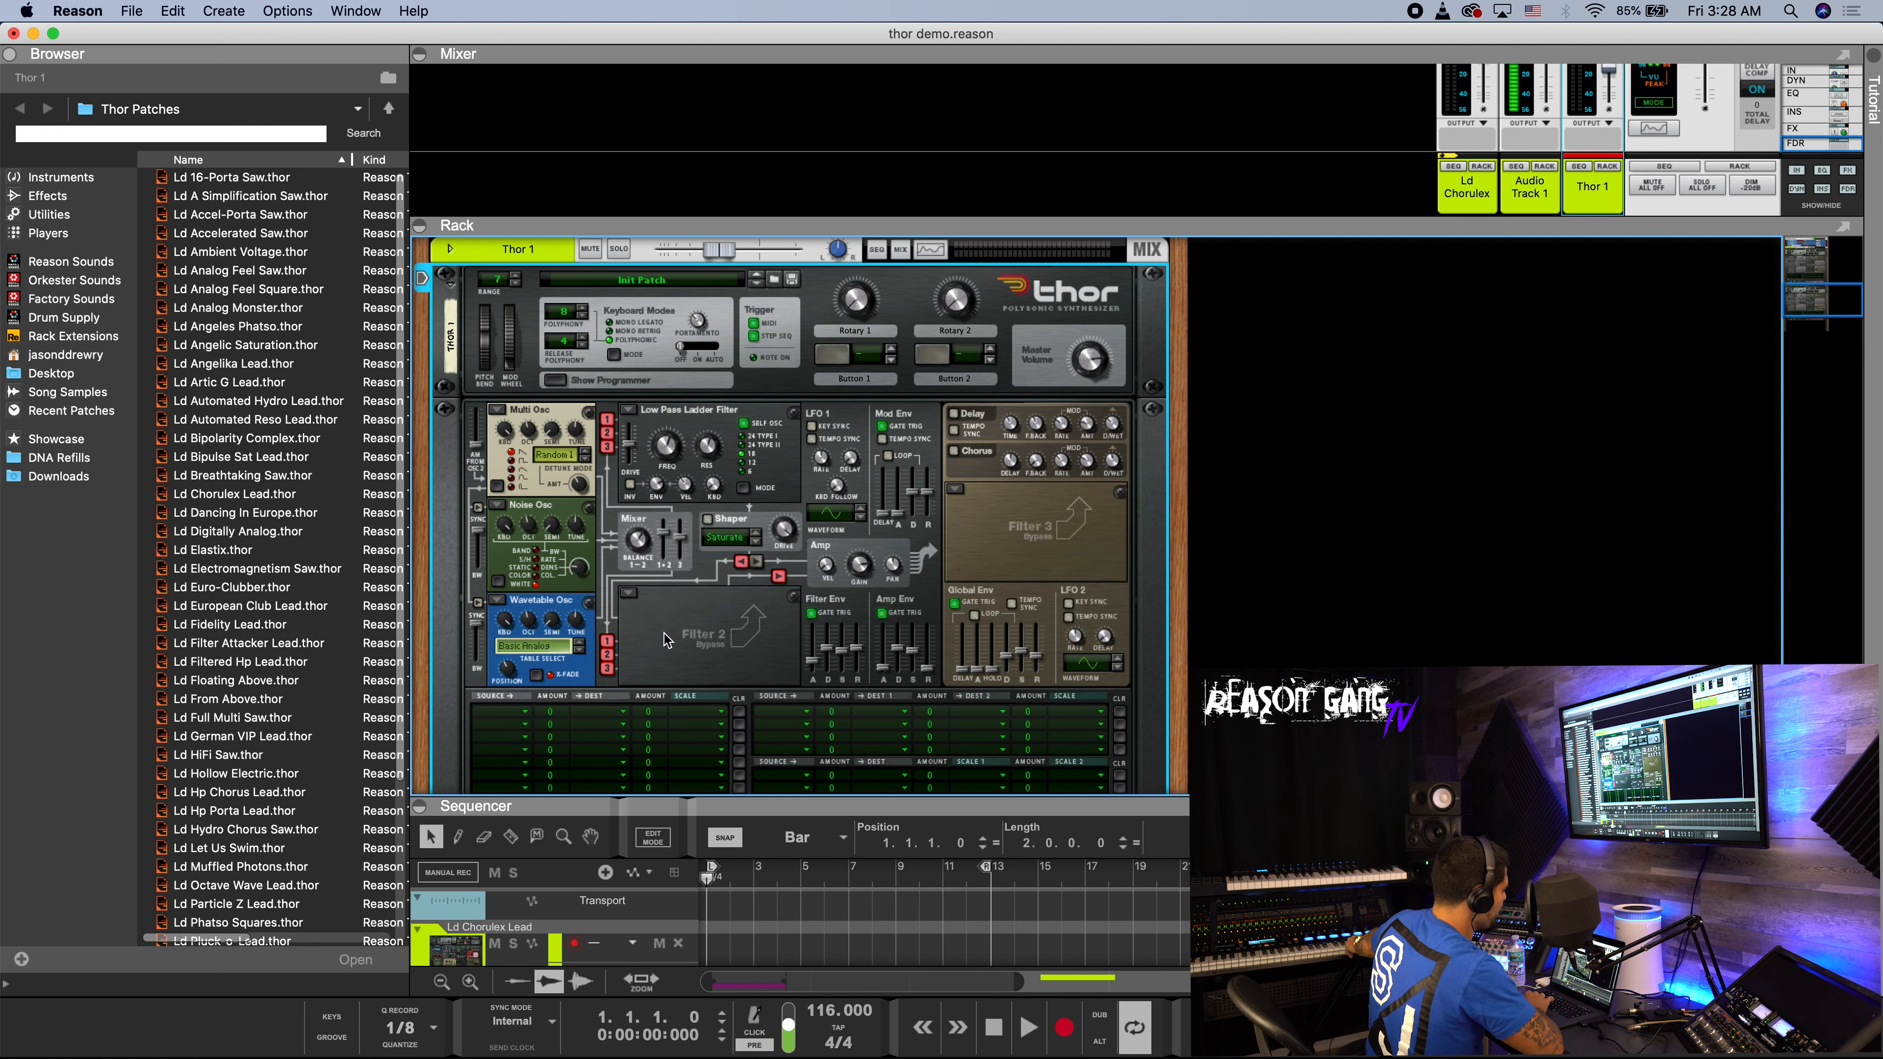
click(629, 593)
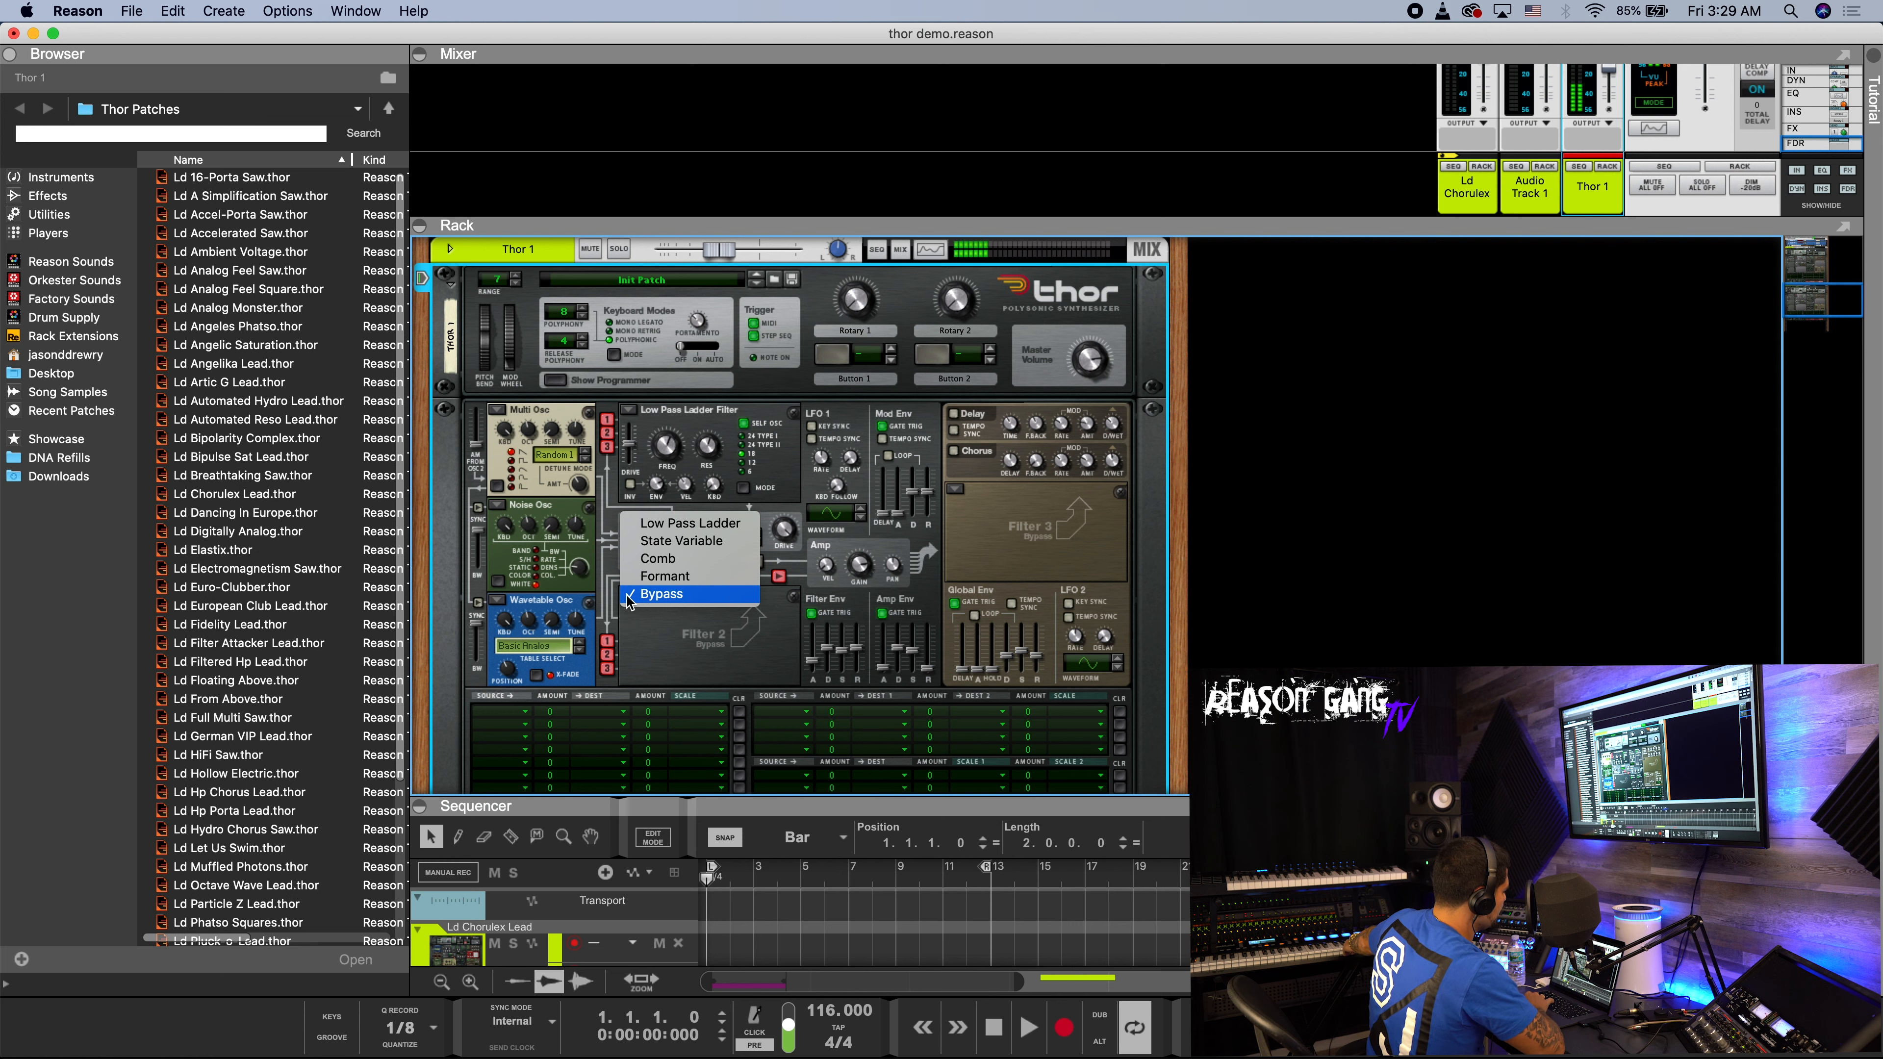
click(660, 578)
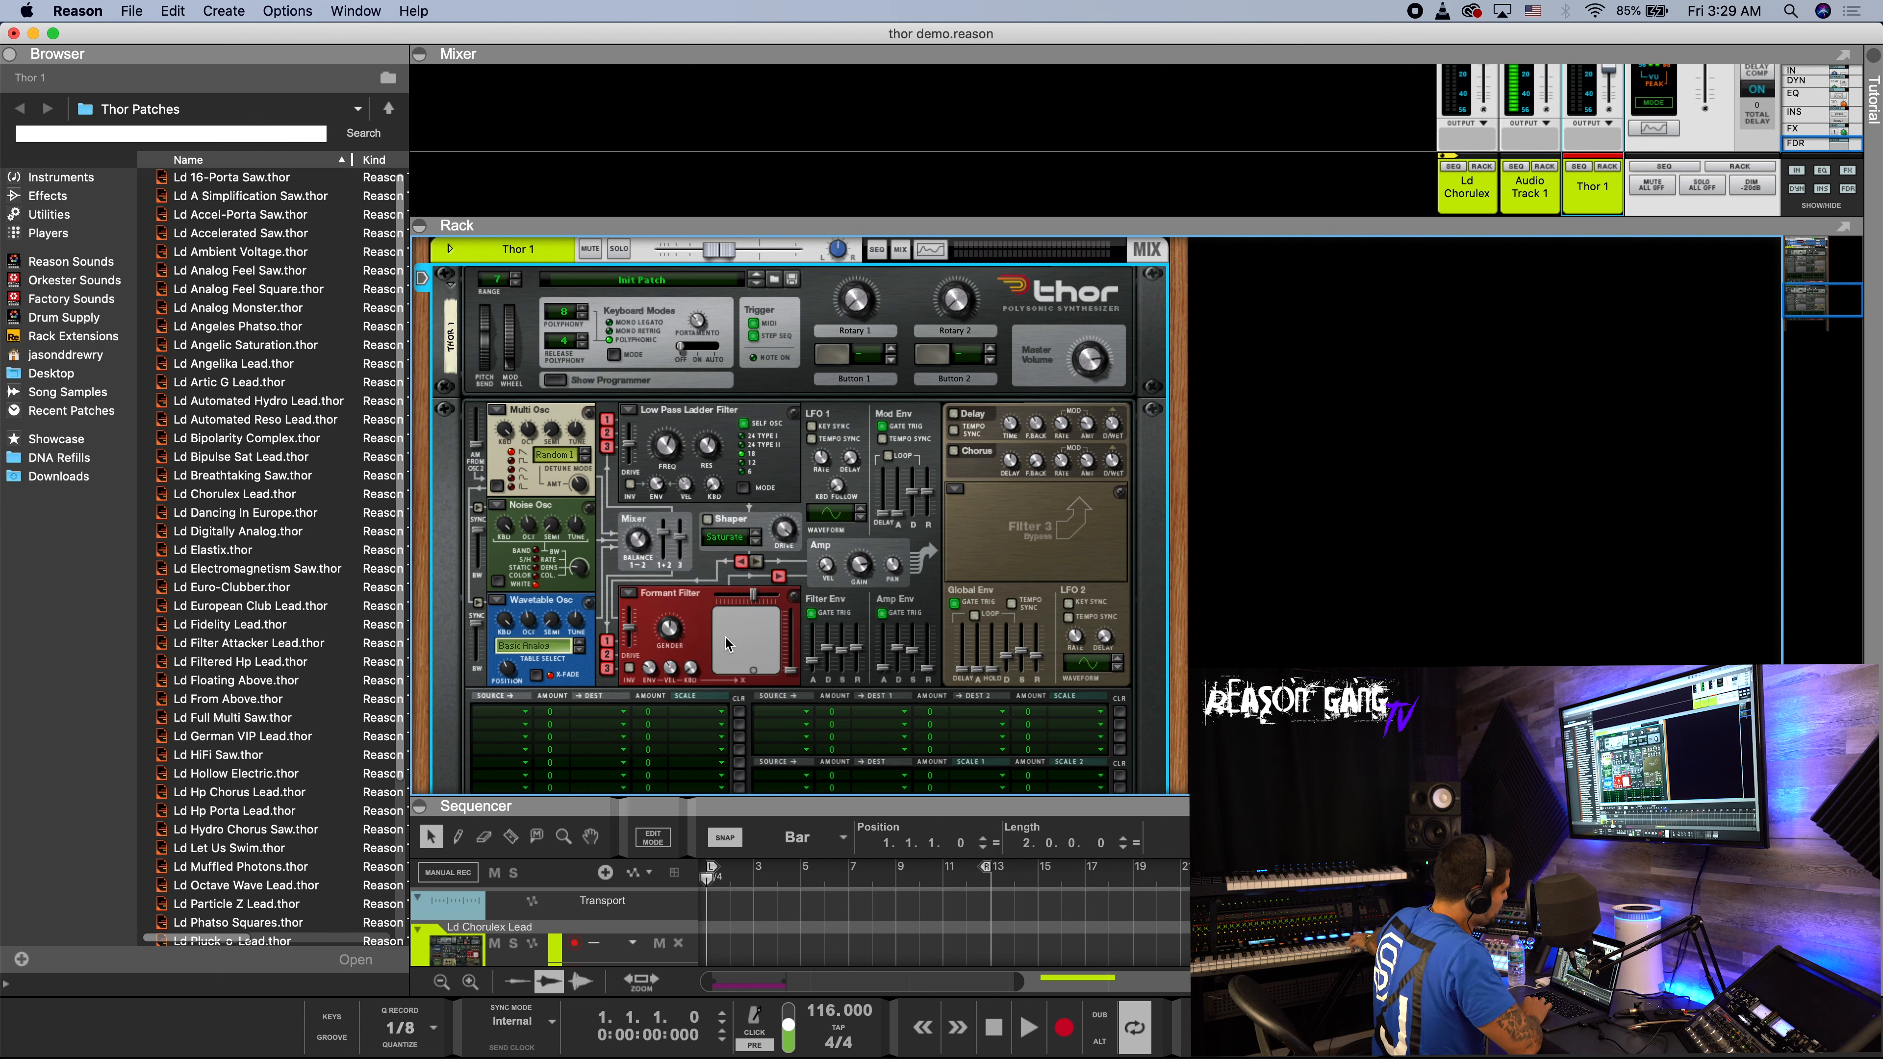
- Move the Formant filter's X/Y control point, with its envelope amount at 89 and the filter envelope's decay at 4.35 s
drag(742, 639, 727, 645)
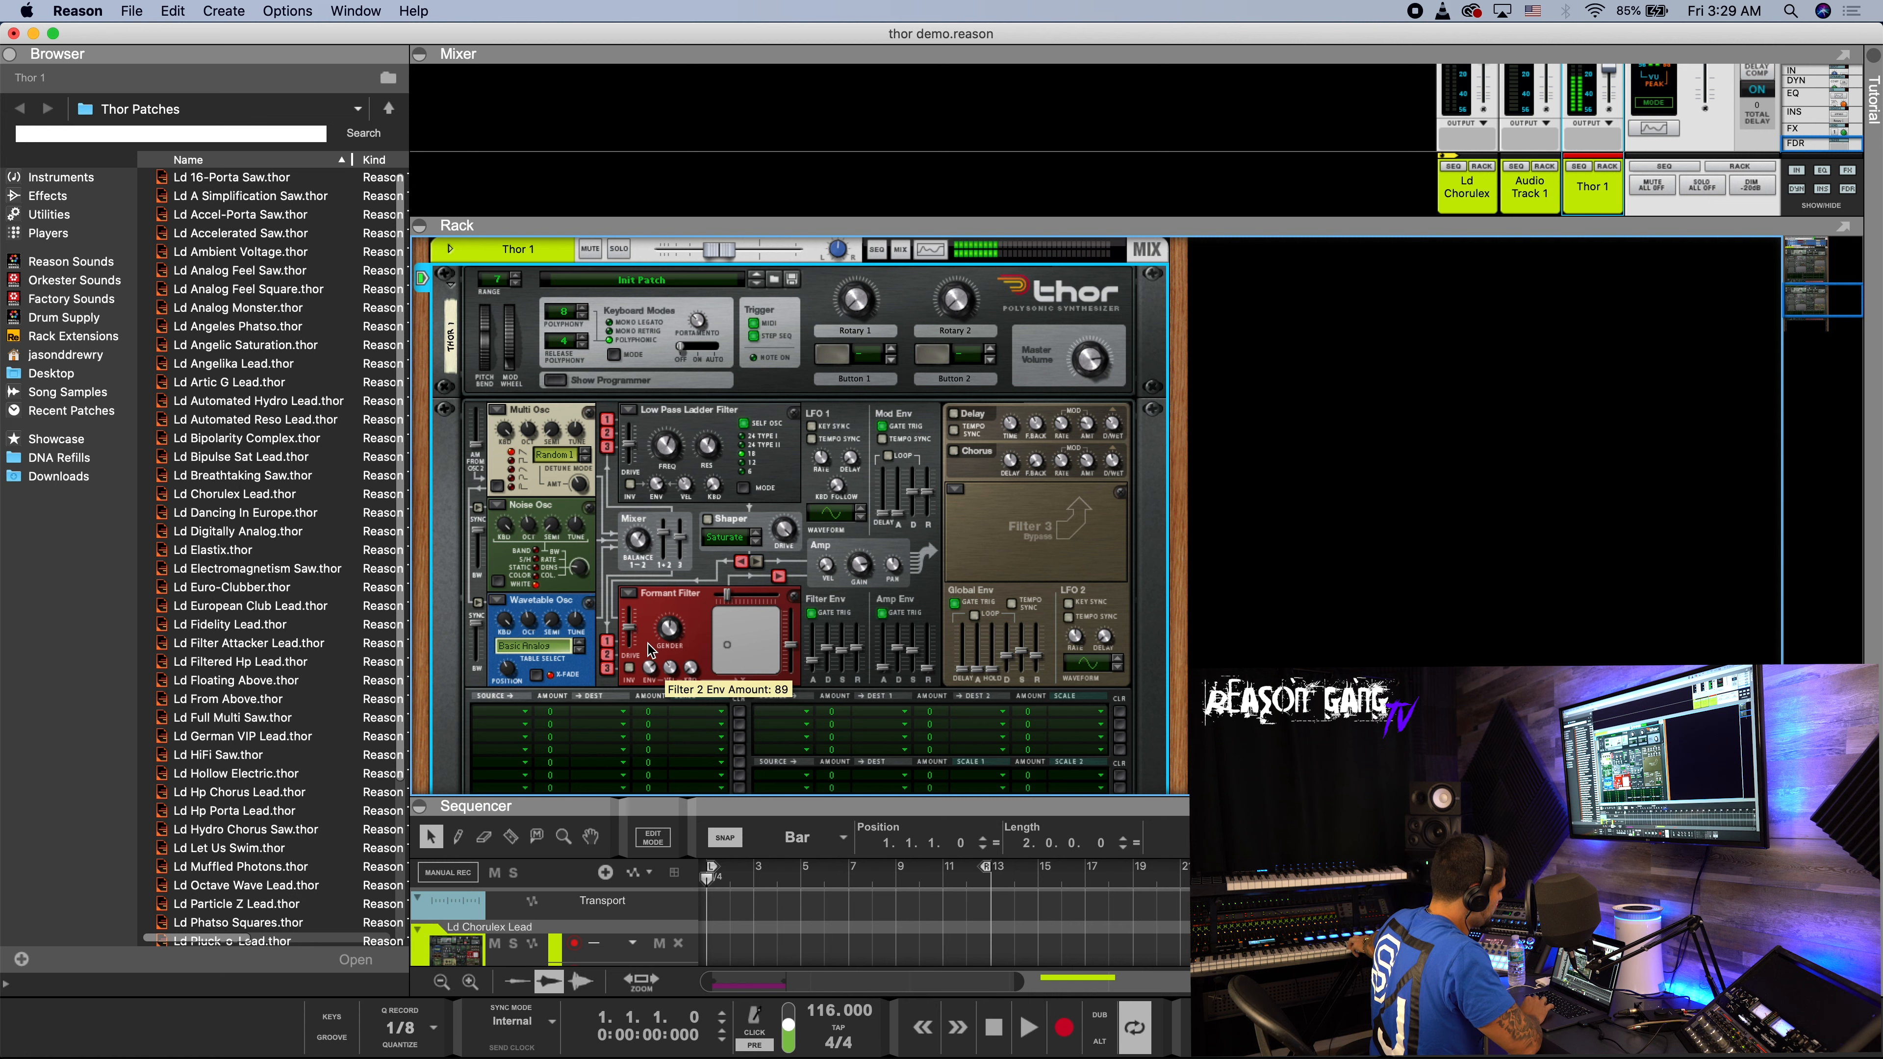
mouse_move(812, 661)
mouse_down()
mouse_move(824, 623)
mouse_move(823, 650)
mouse_up()
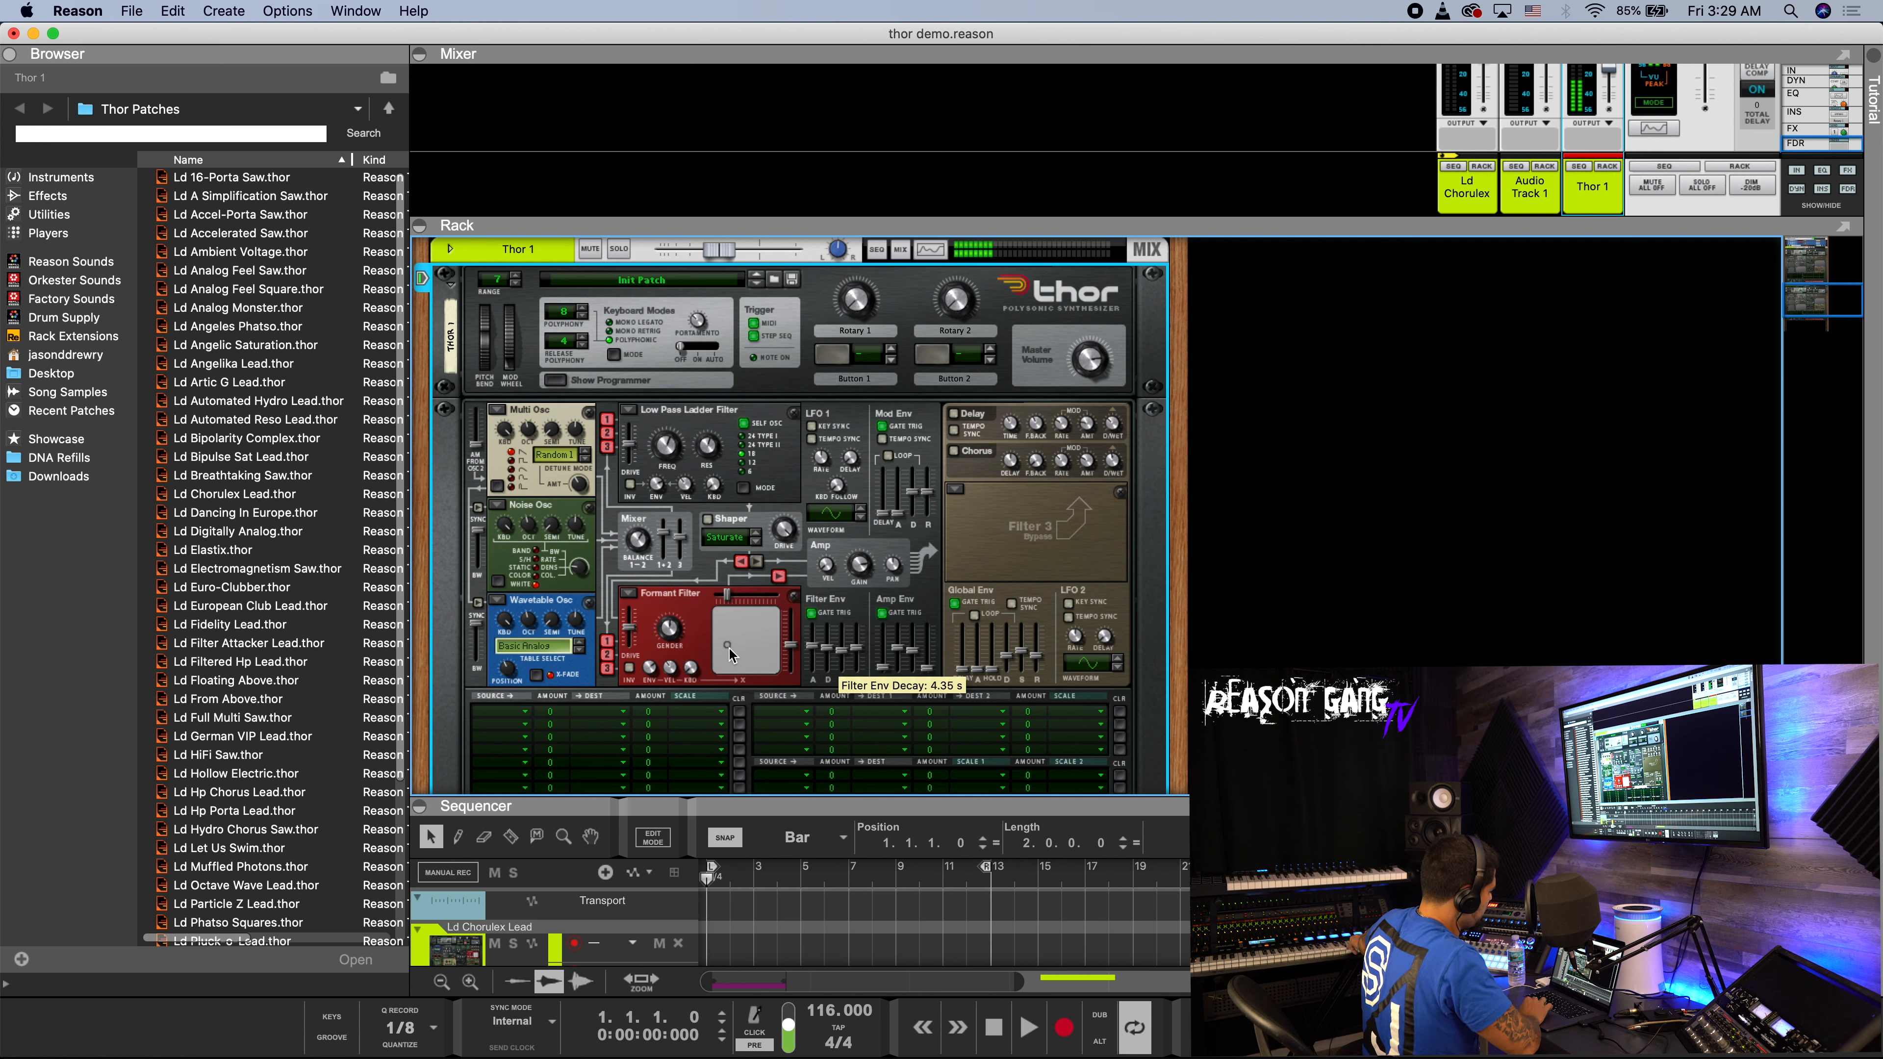
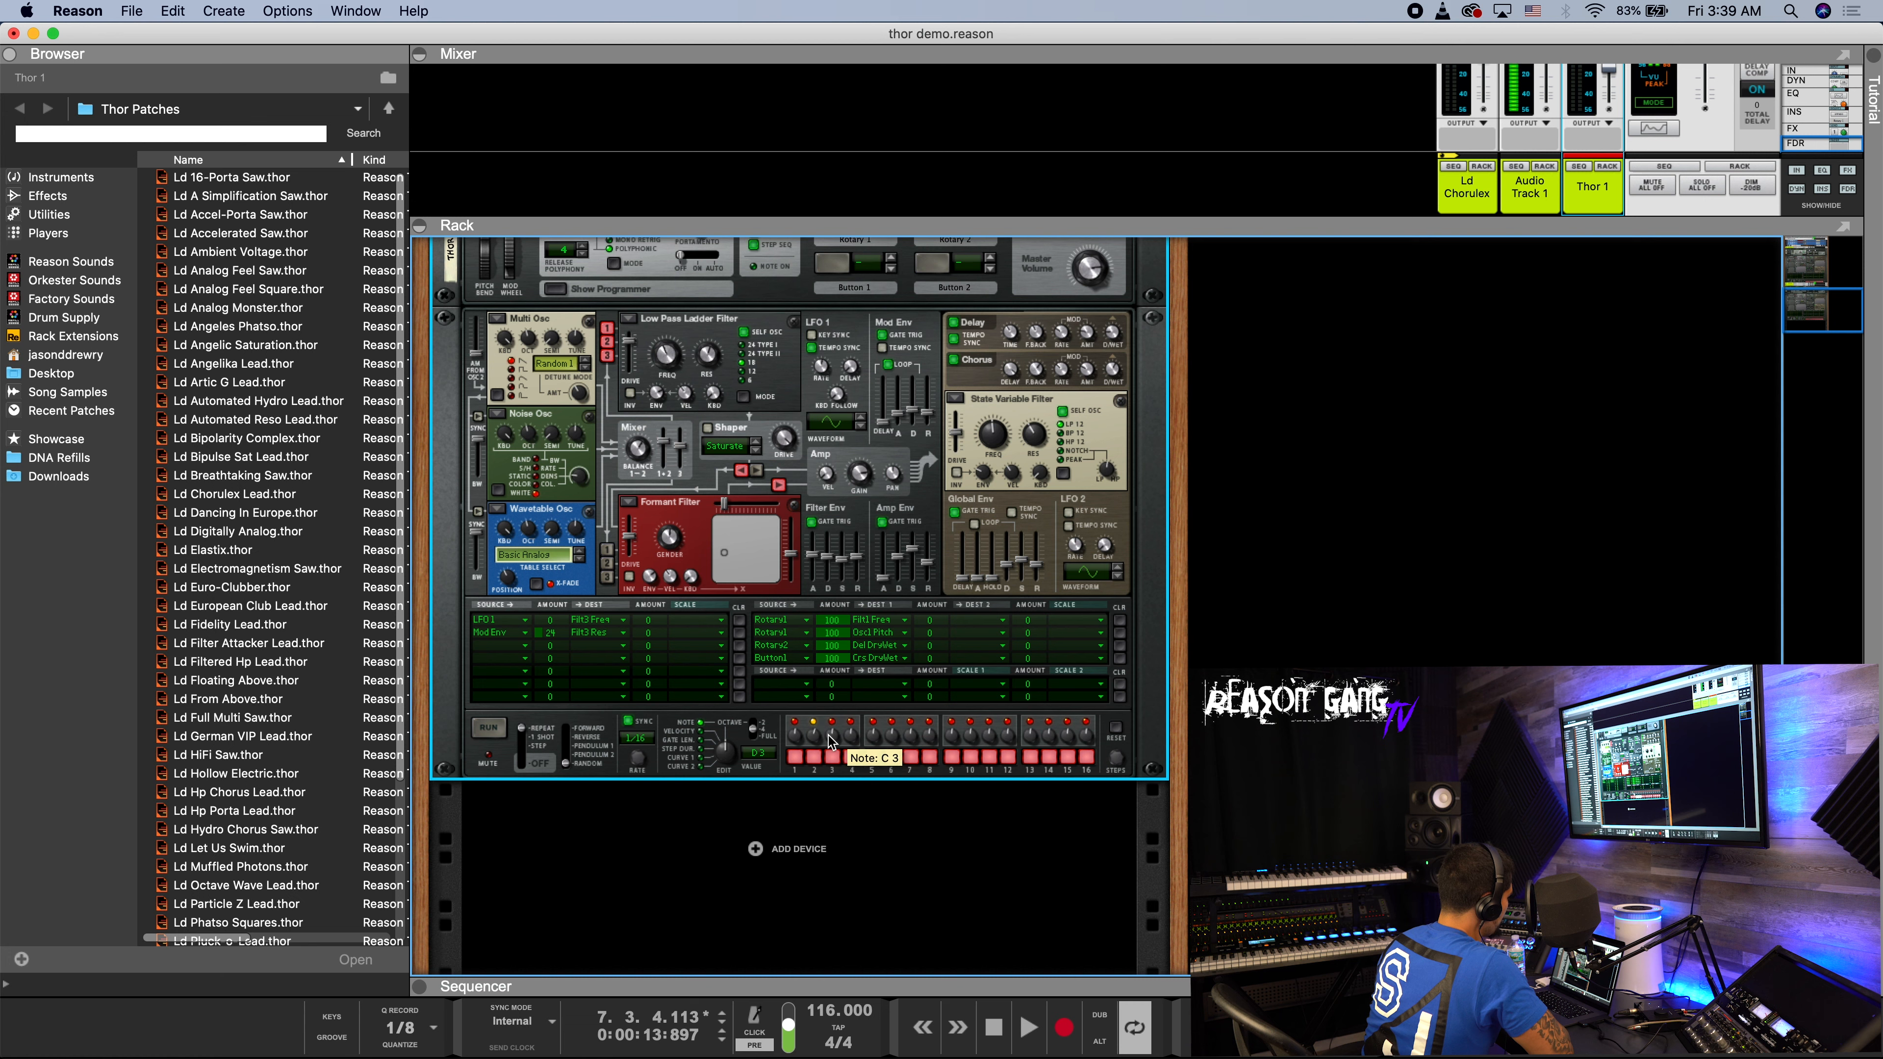
- Adjust the note of step 4 in the step sequencer and play the pattern briefly
drag(852, 734, 857, 727)
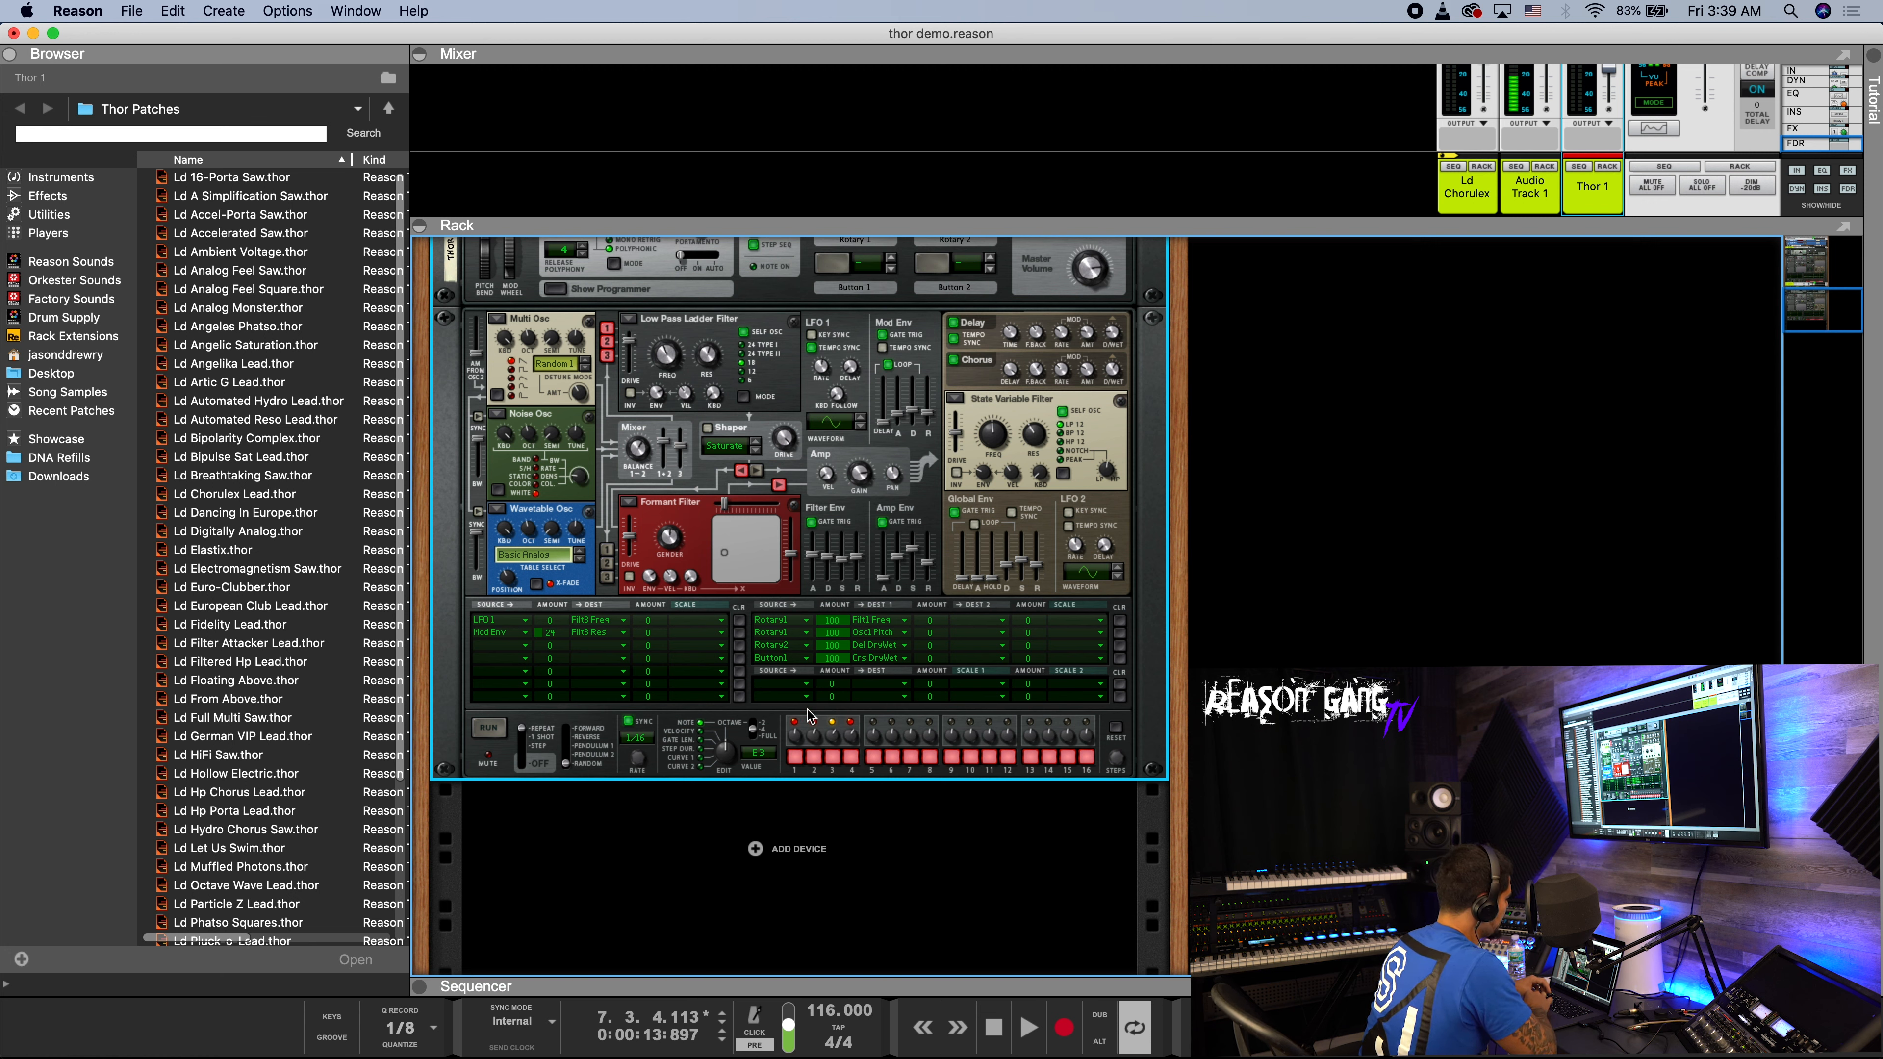
key(space)
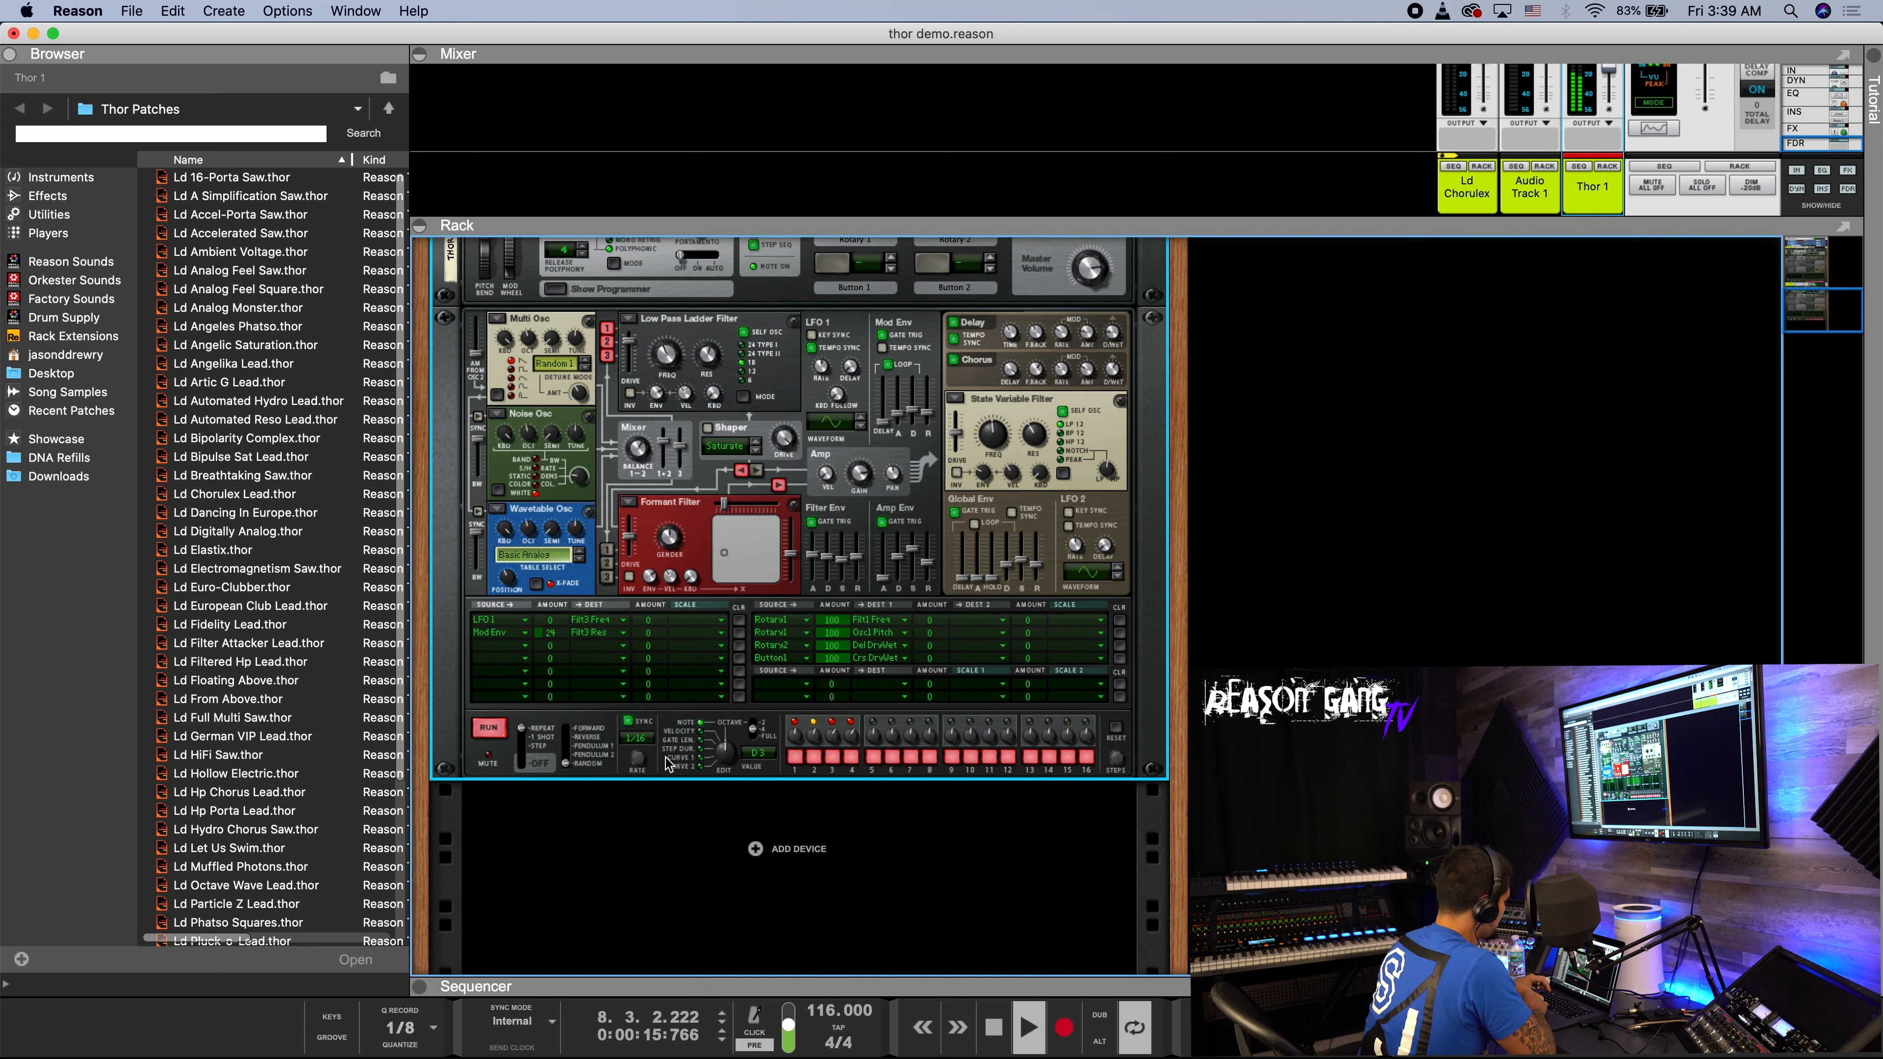
key(space)
- Run Thor's step sequencer on its own and set its rate to 1/8
click(504, 733)
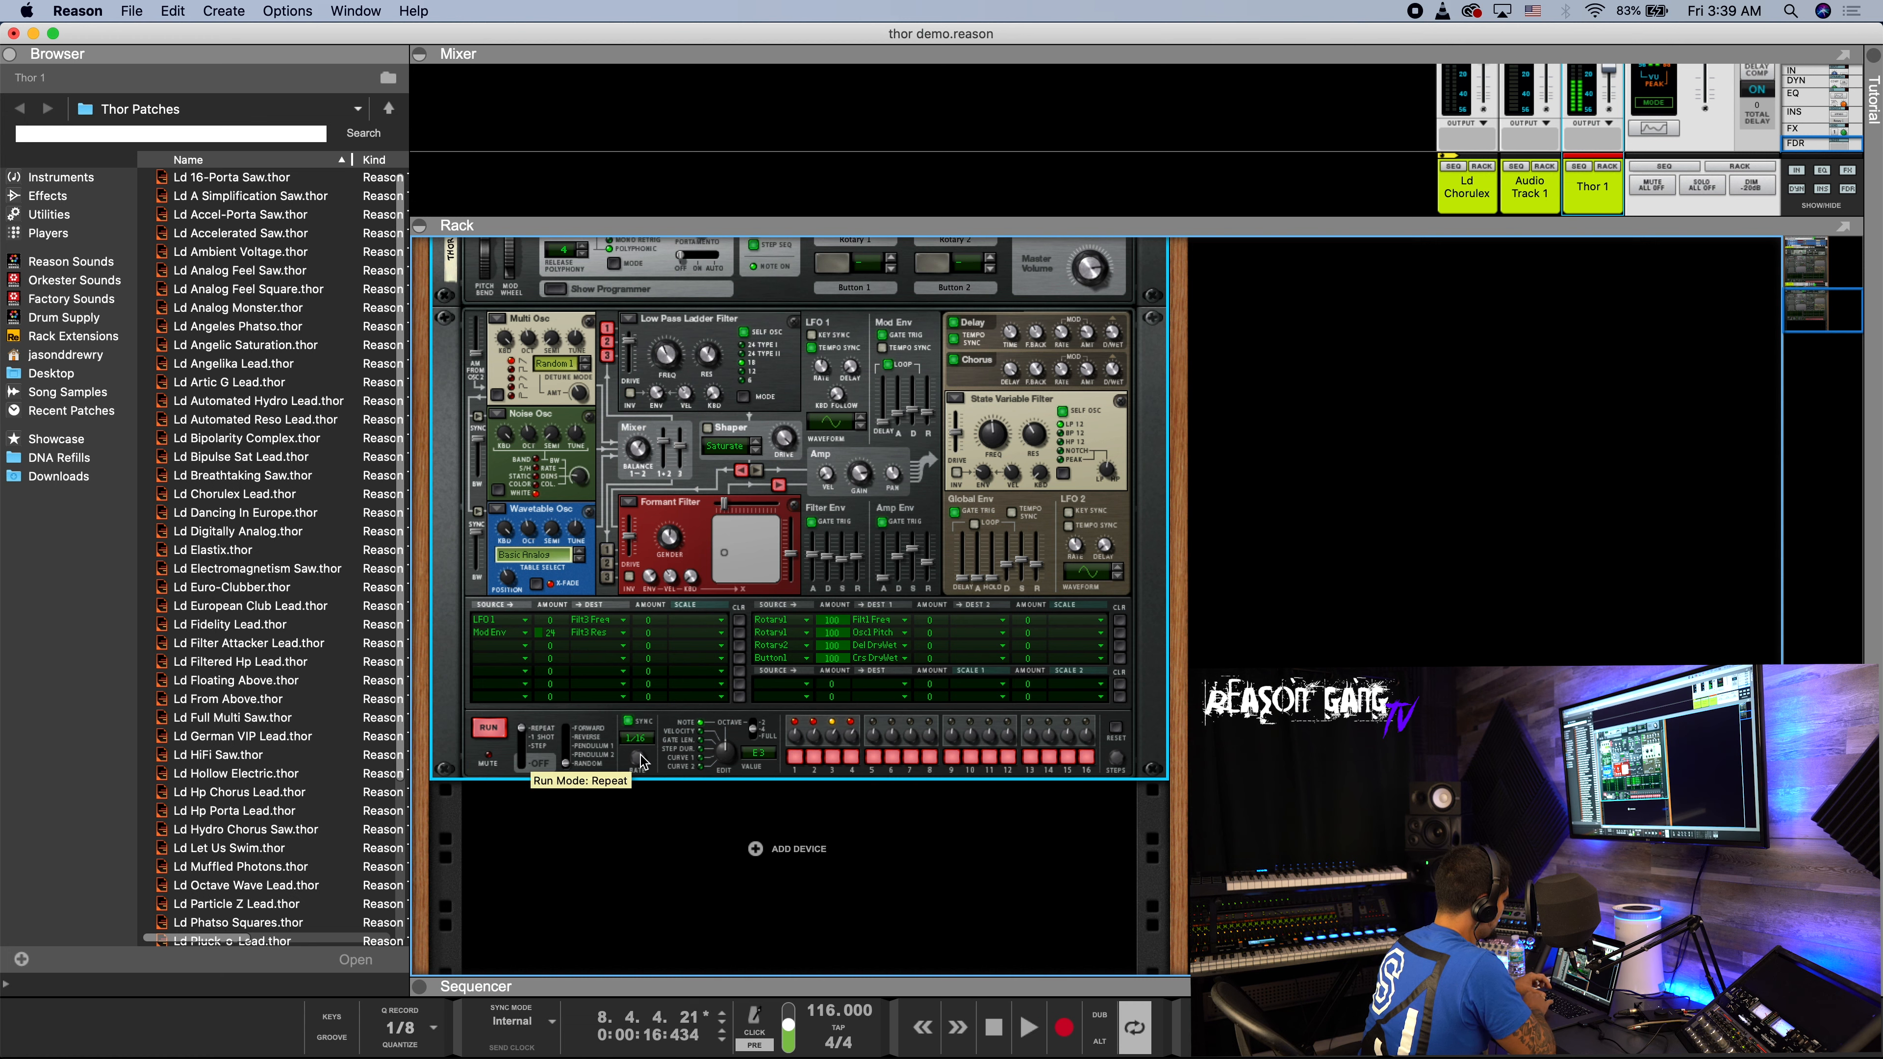
drag(640, 775, 641, 792)
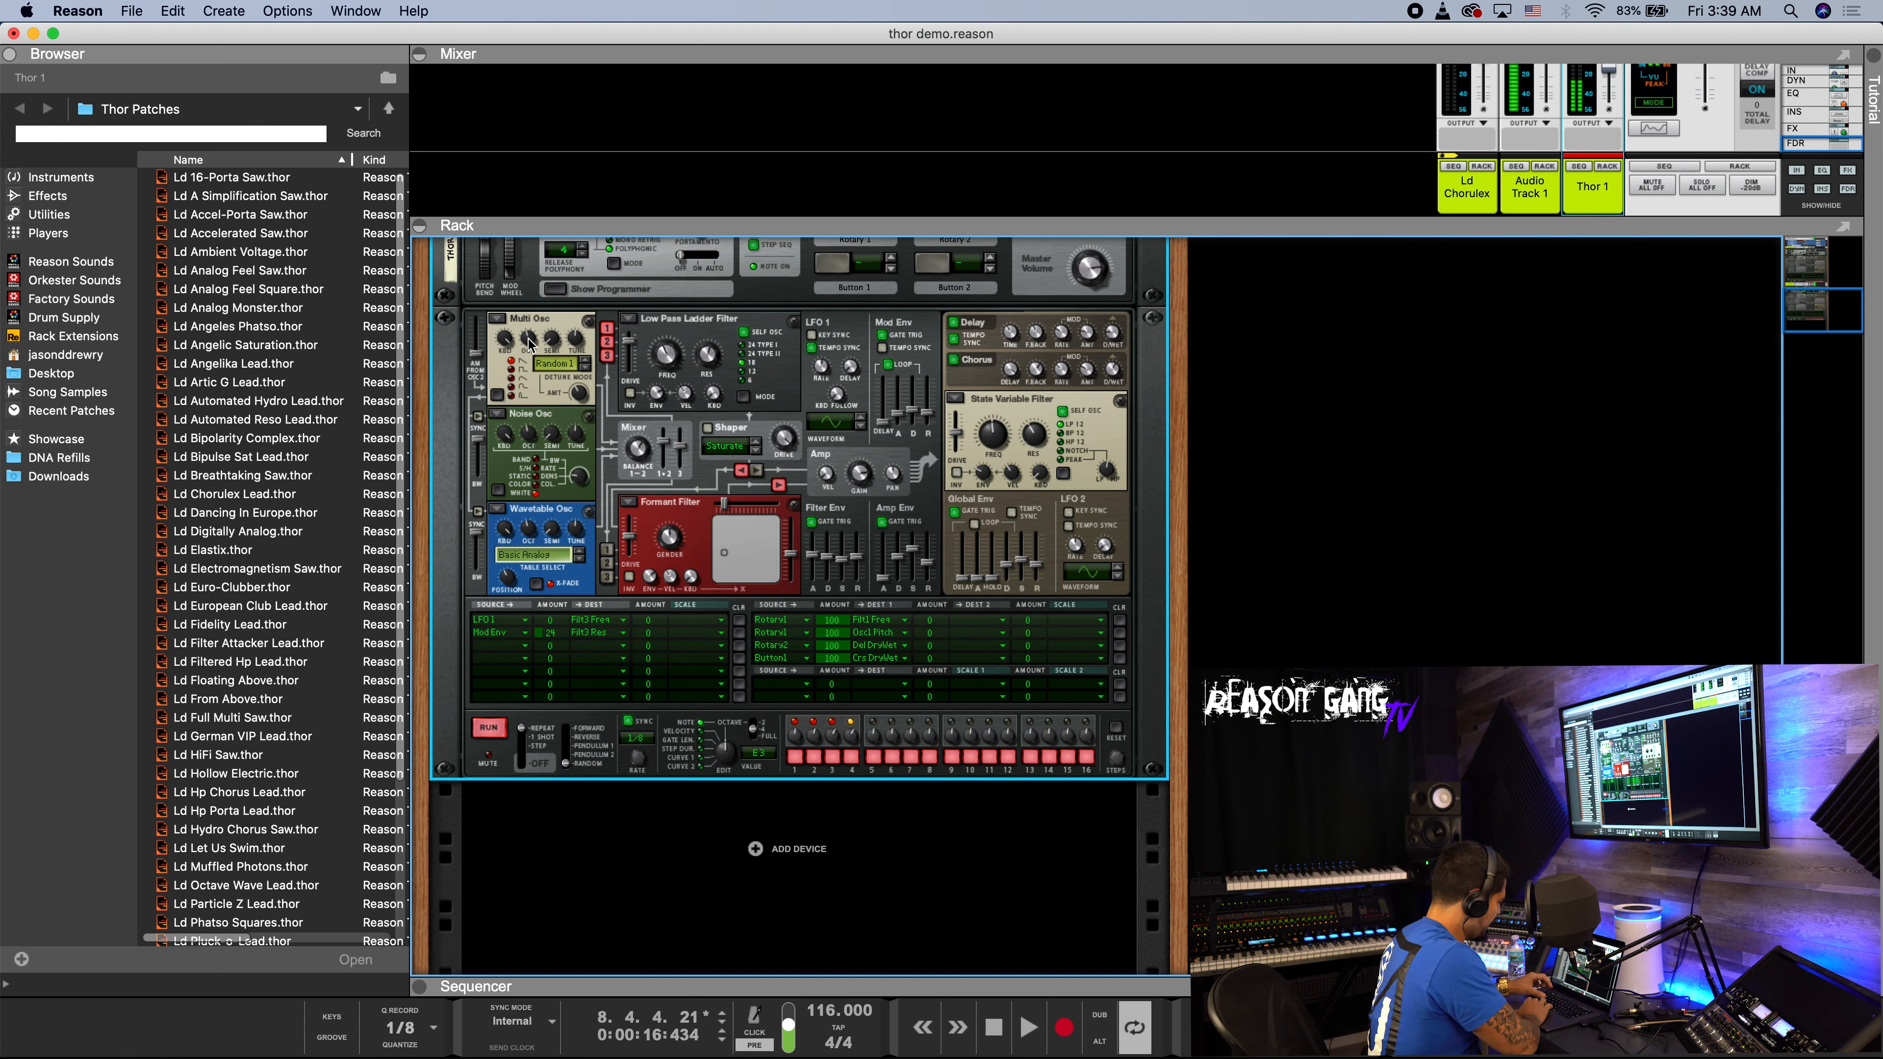
- Set filter 2 to Bypass and start and stop playback of the sequence
mouse_move(529, 341)
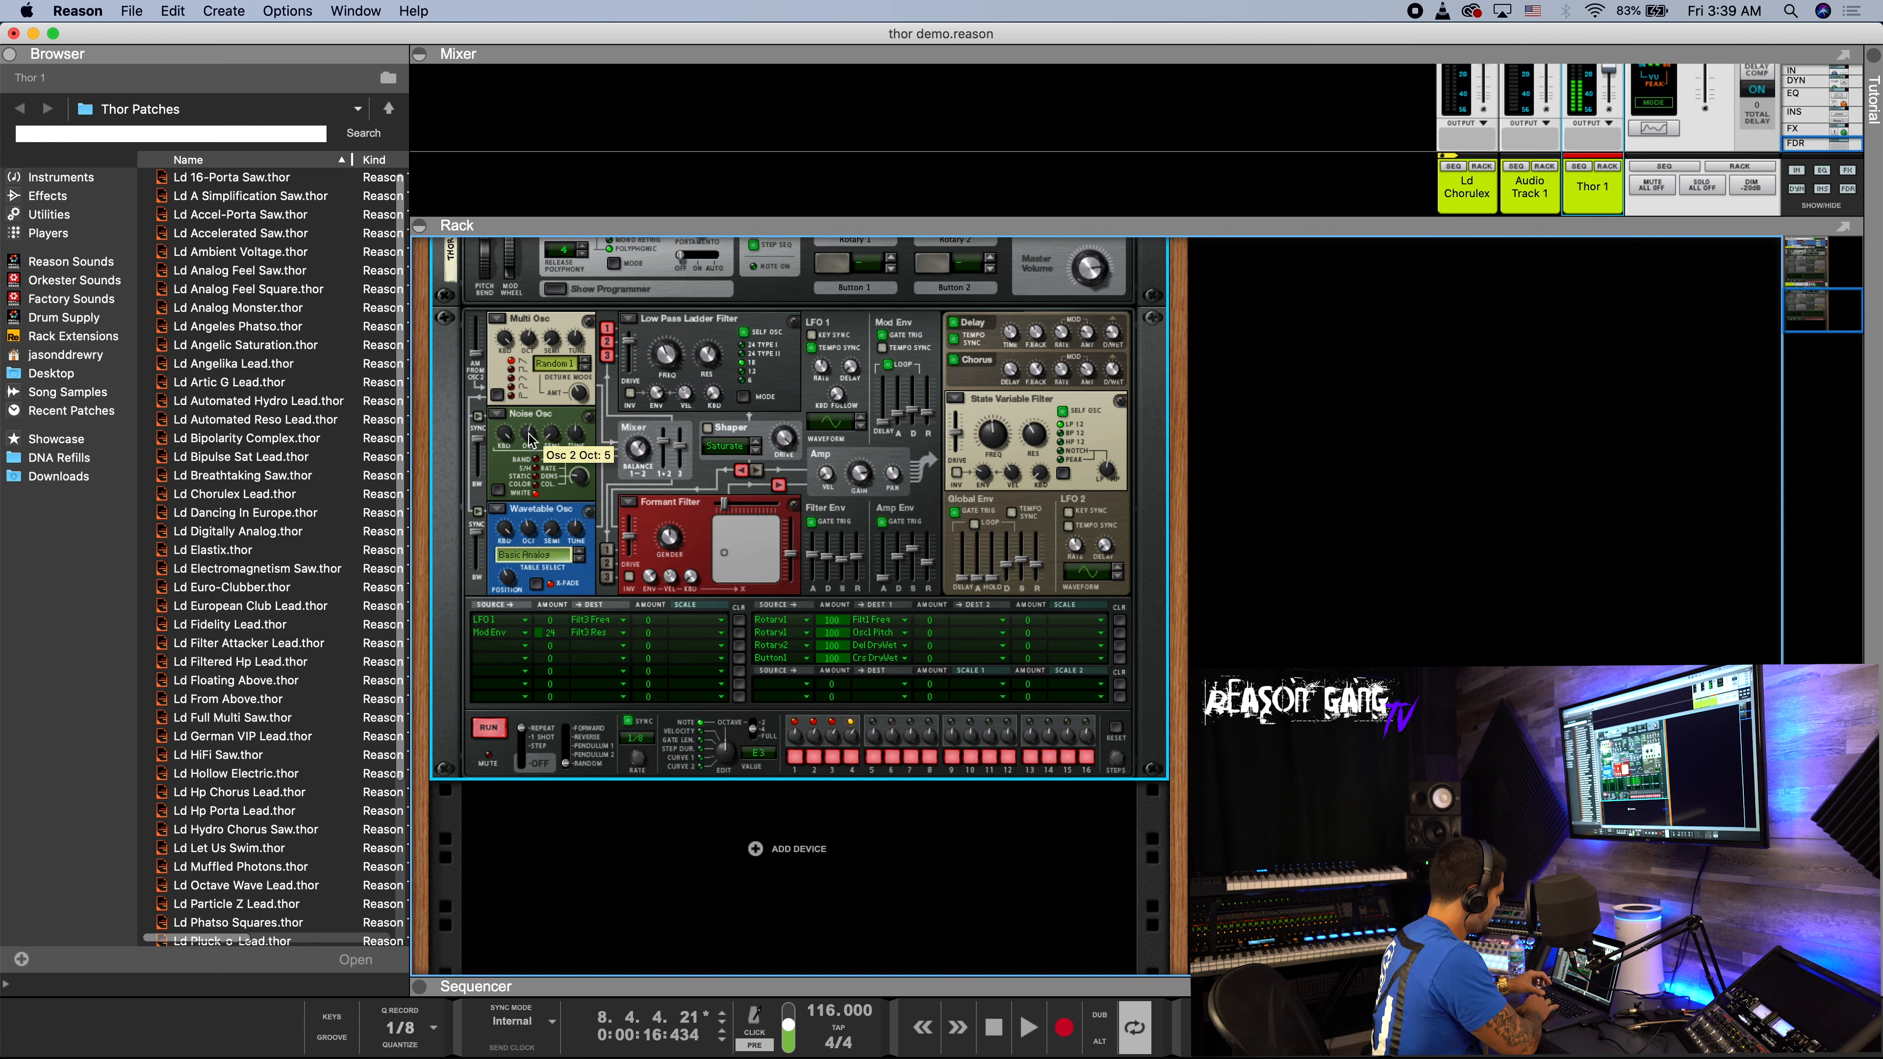
mouse_move(531, 540)
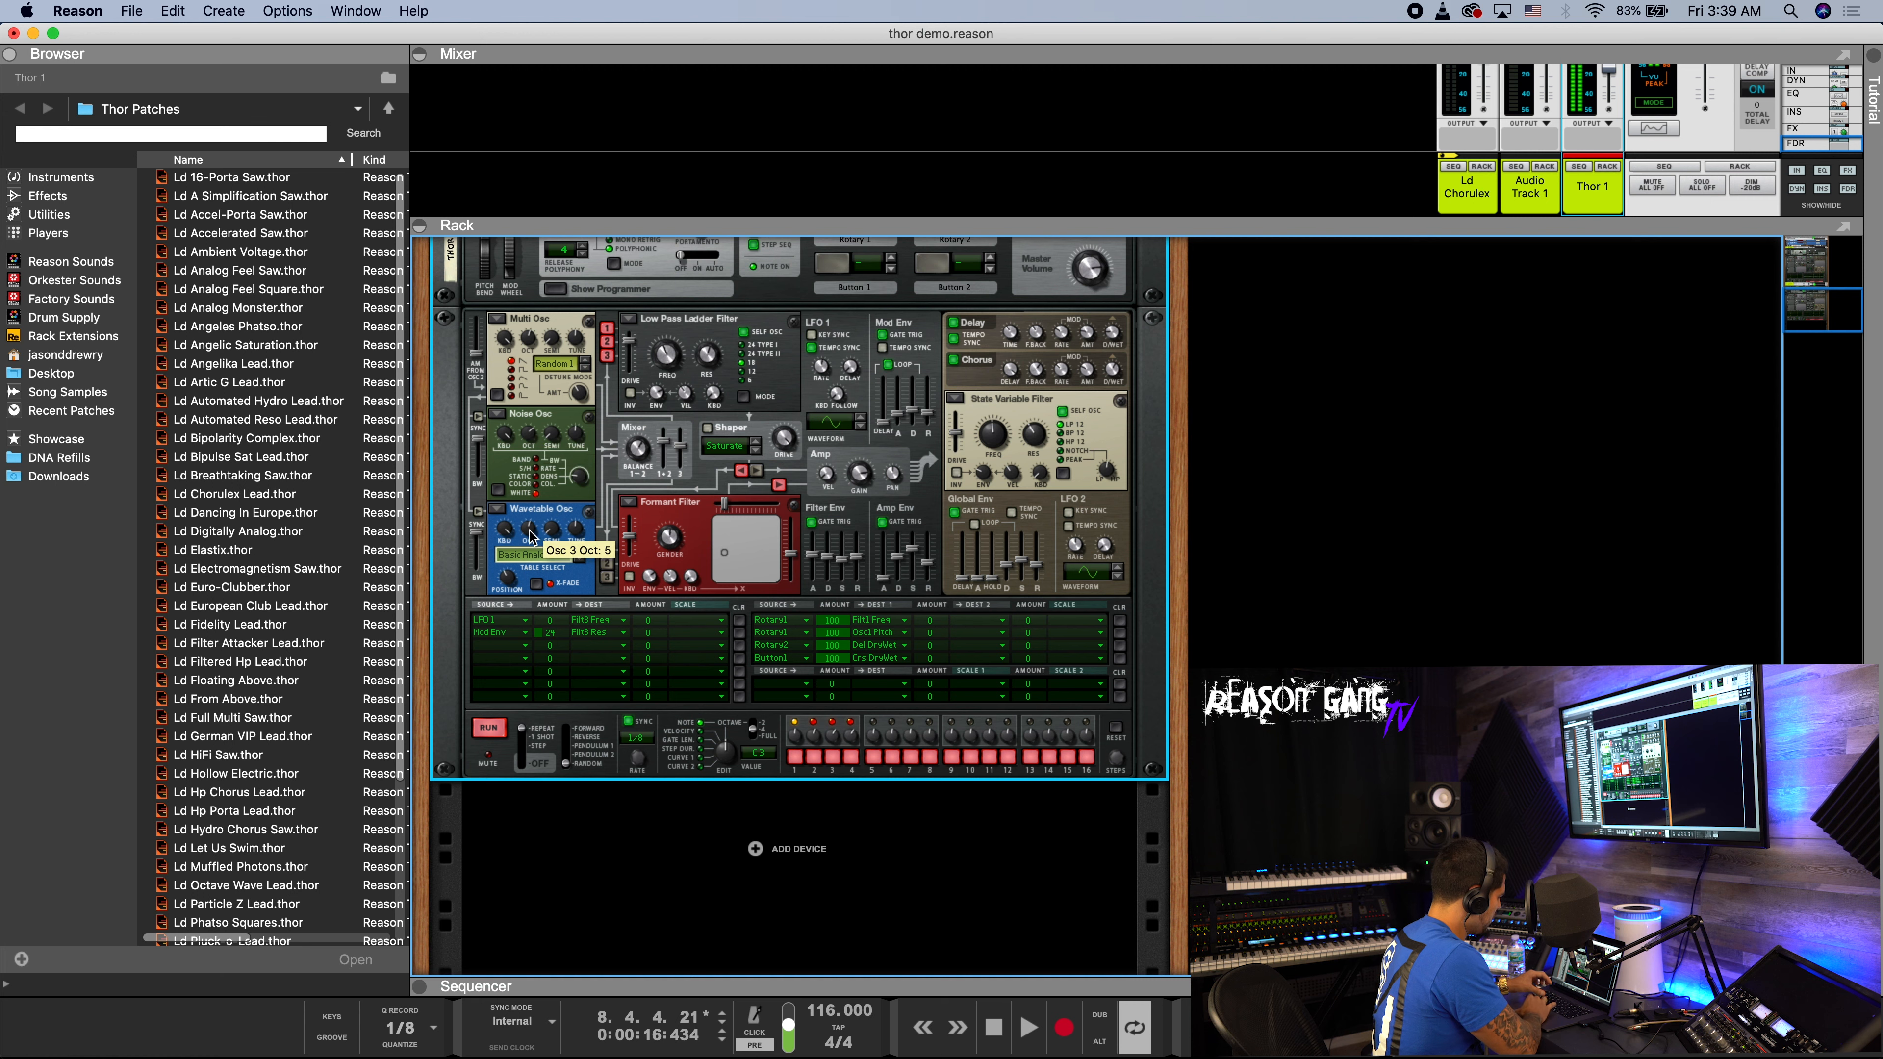
click(625, 506)
click(675, 443)
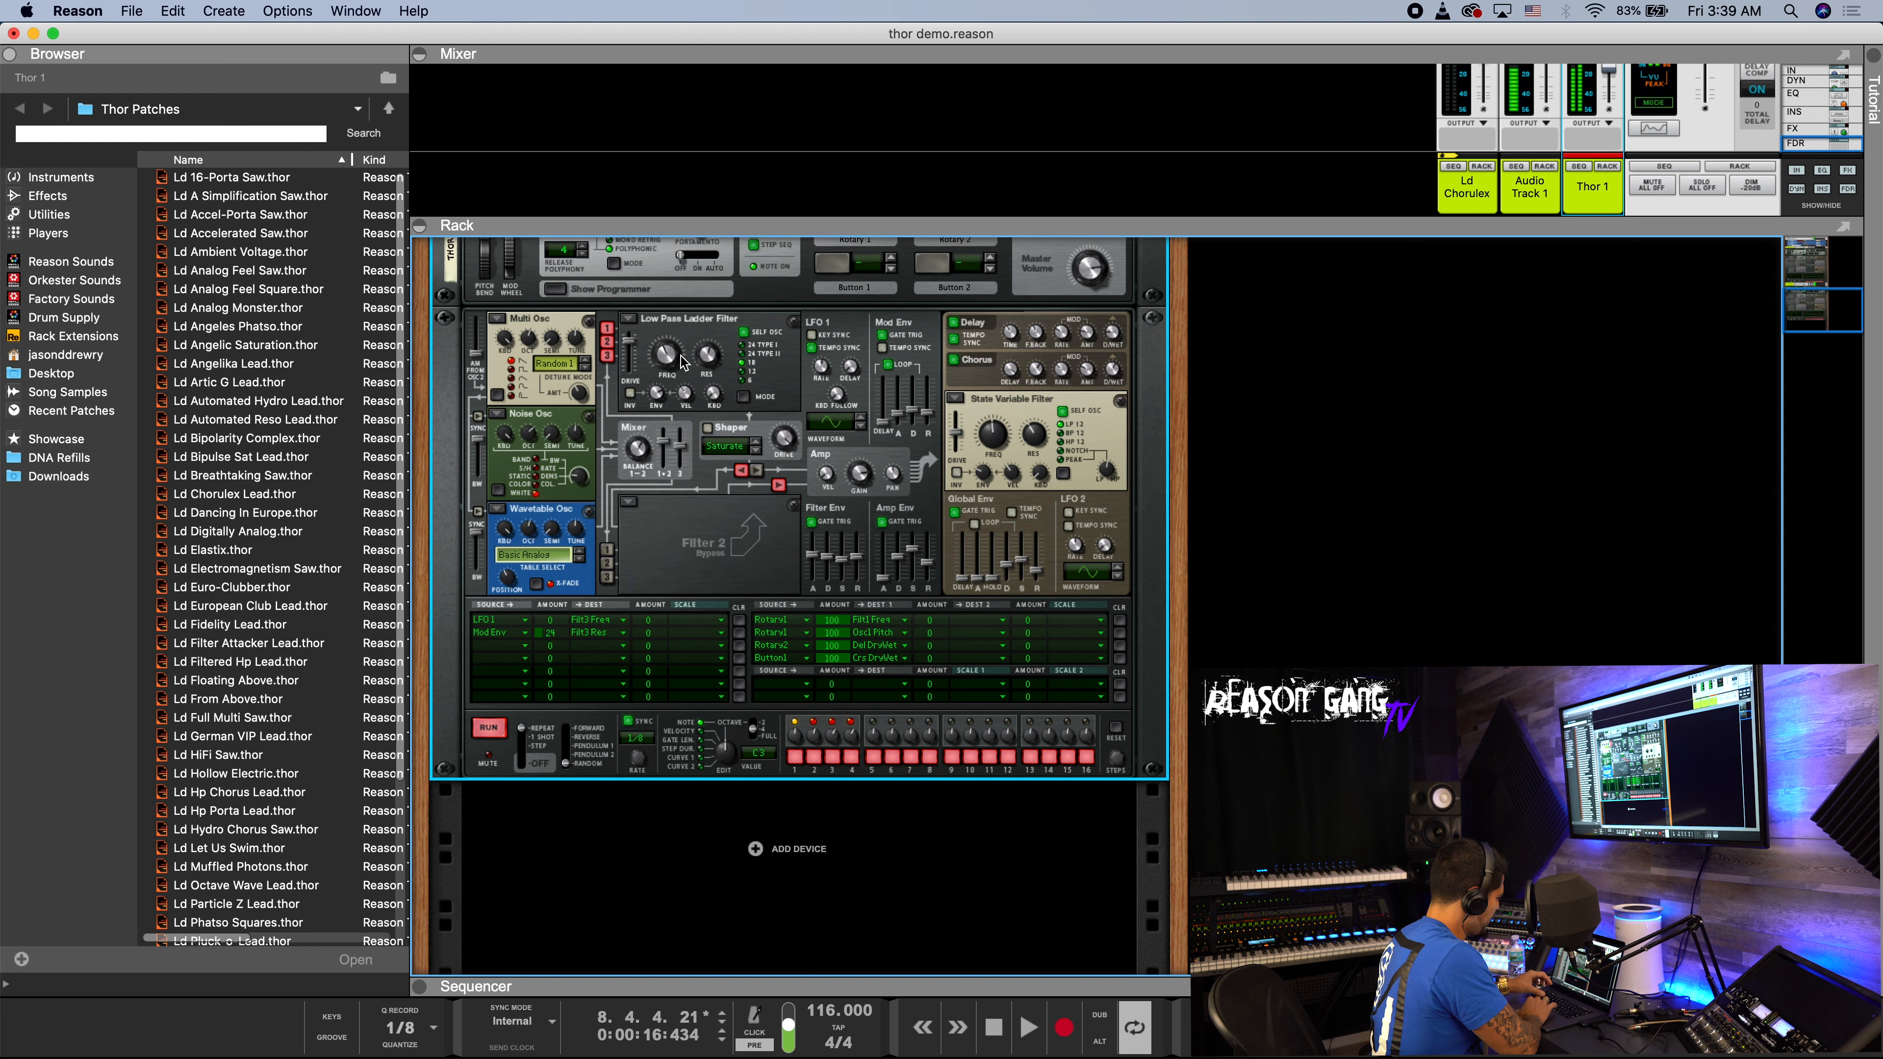
mouse_move(680, 354)
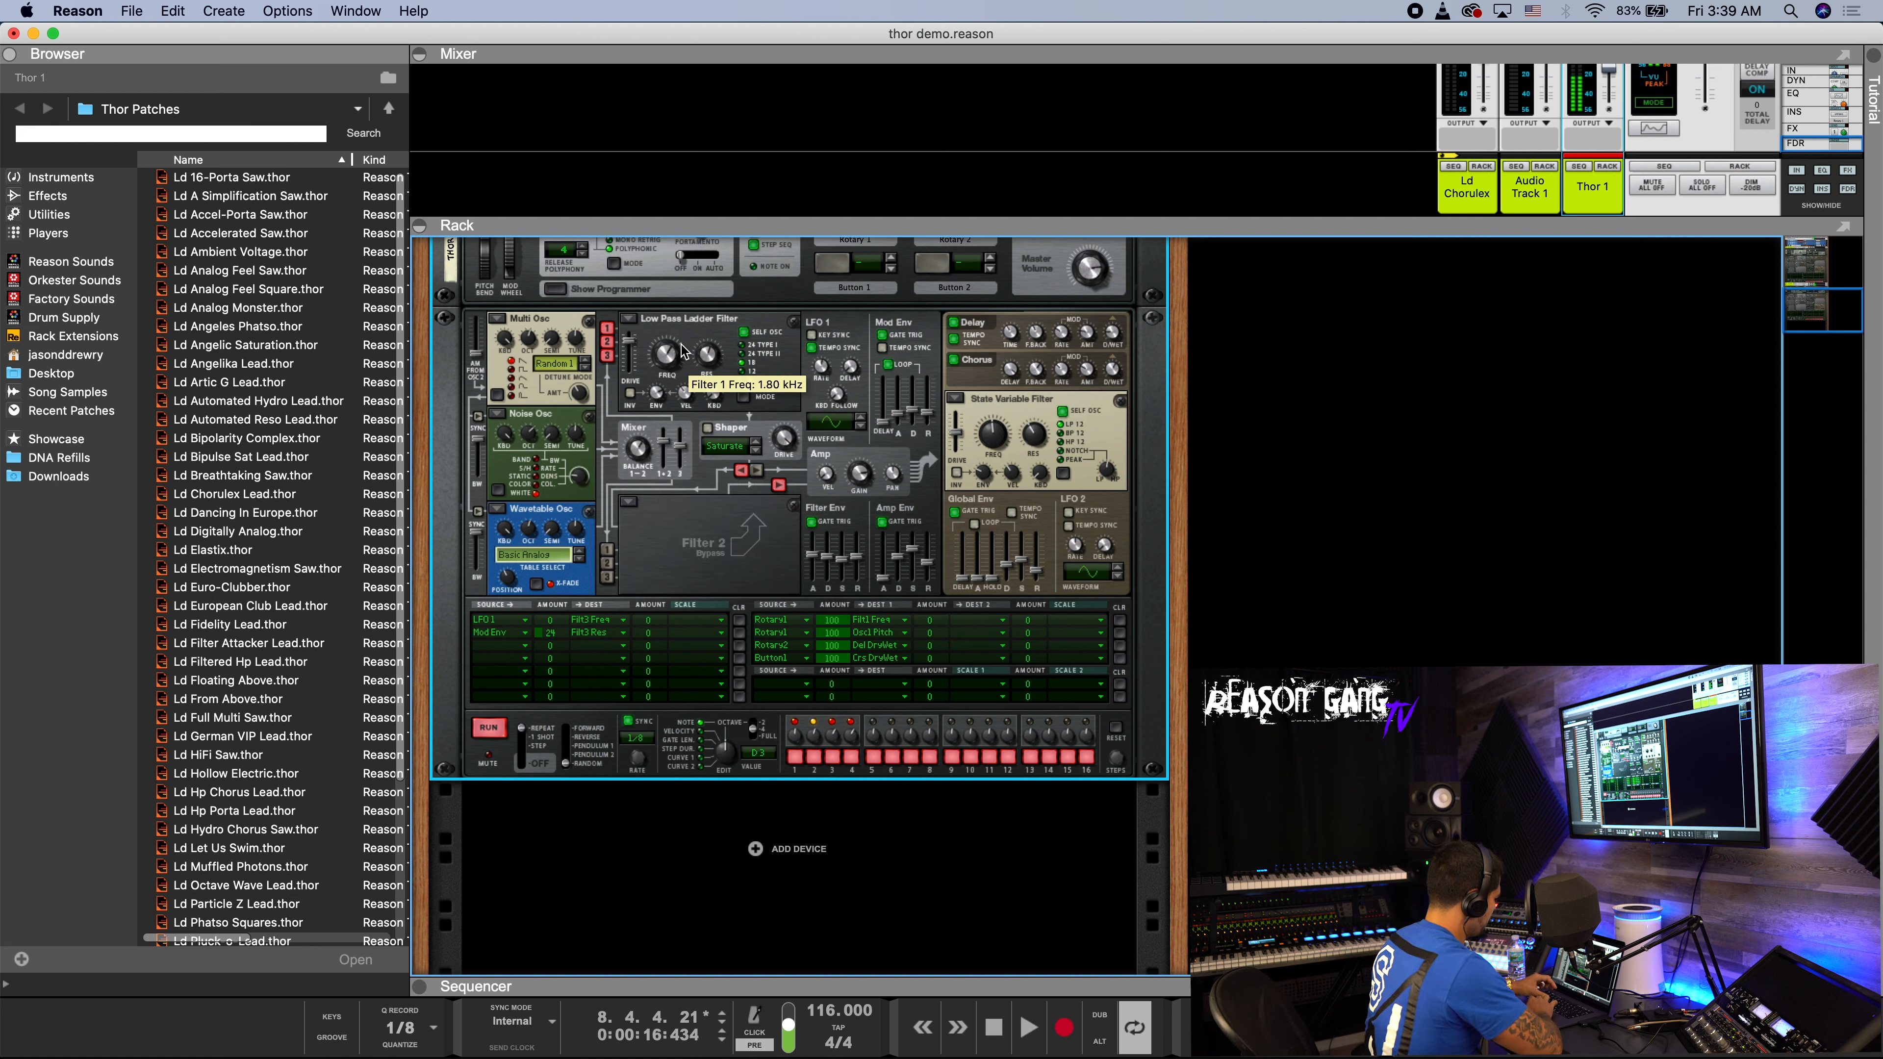
mouse_move(849, 743)
key(space)
key(space)
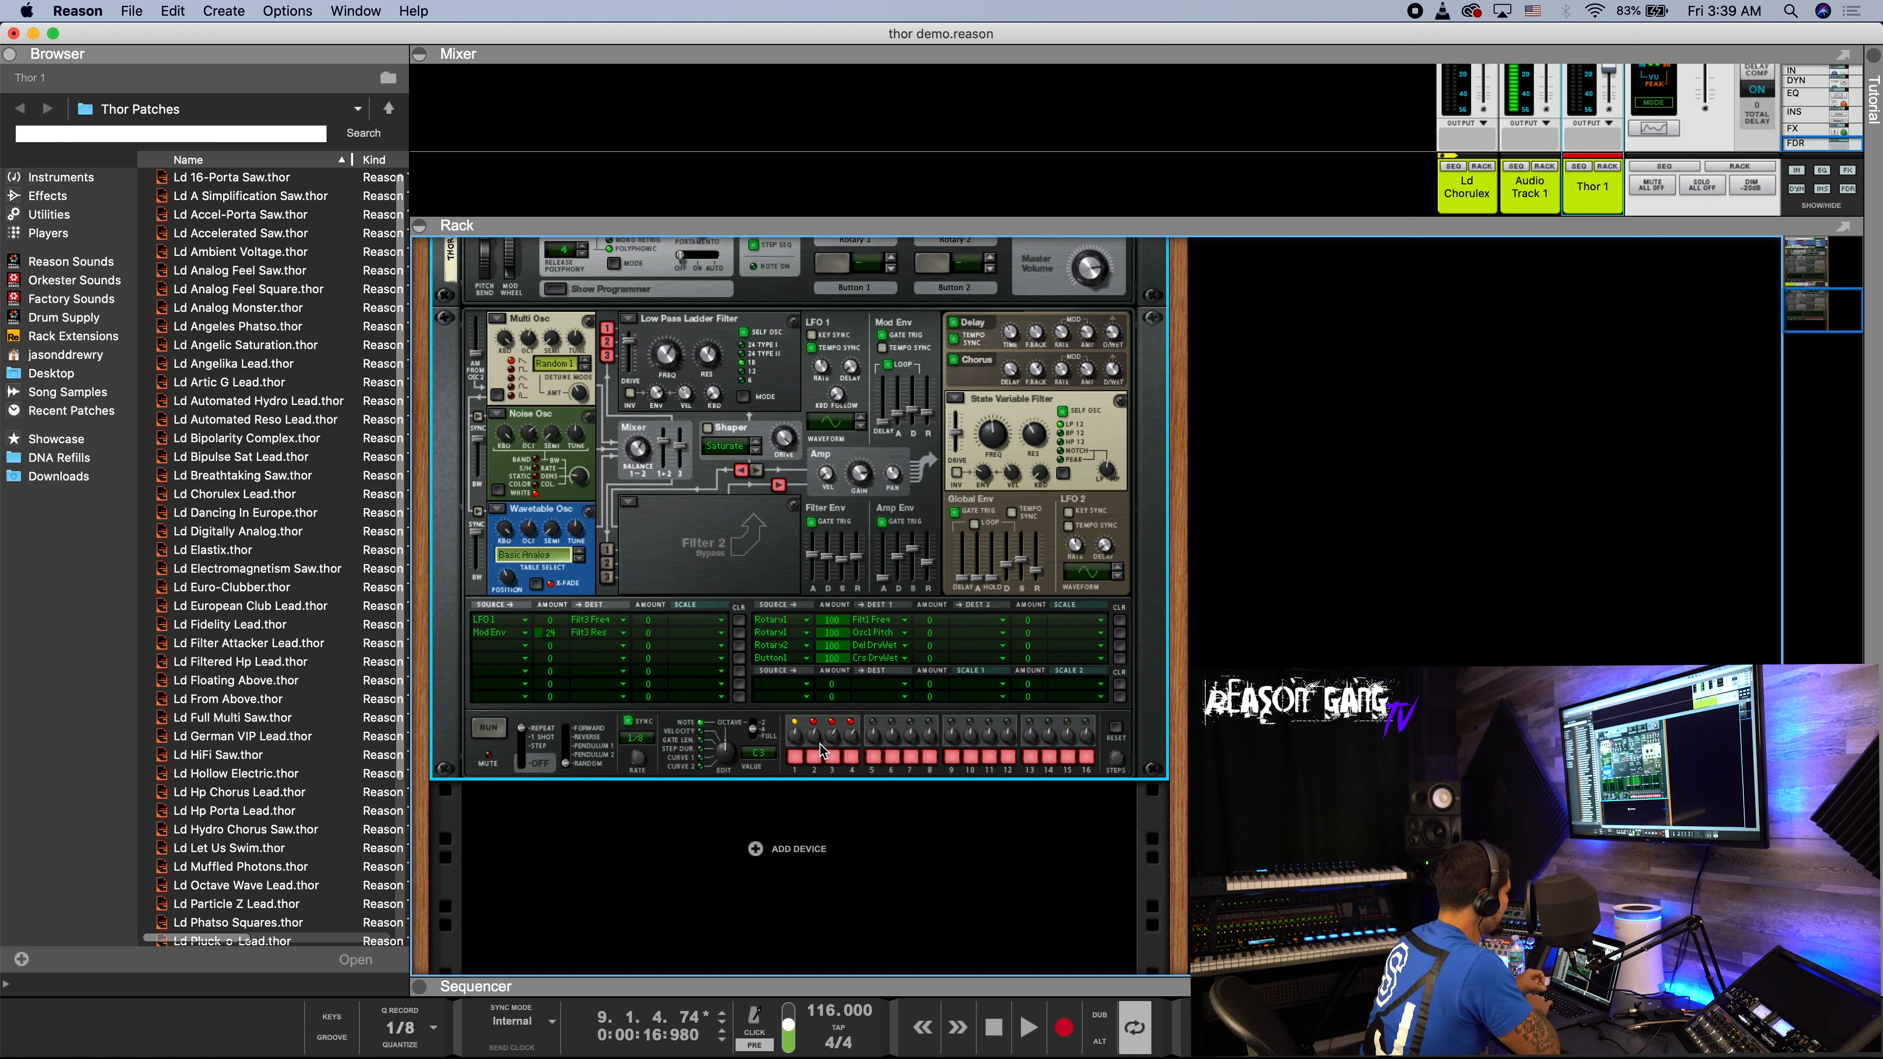
- Switch the step sequencer to editing velocity, set step 3's velocity to 127 and play the pattern
drag(851, 748, 851, 746)
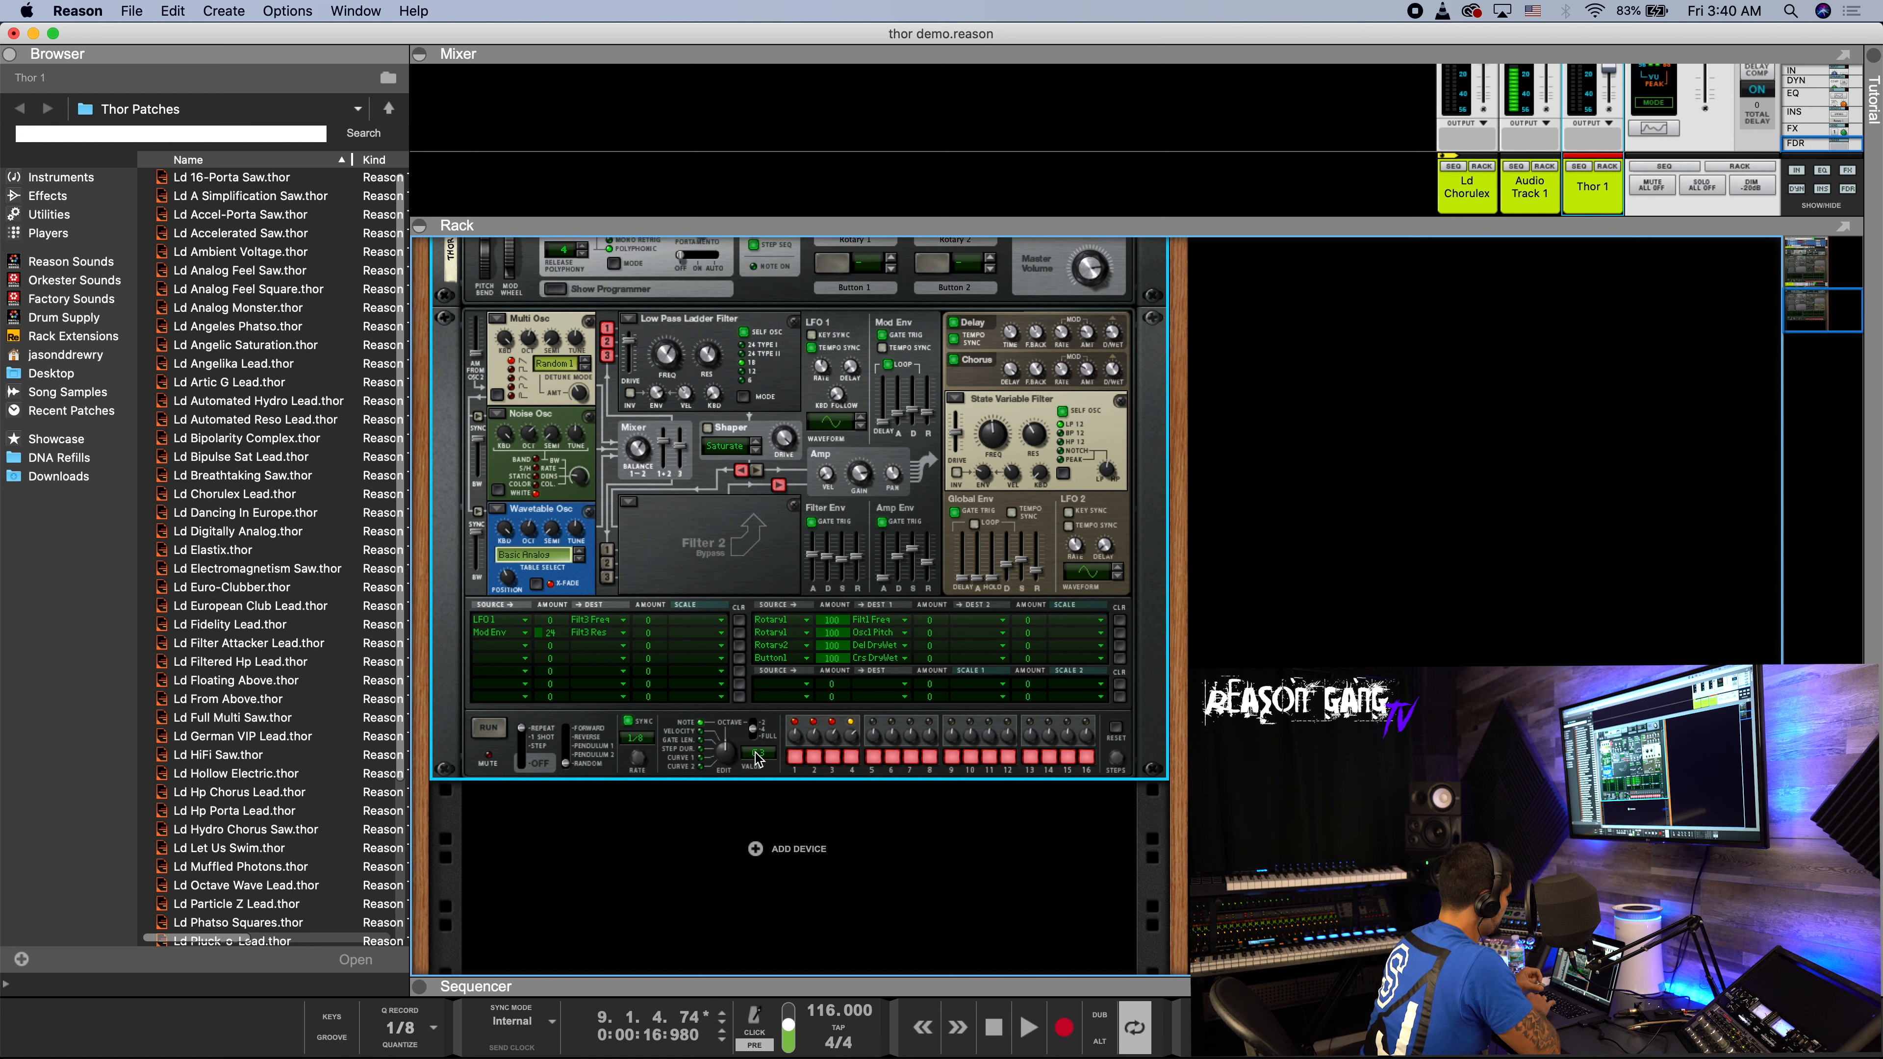
click(794, 746)
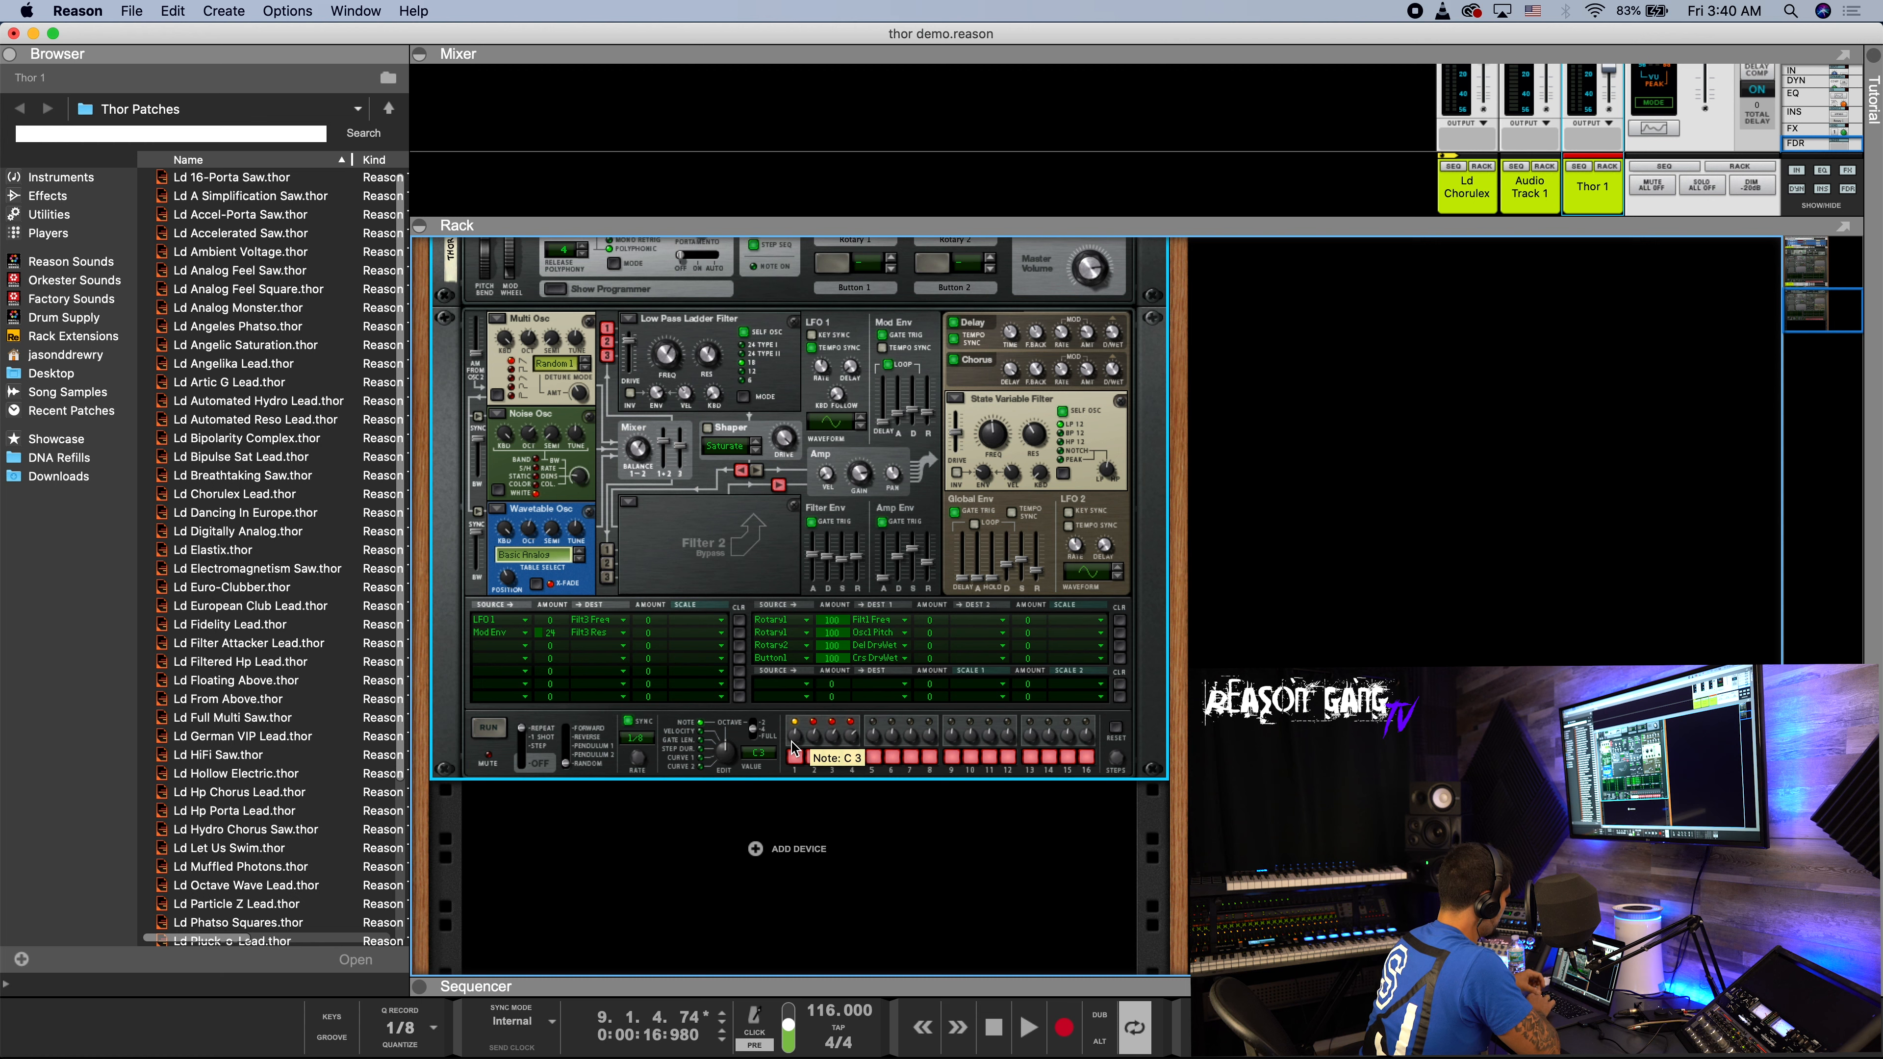
drag(728, 758, 815, 911)
drag(832, 736, 830, 752)
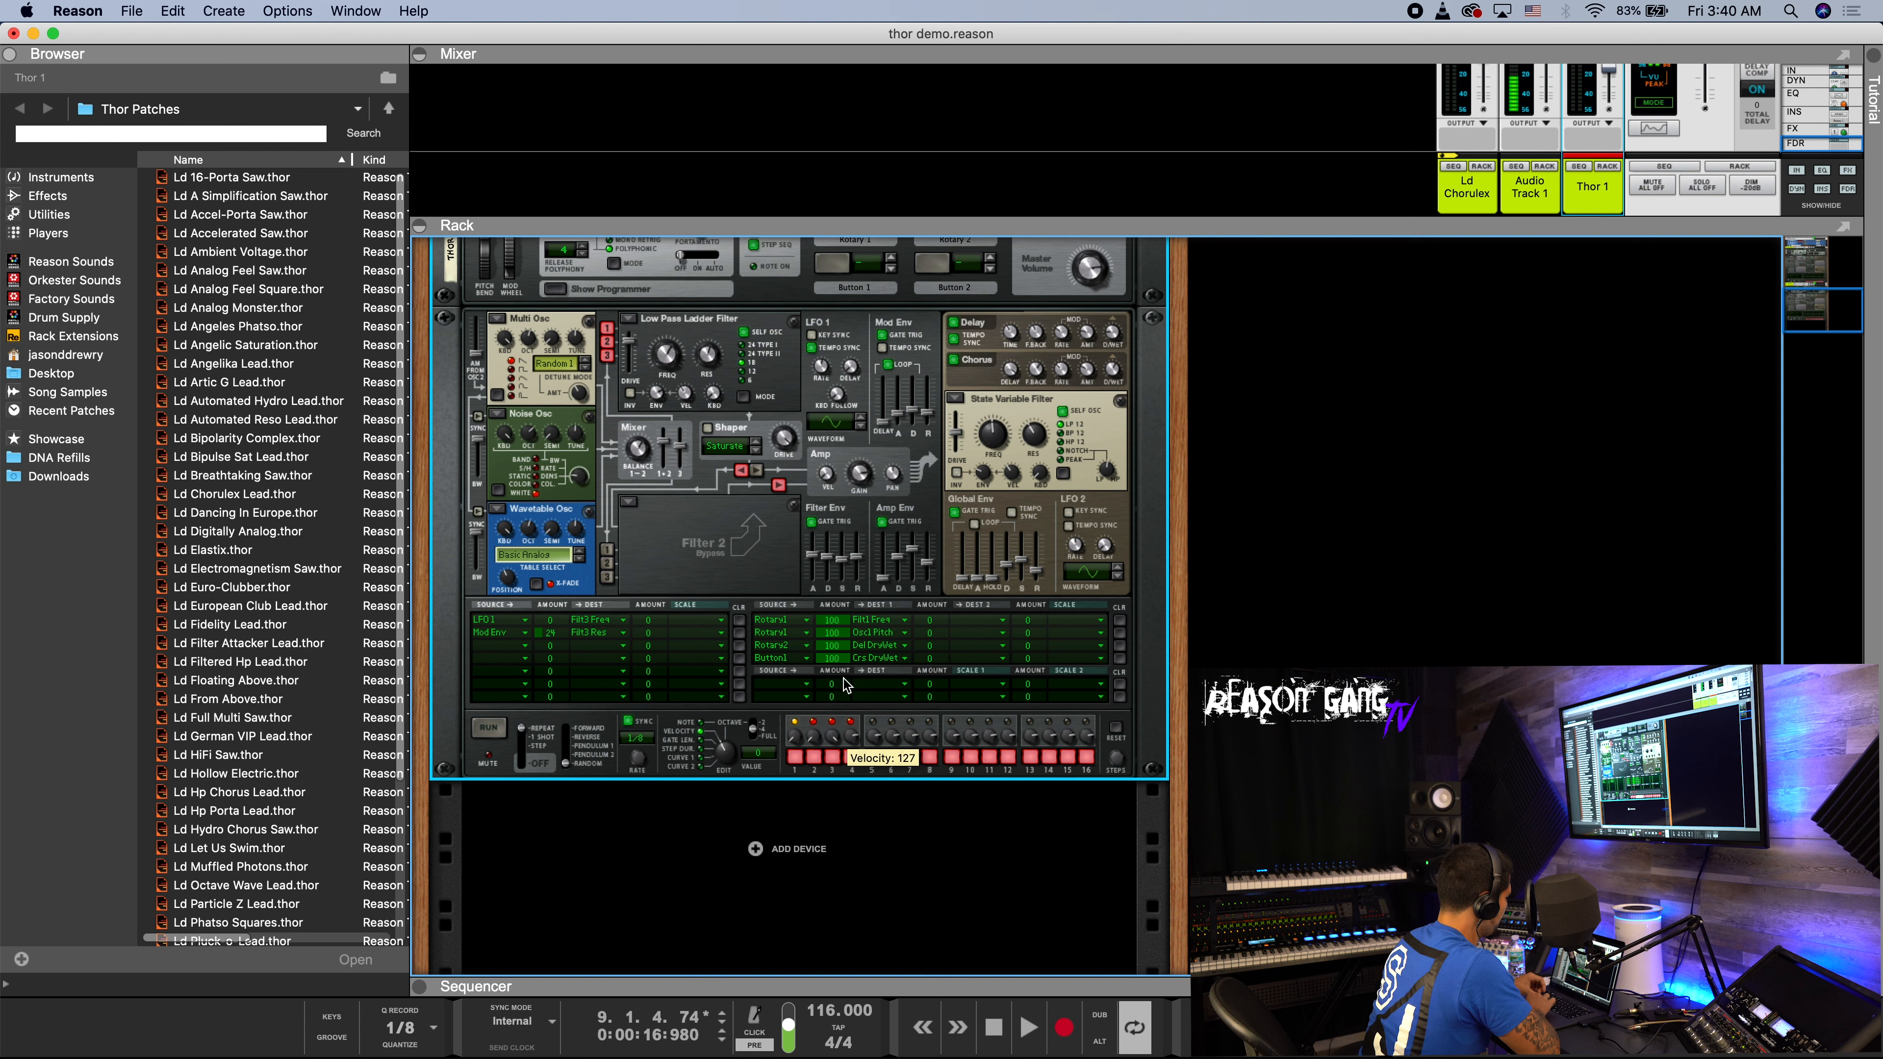
key(space)
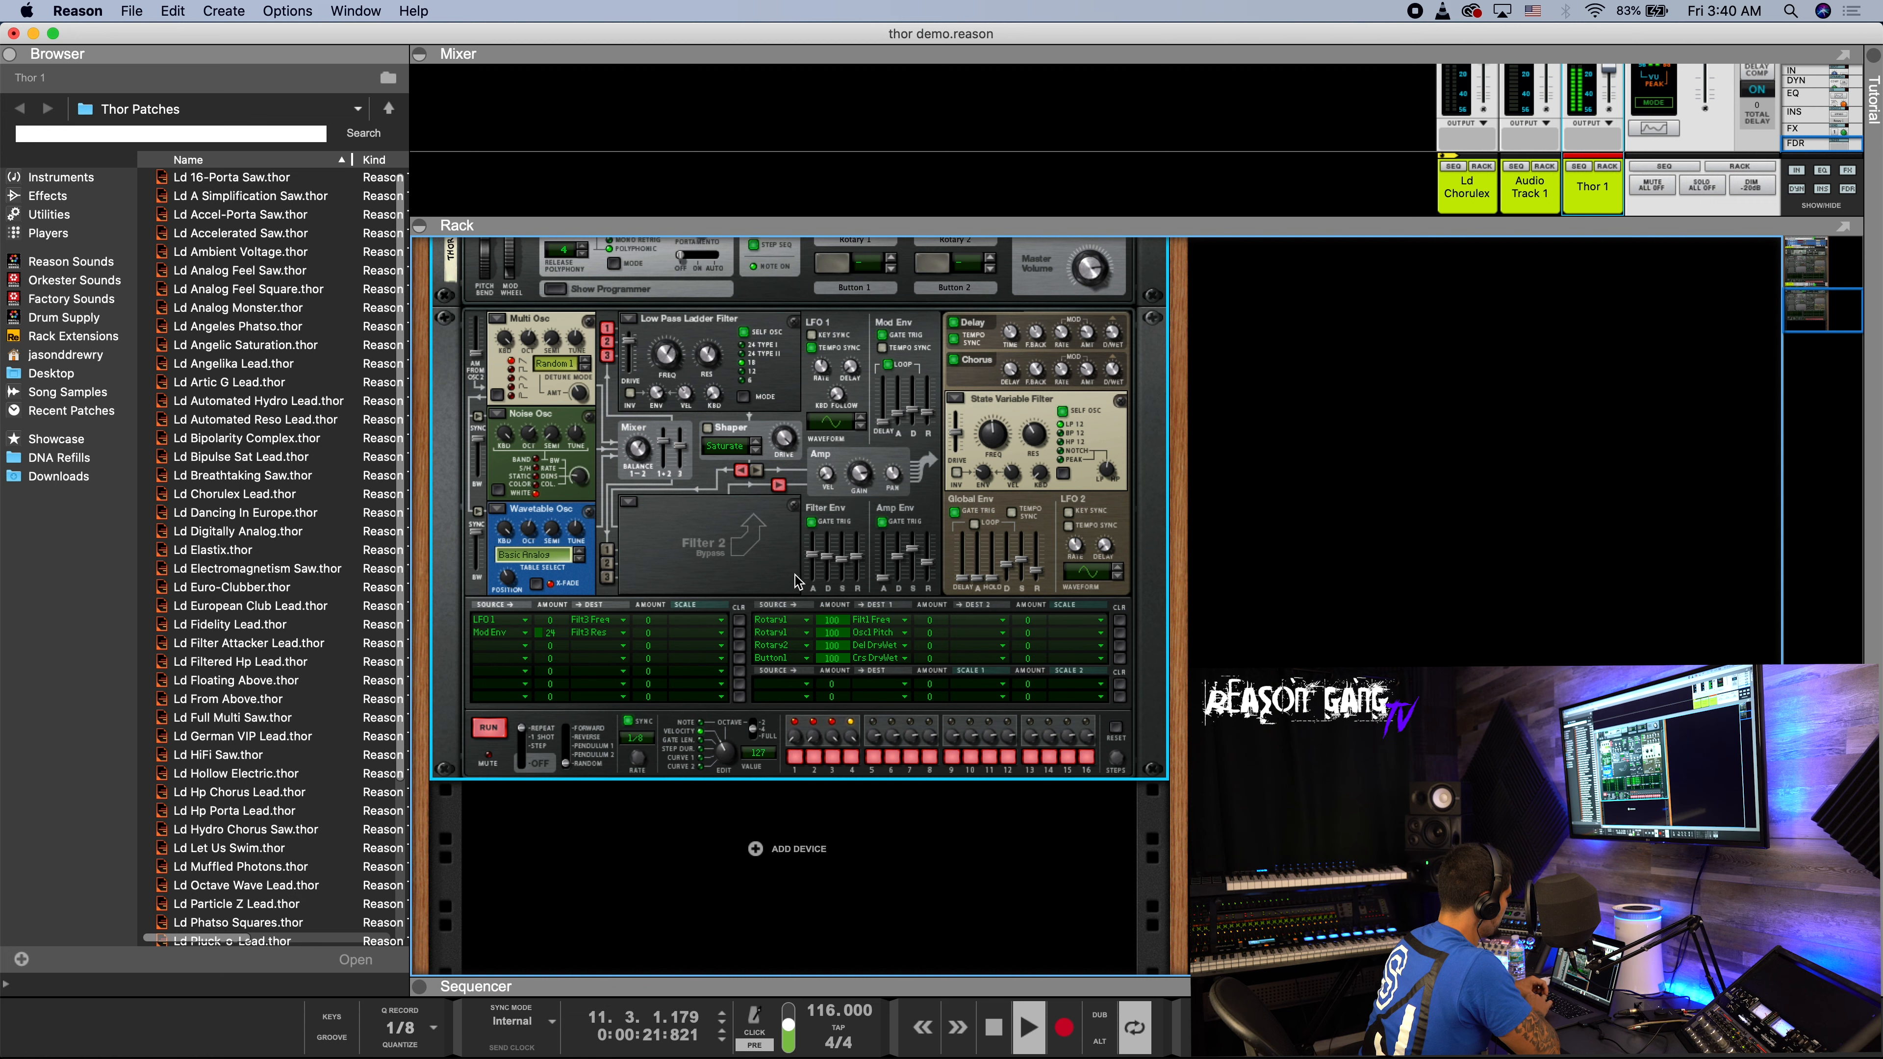
key(space)
- Run the step sequencer in the Forward direction and adjust the velocities of its first two steps
click(577, 764)
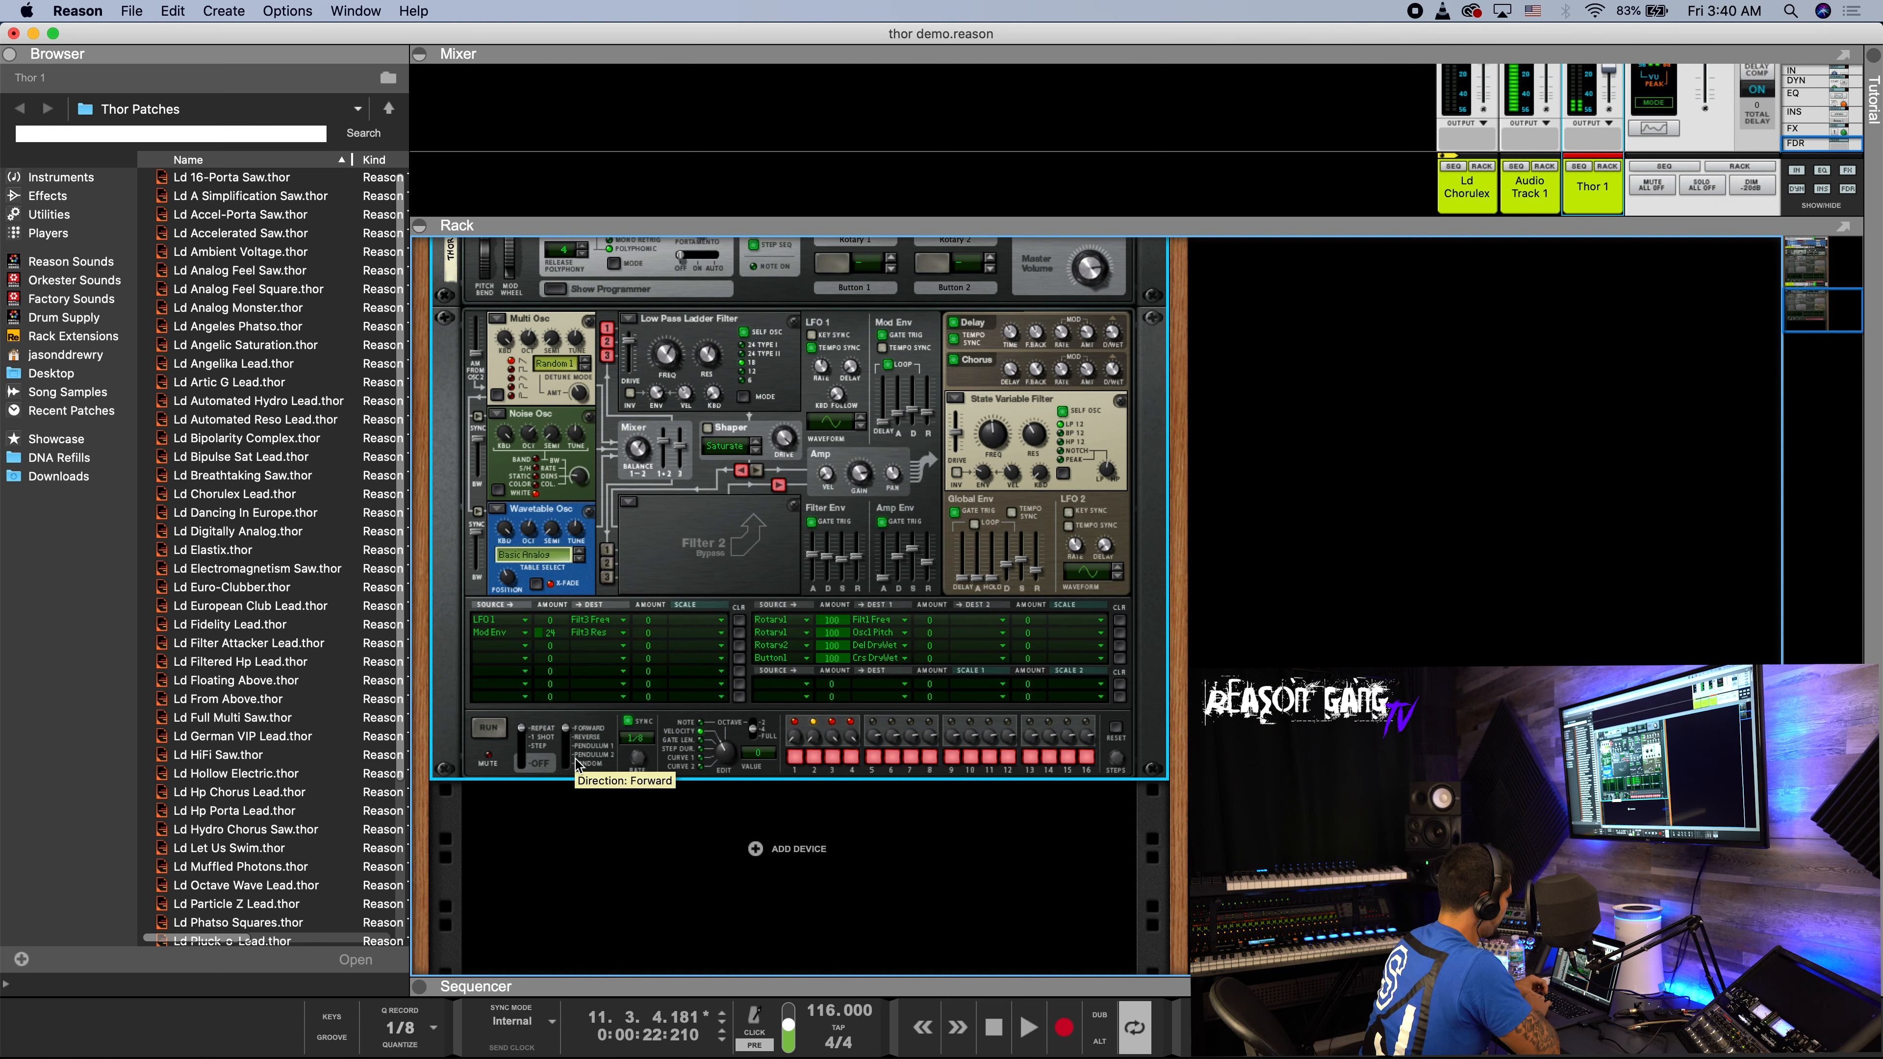
click(488, 726)
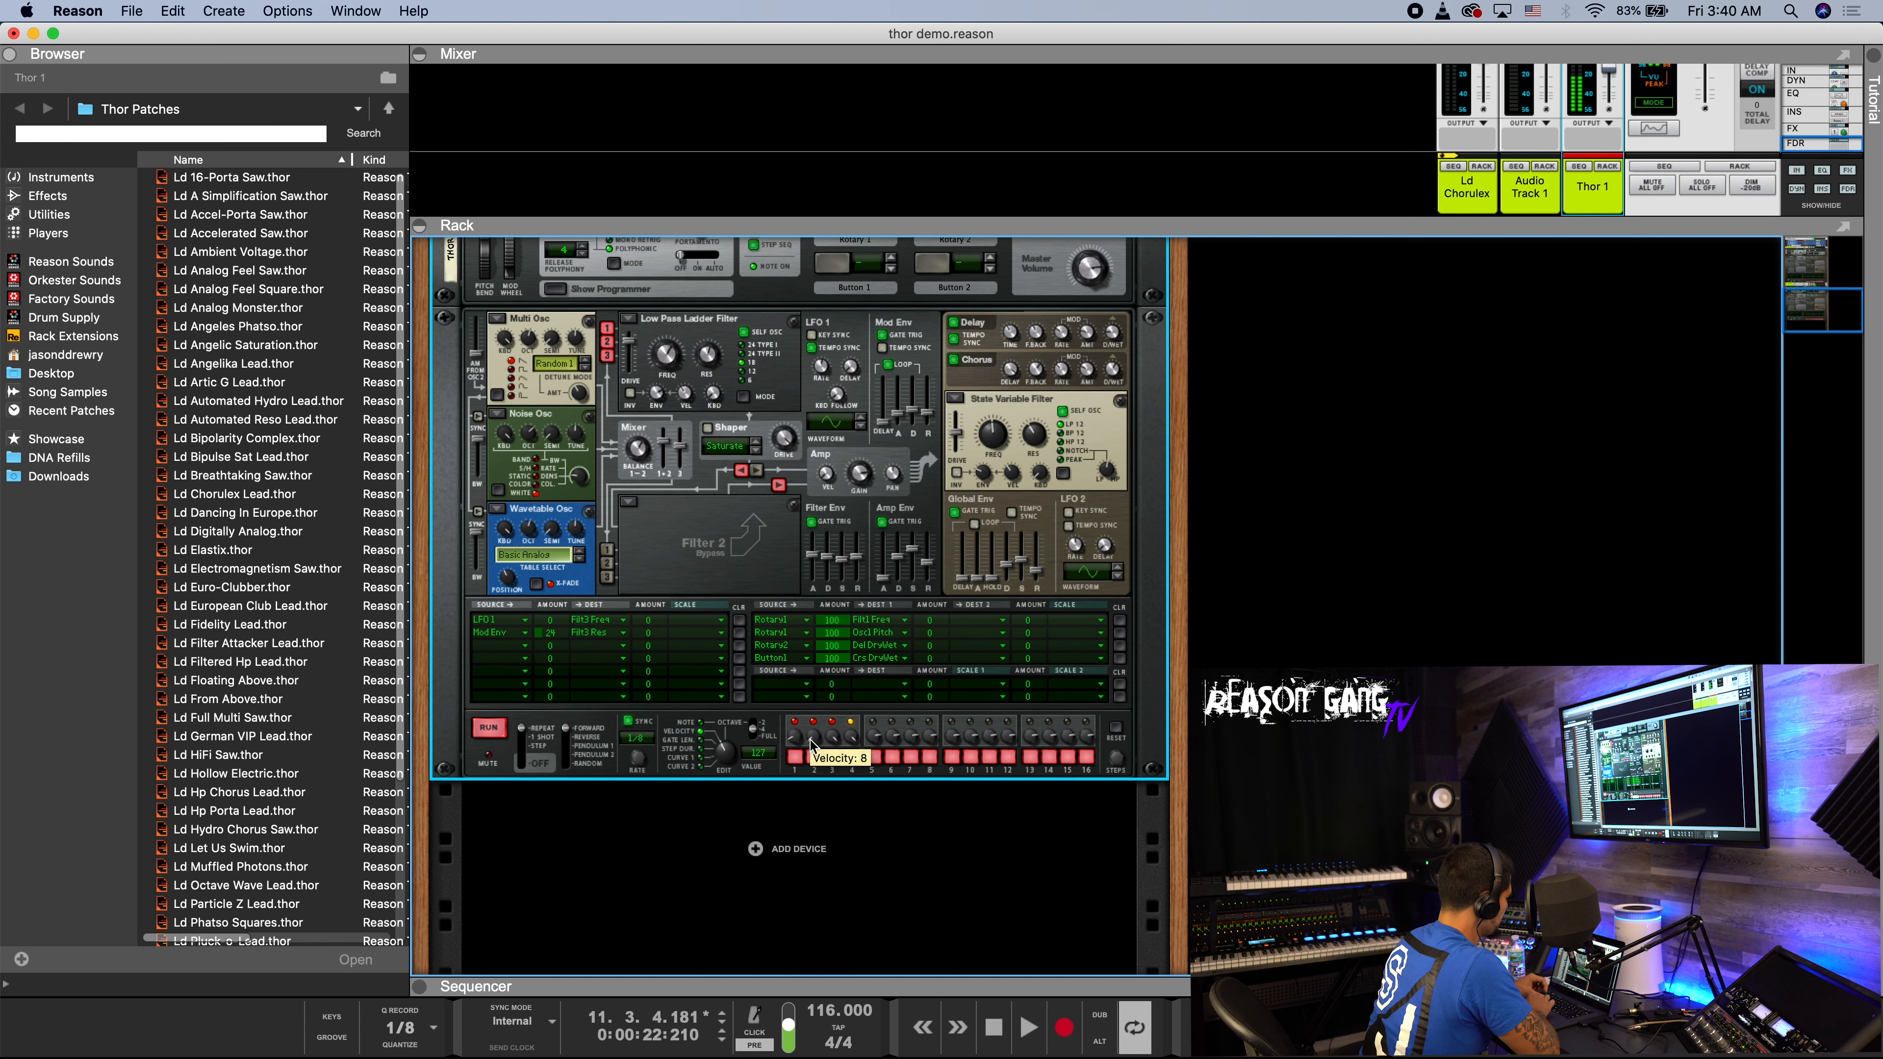
drag(818, 738, 831, 710)
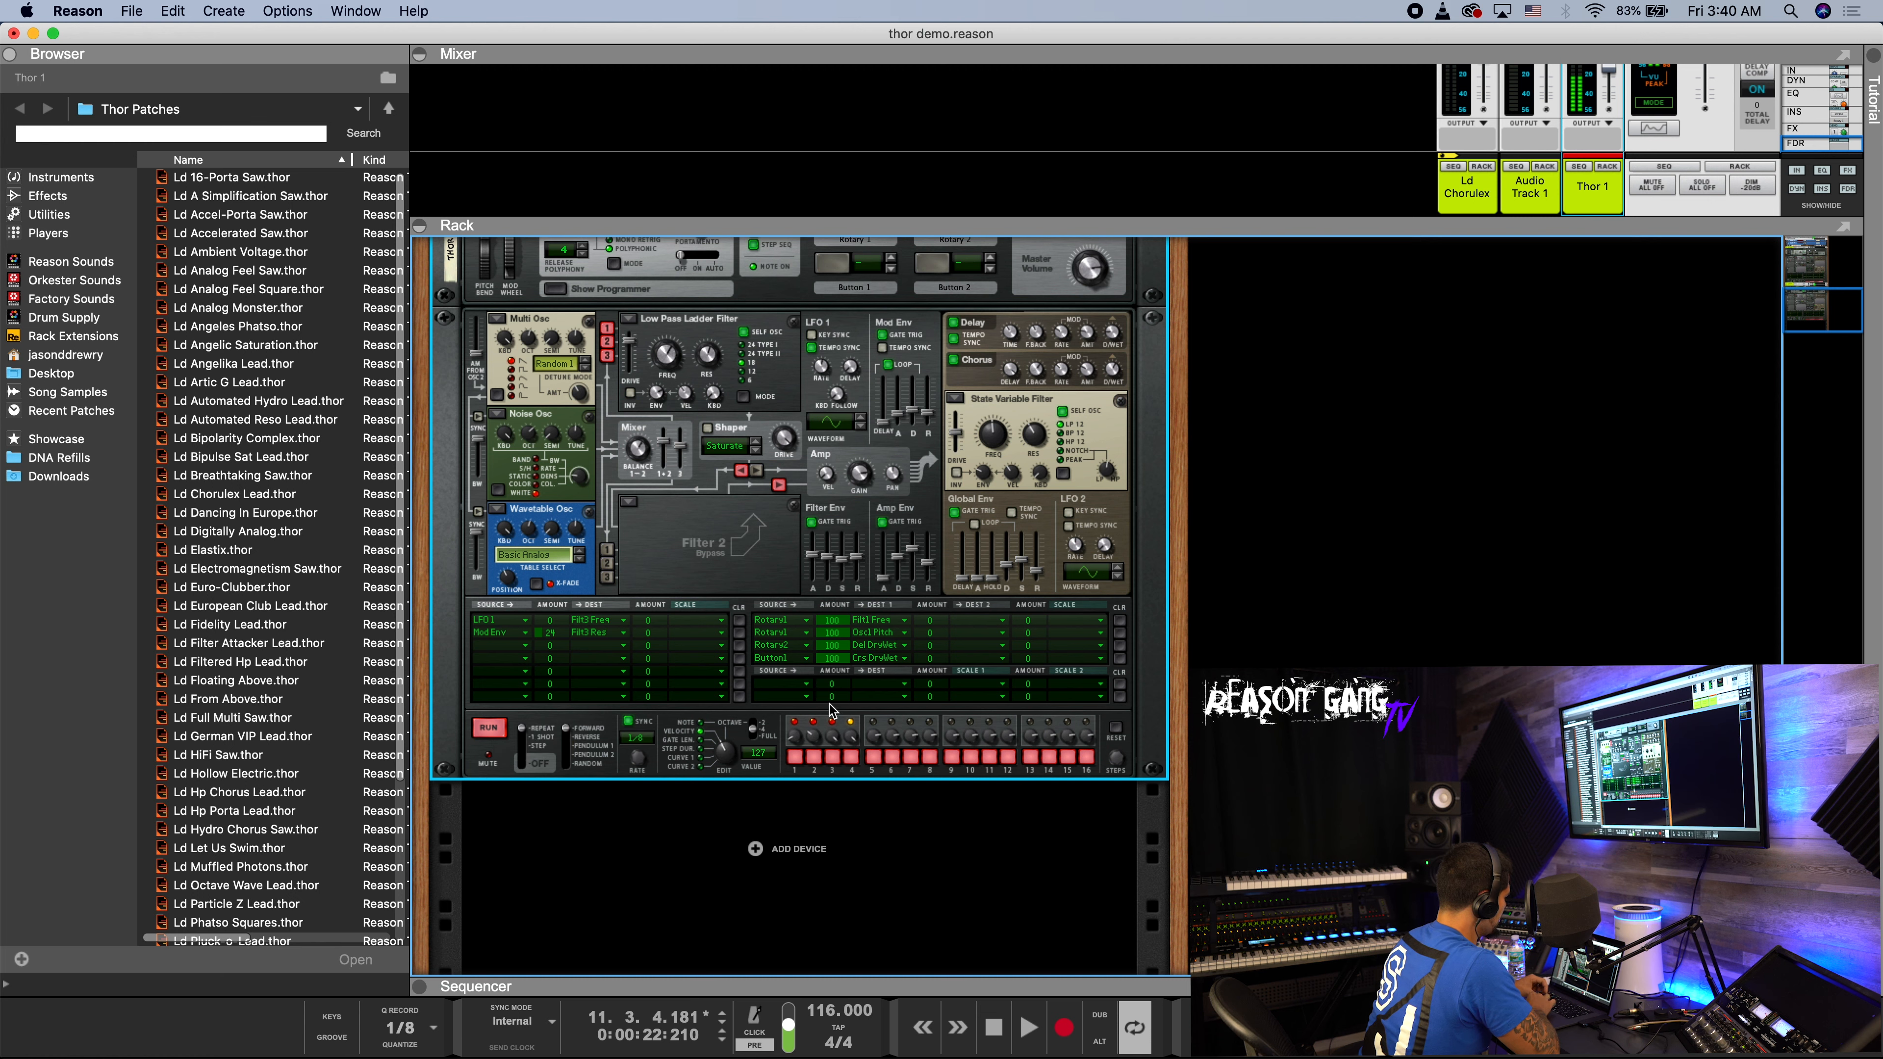
key(space)
key(space)
- Switch the step sequencer to editing step duration and set step 1's duration to 7/4
click(717, 756)
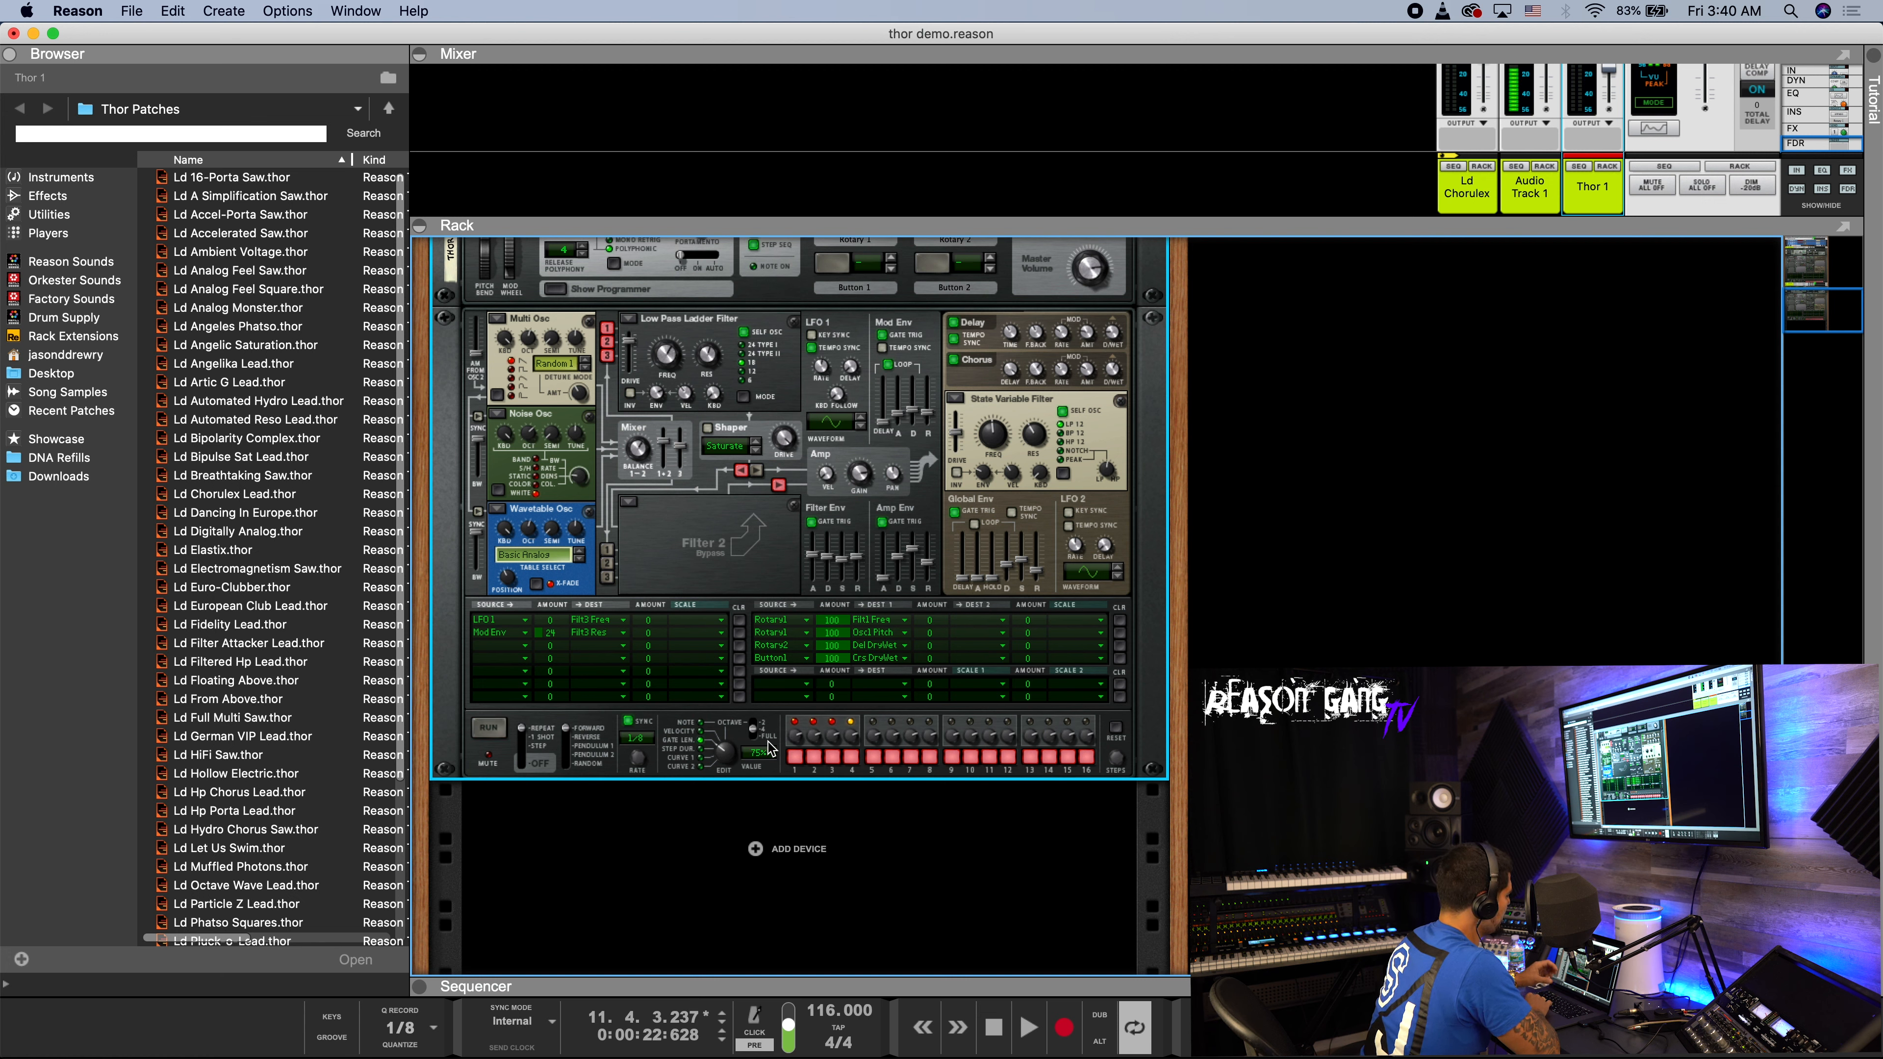
click(725, 764)
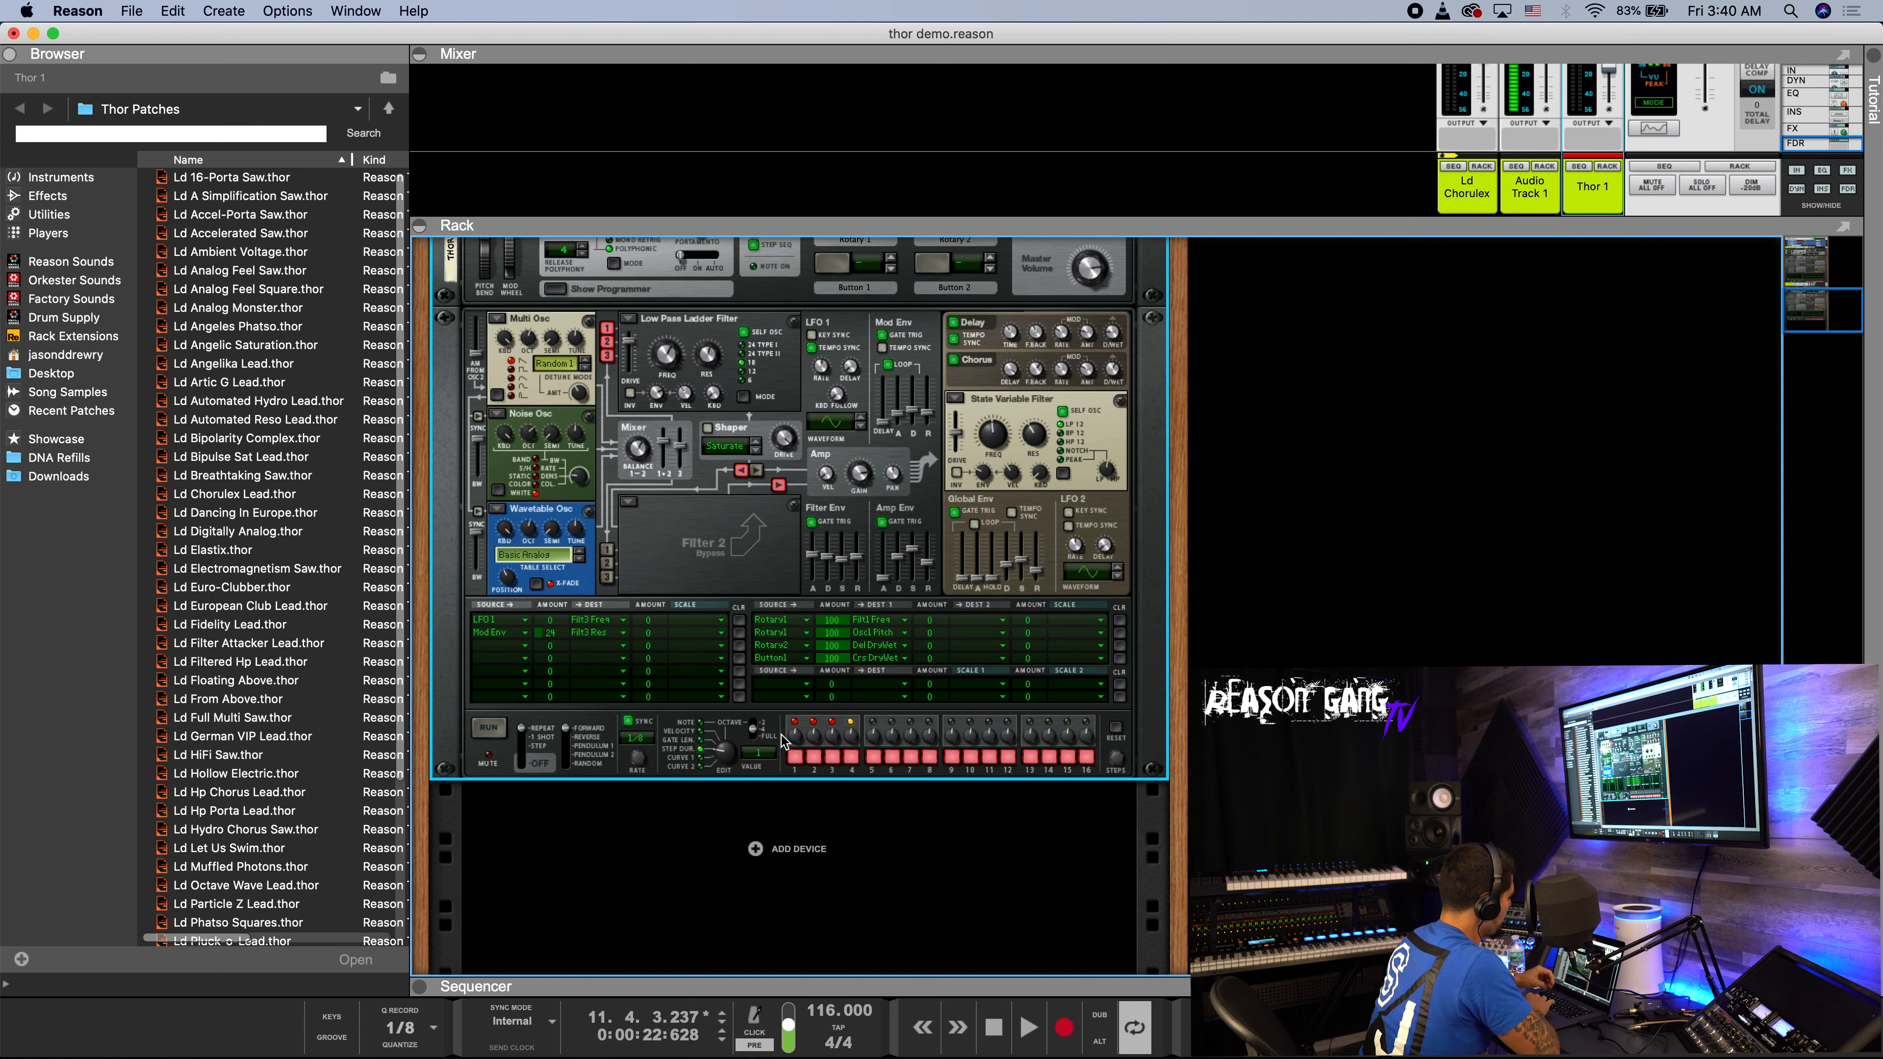
drag(794, 744, 803, 710)
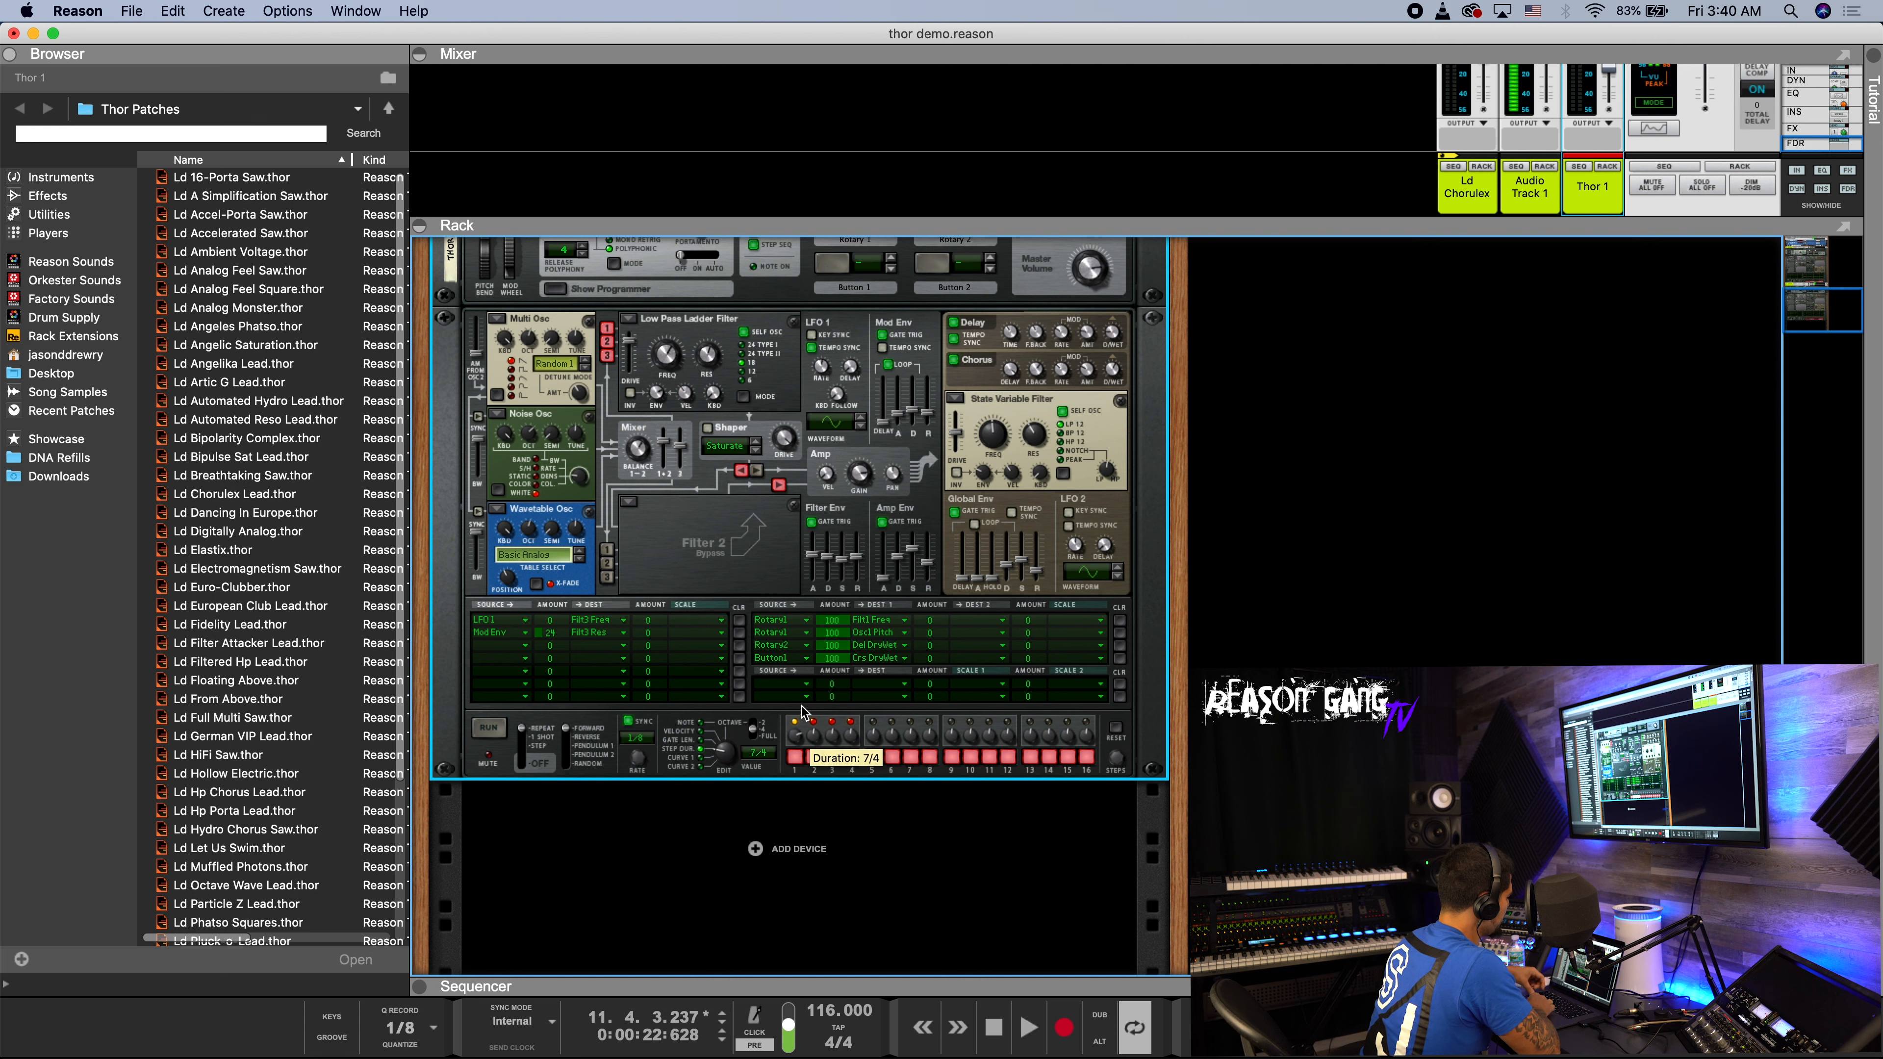
- Play the pattern, raise the duration of the sequencer's first step while it runs, and stop playback
key(space)
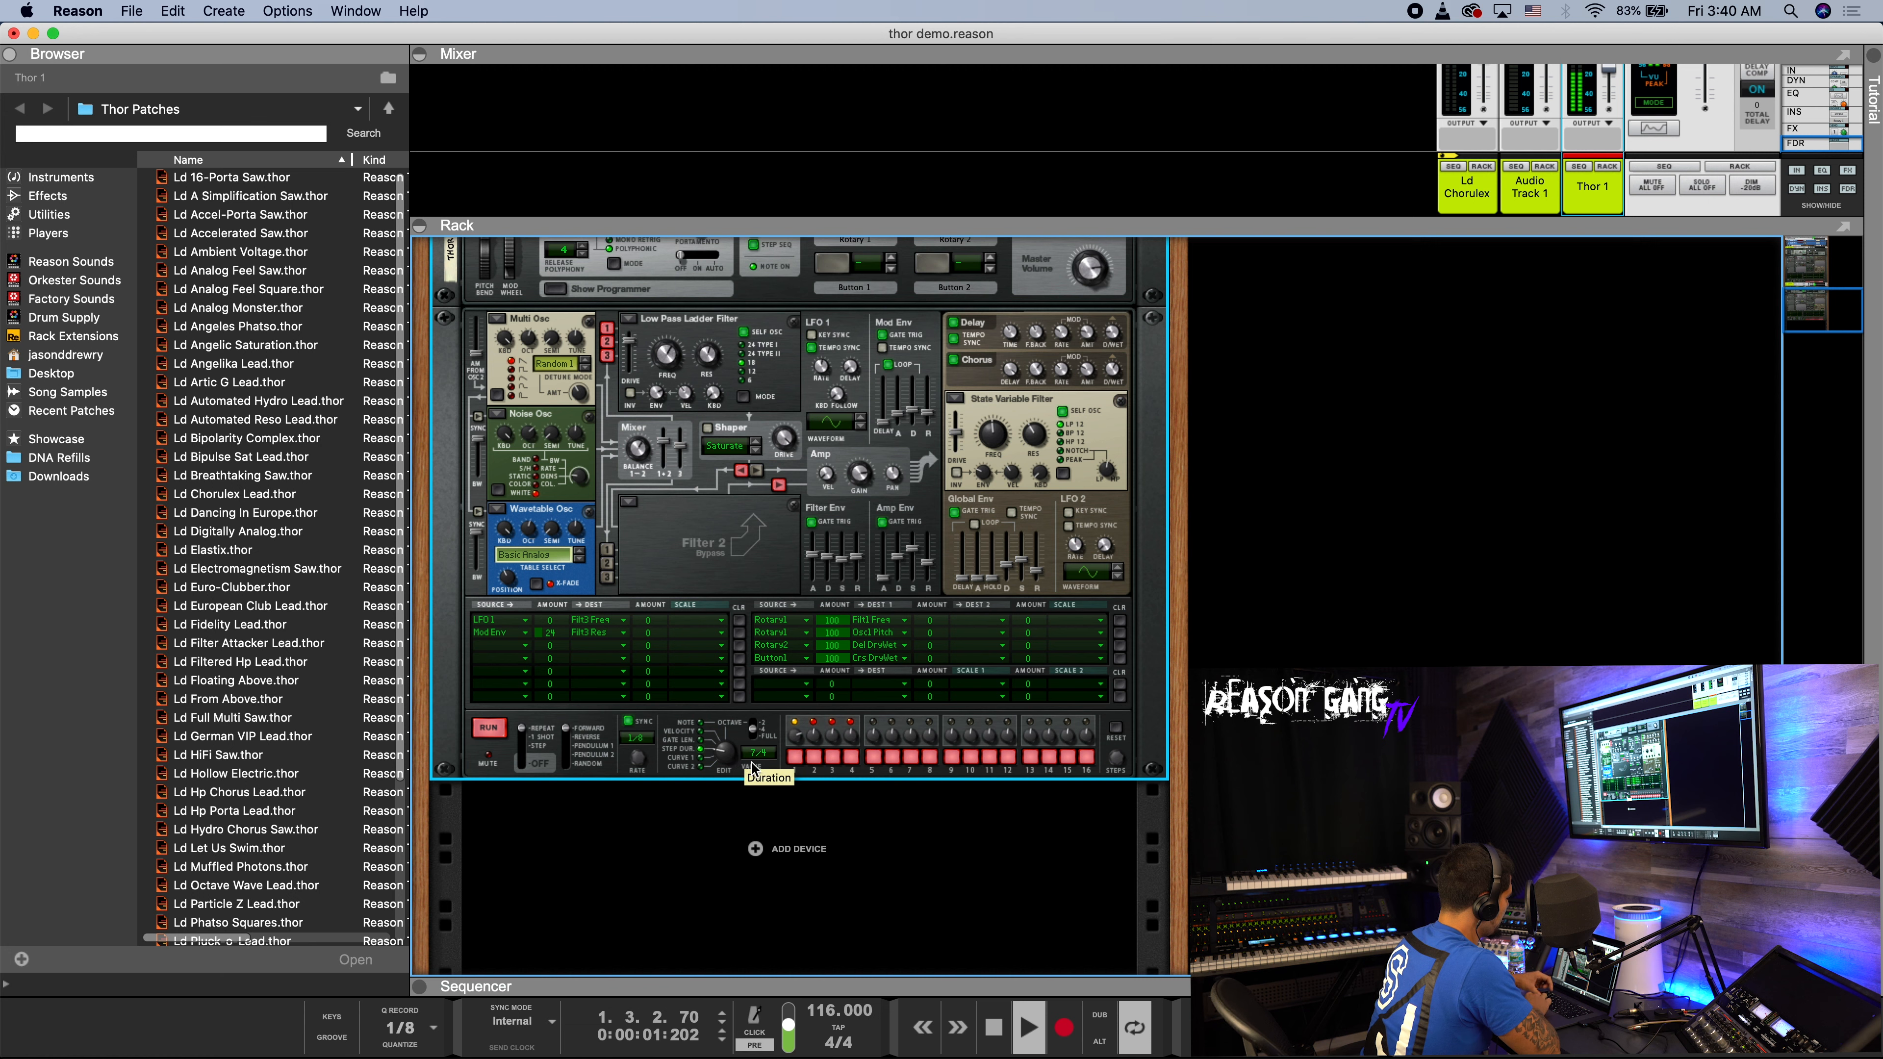
drag(791, 742, 792, 672)
key(space)
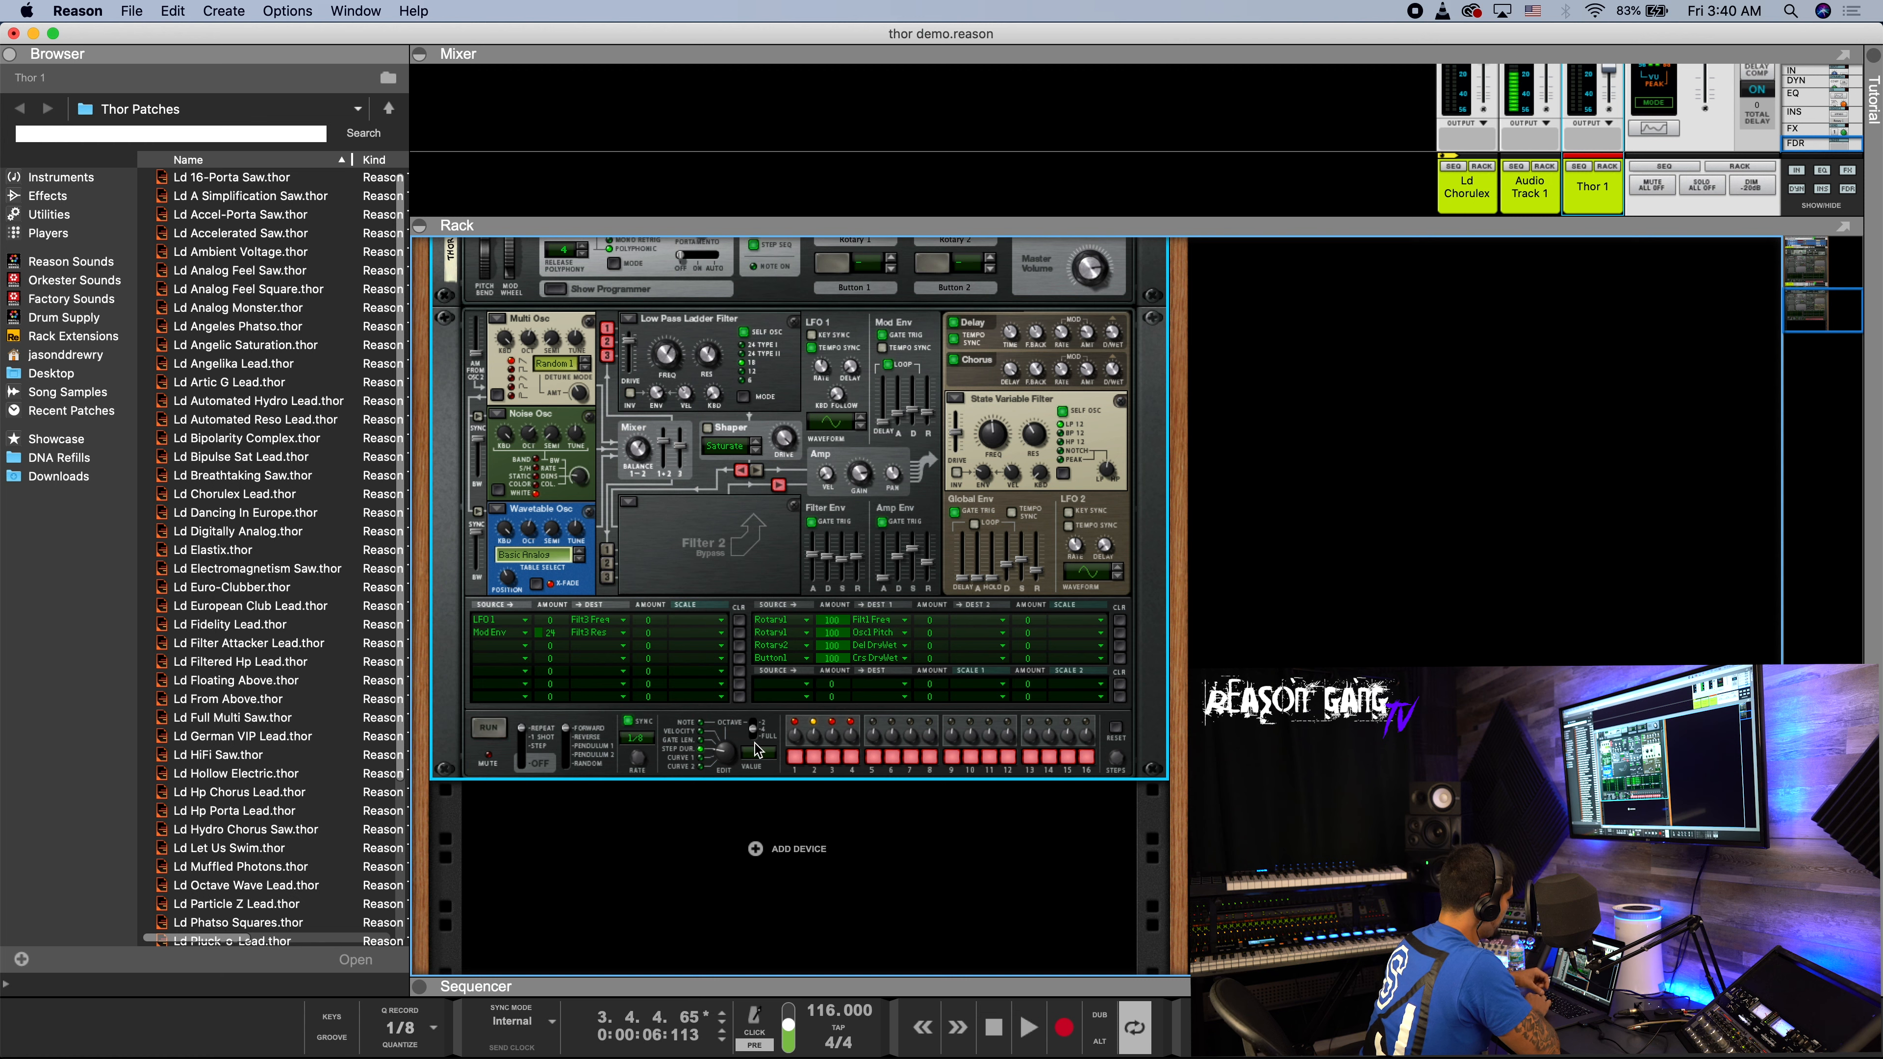
- Switch the step sequencer to editing Curve 2 and briefly play the pattern
drag(733, 773, 733, 769)
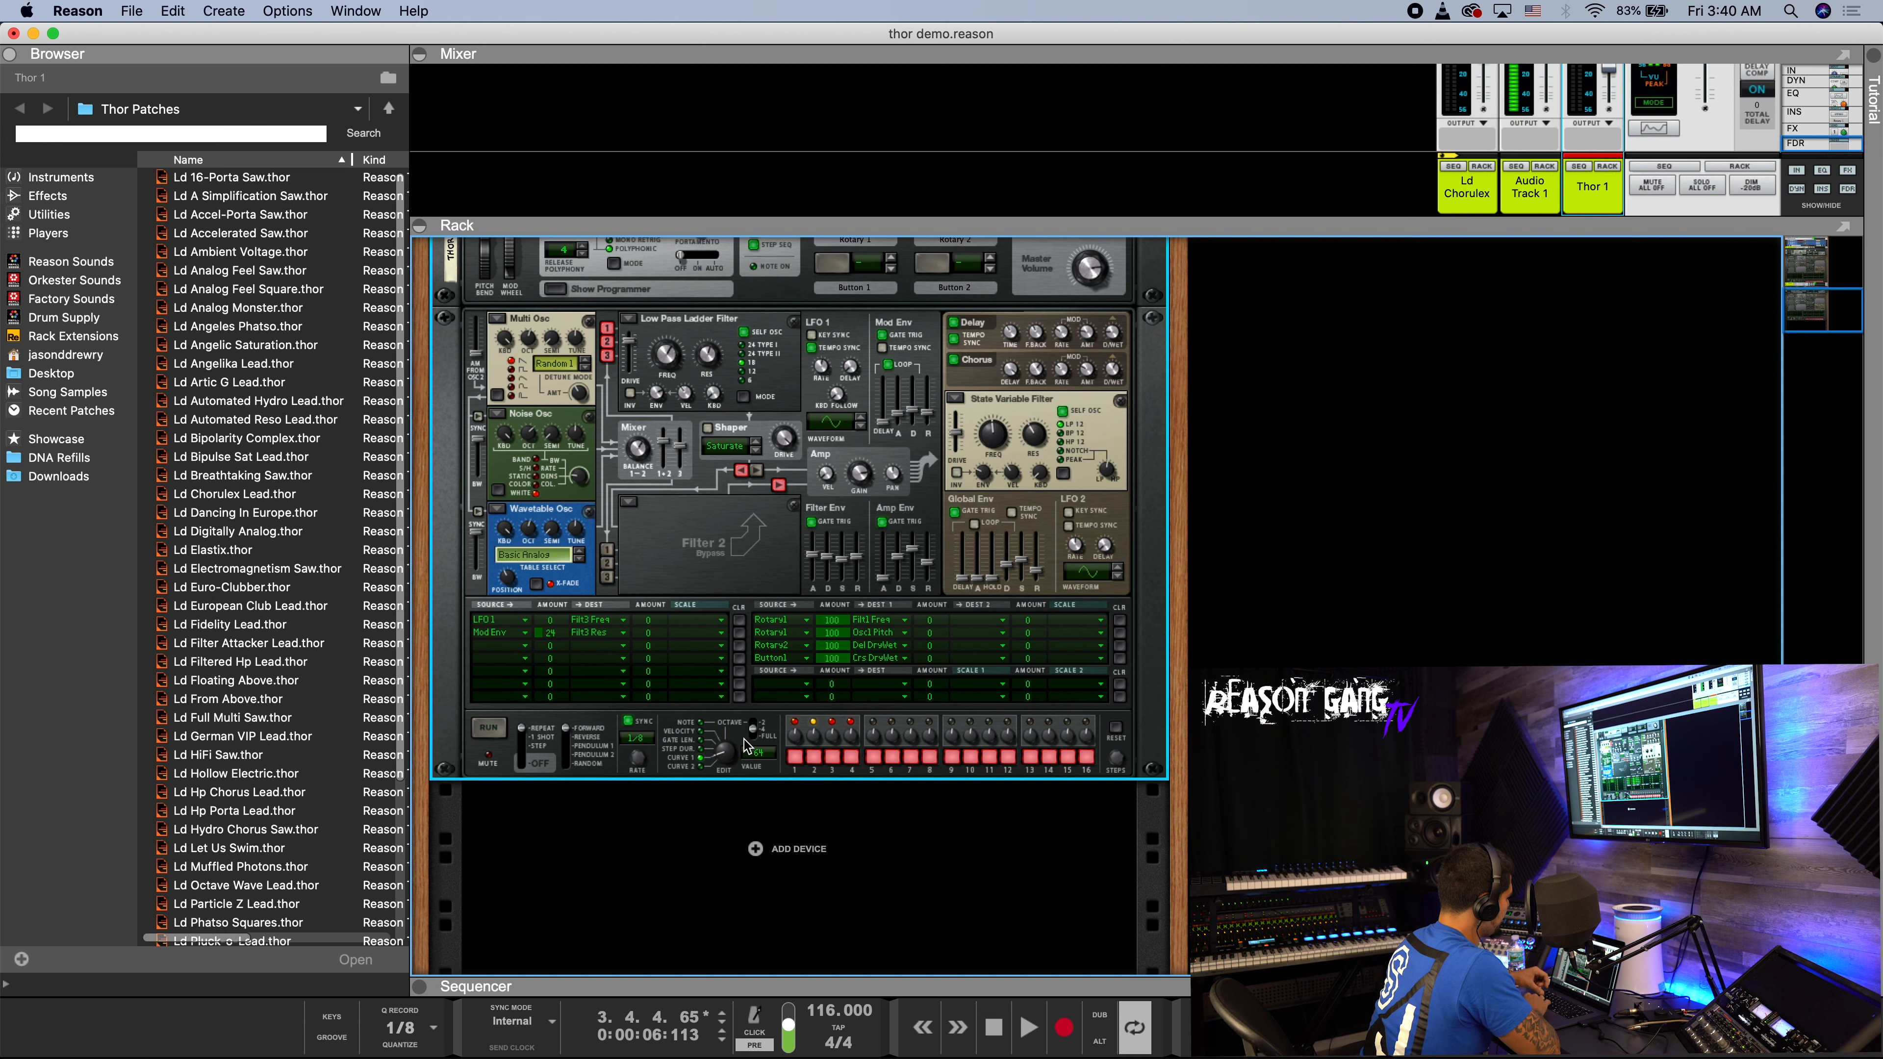
drag(729, 767, 729, 764)
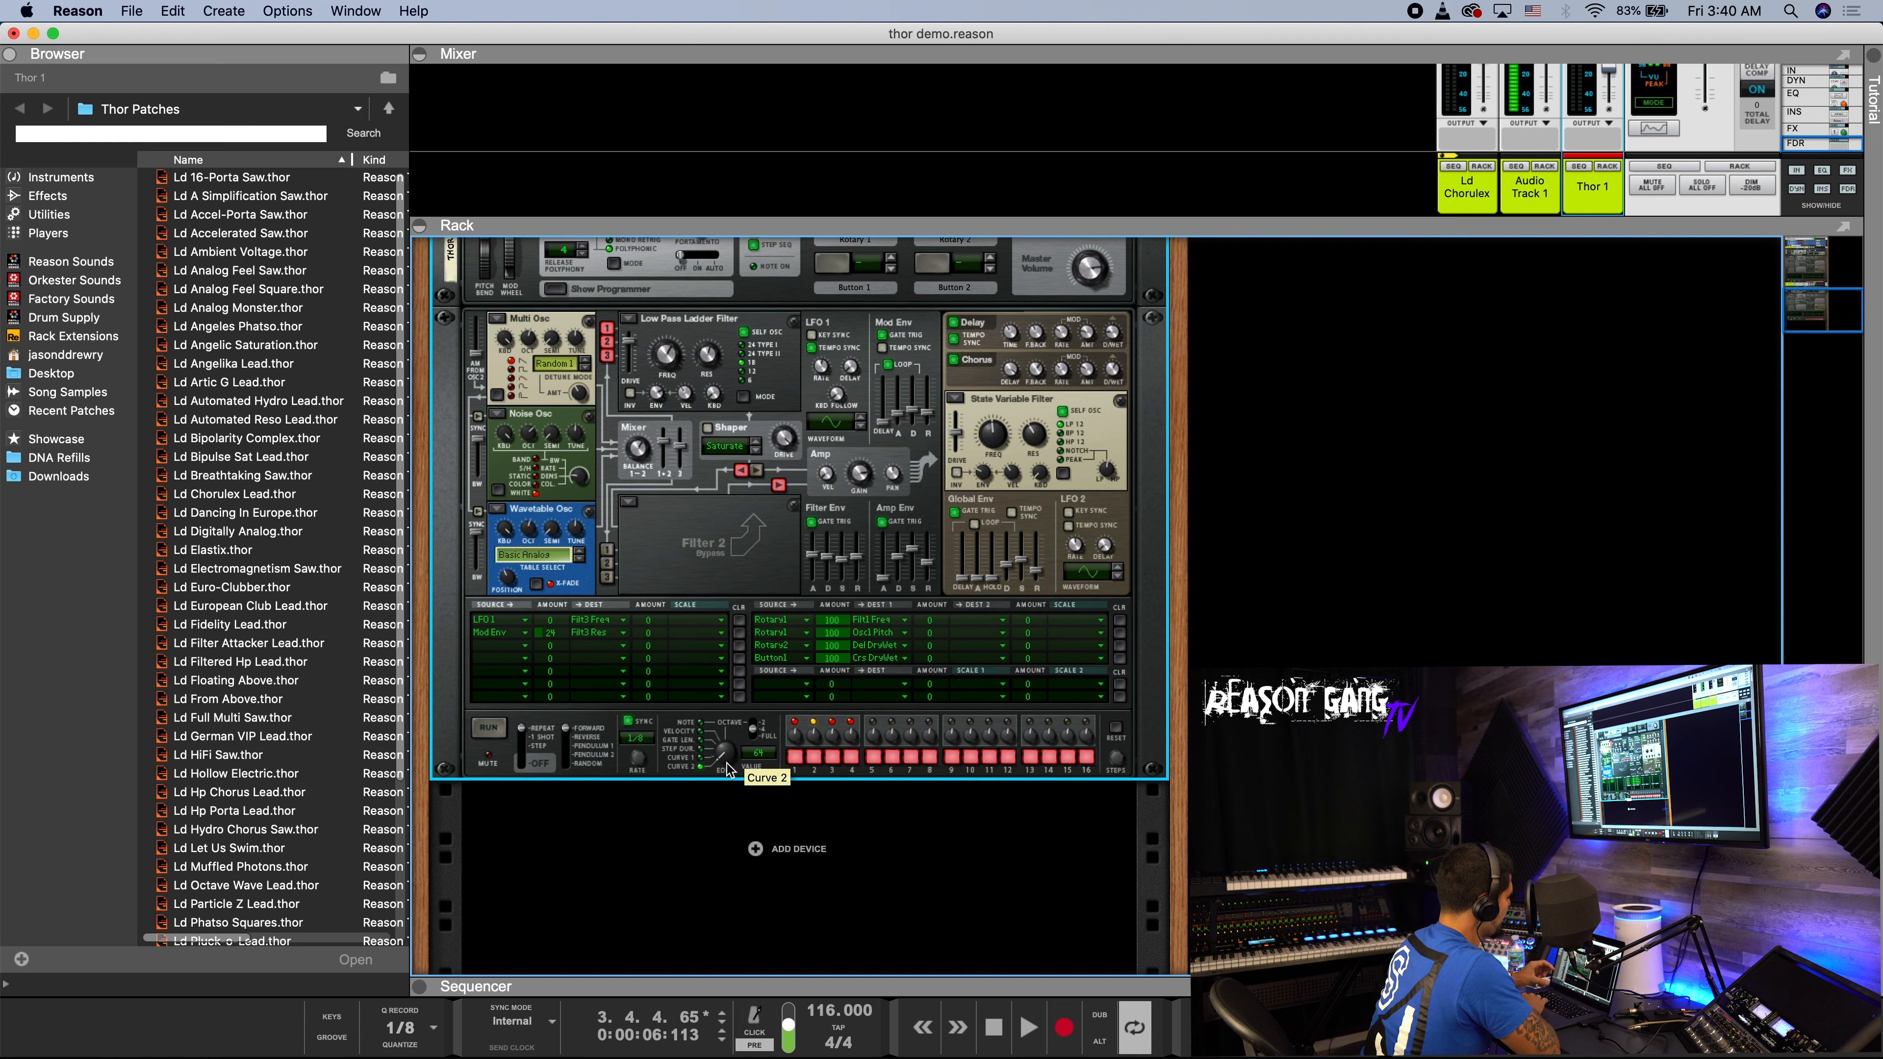
key(space)
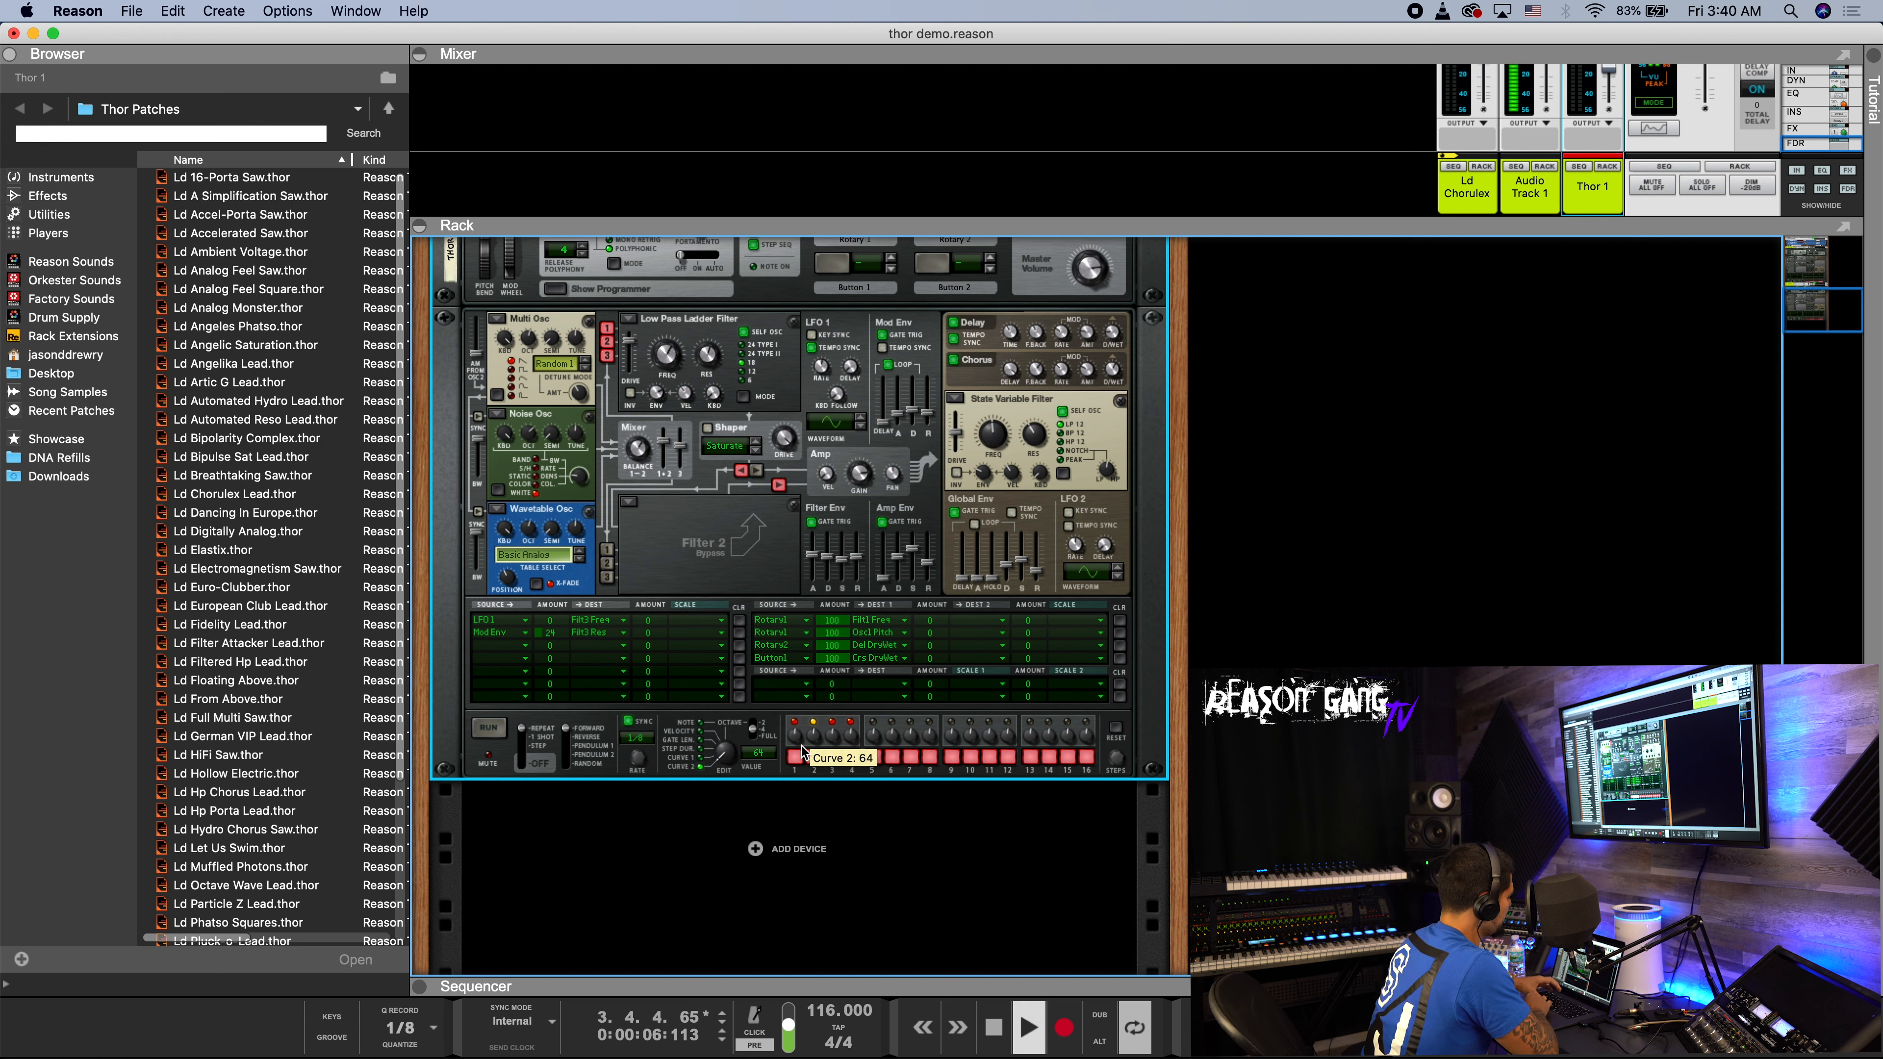
key(space)
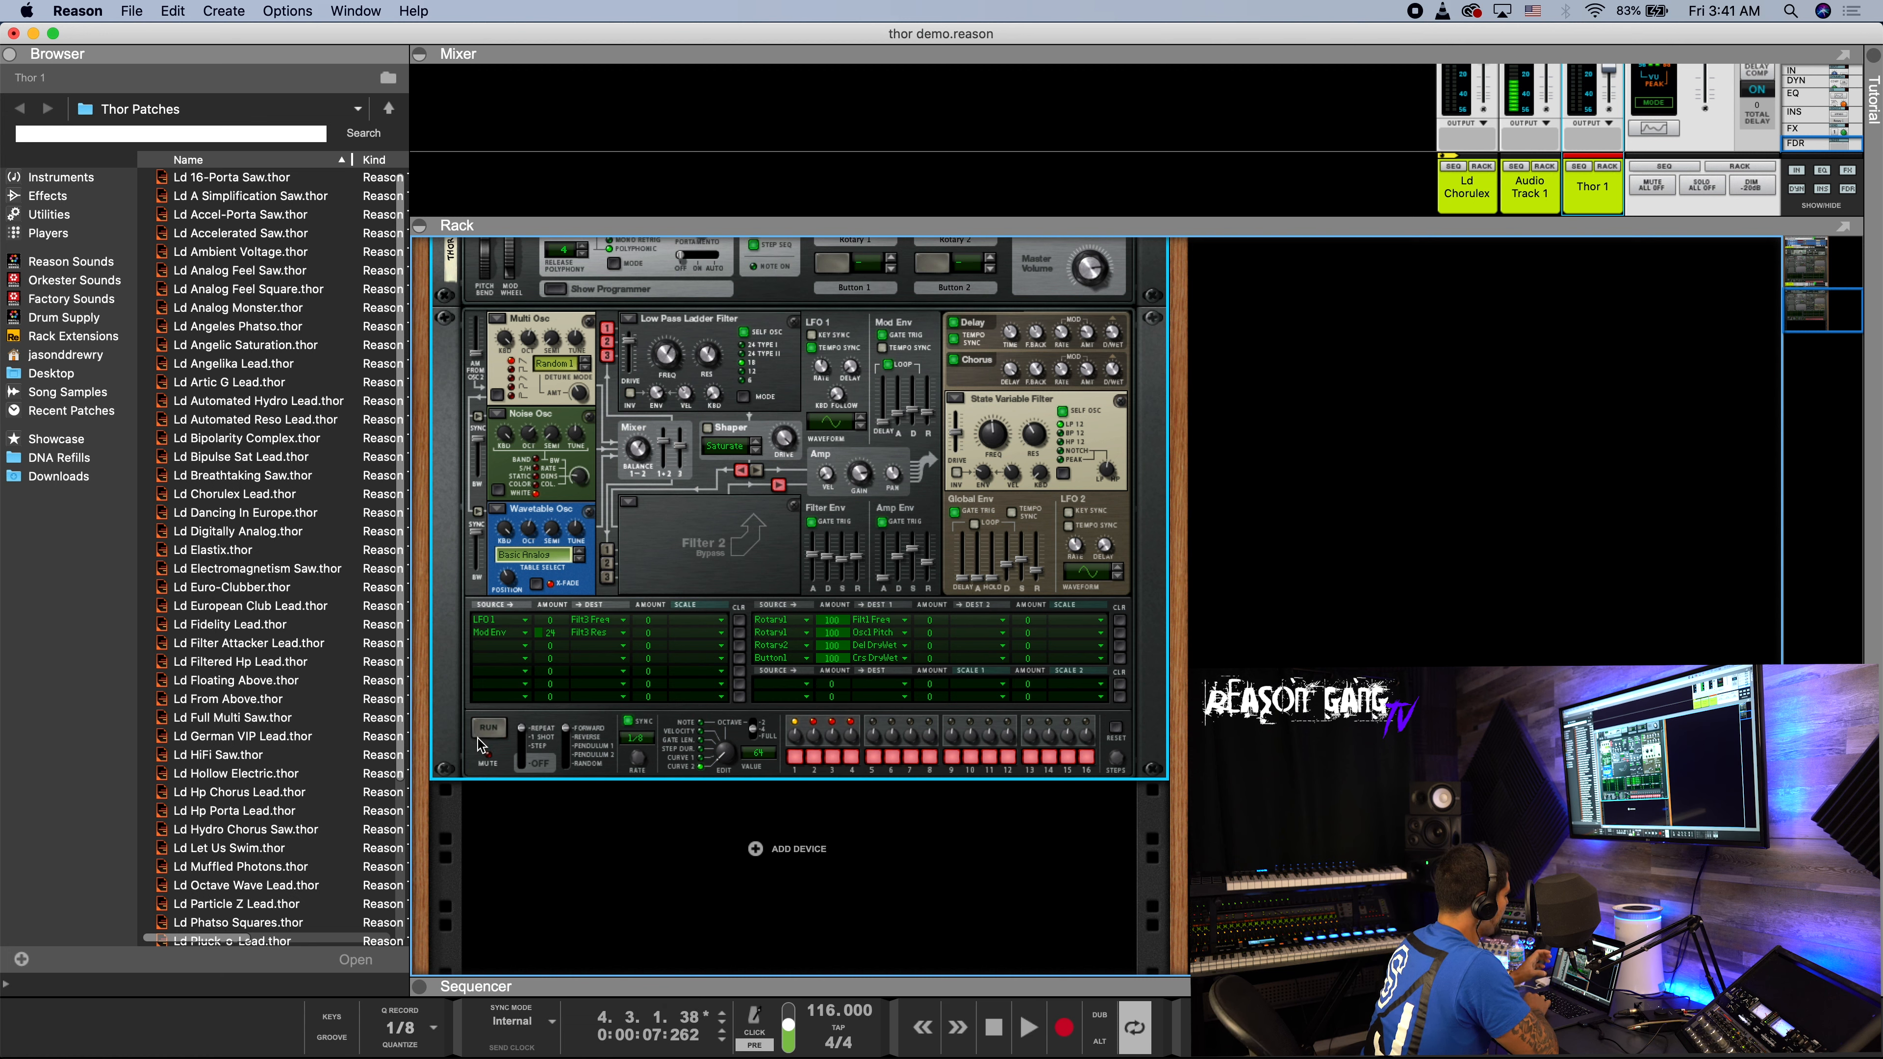
- Enlarge the rack area over the mixer so the whole Thor device fits in view
scroll(818, 742, up, 3)
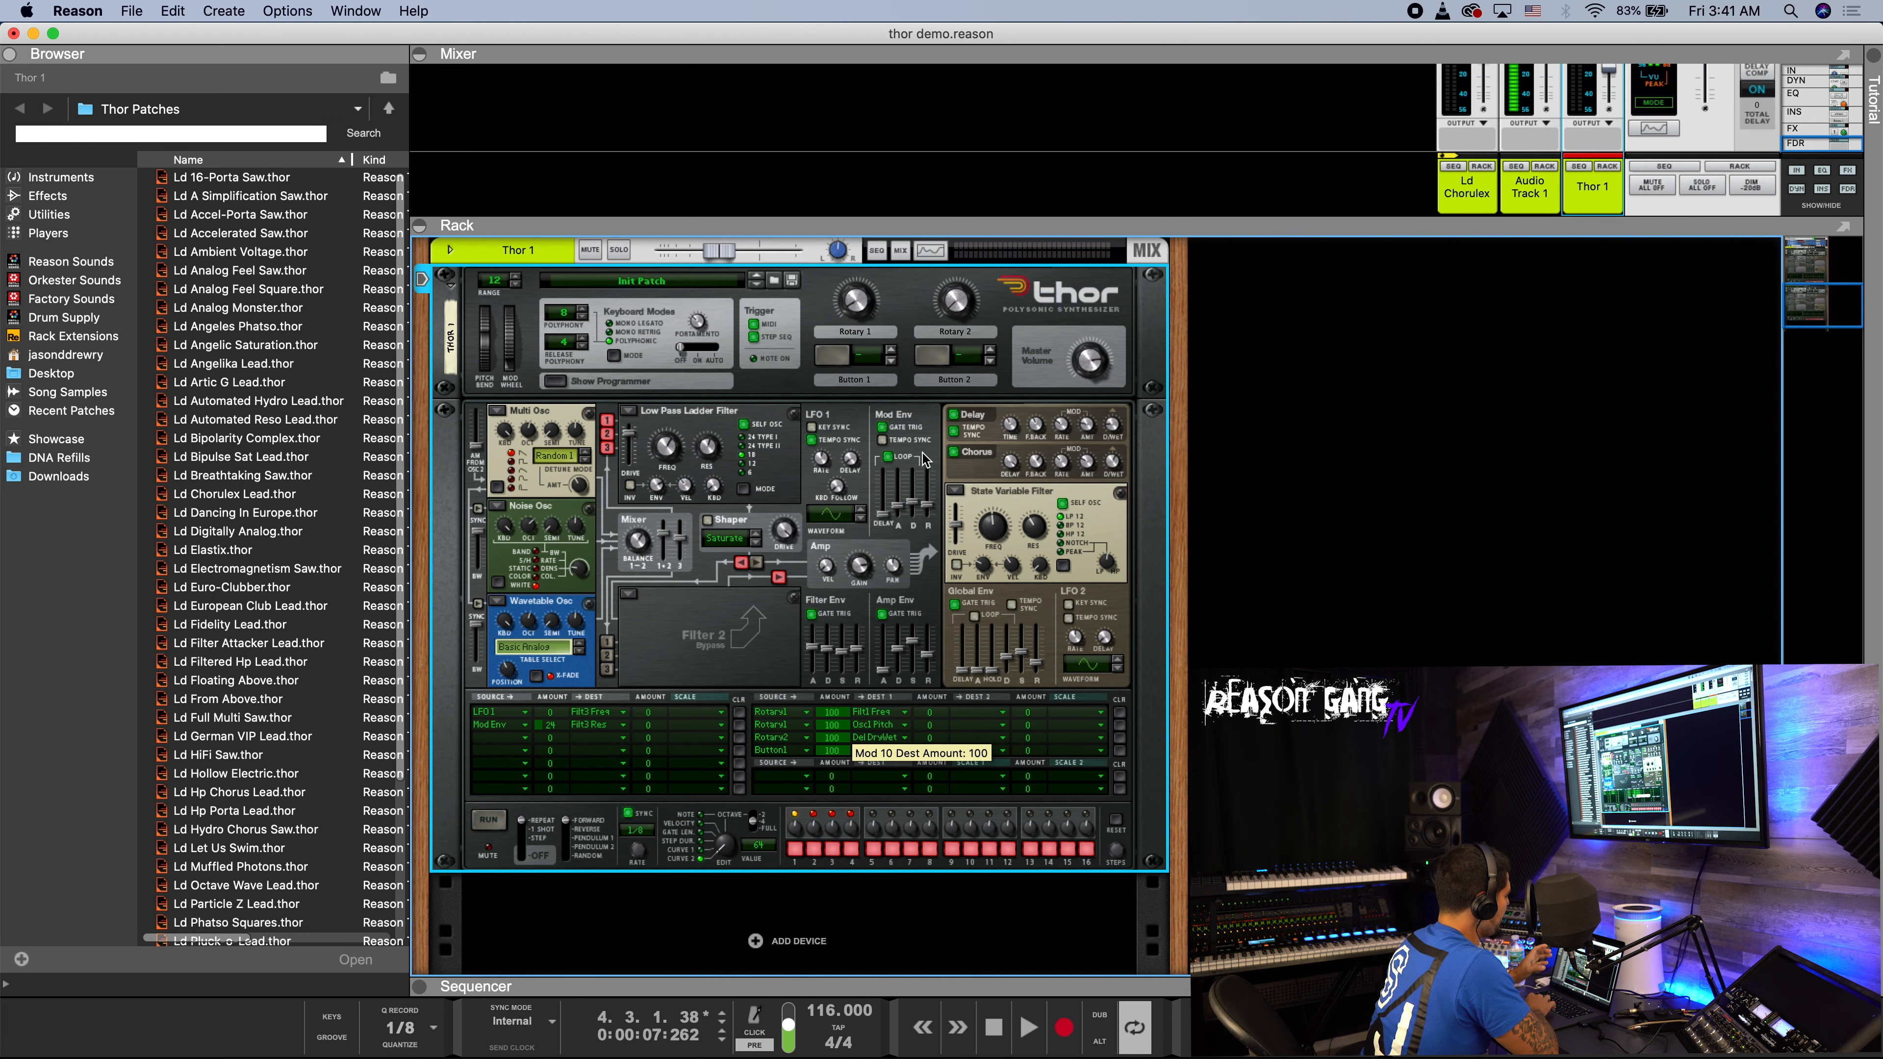
drag(1003, 230, 1002, 67)
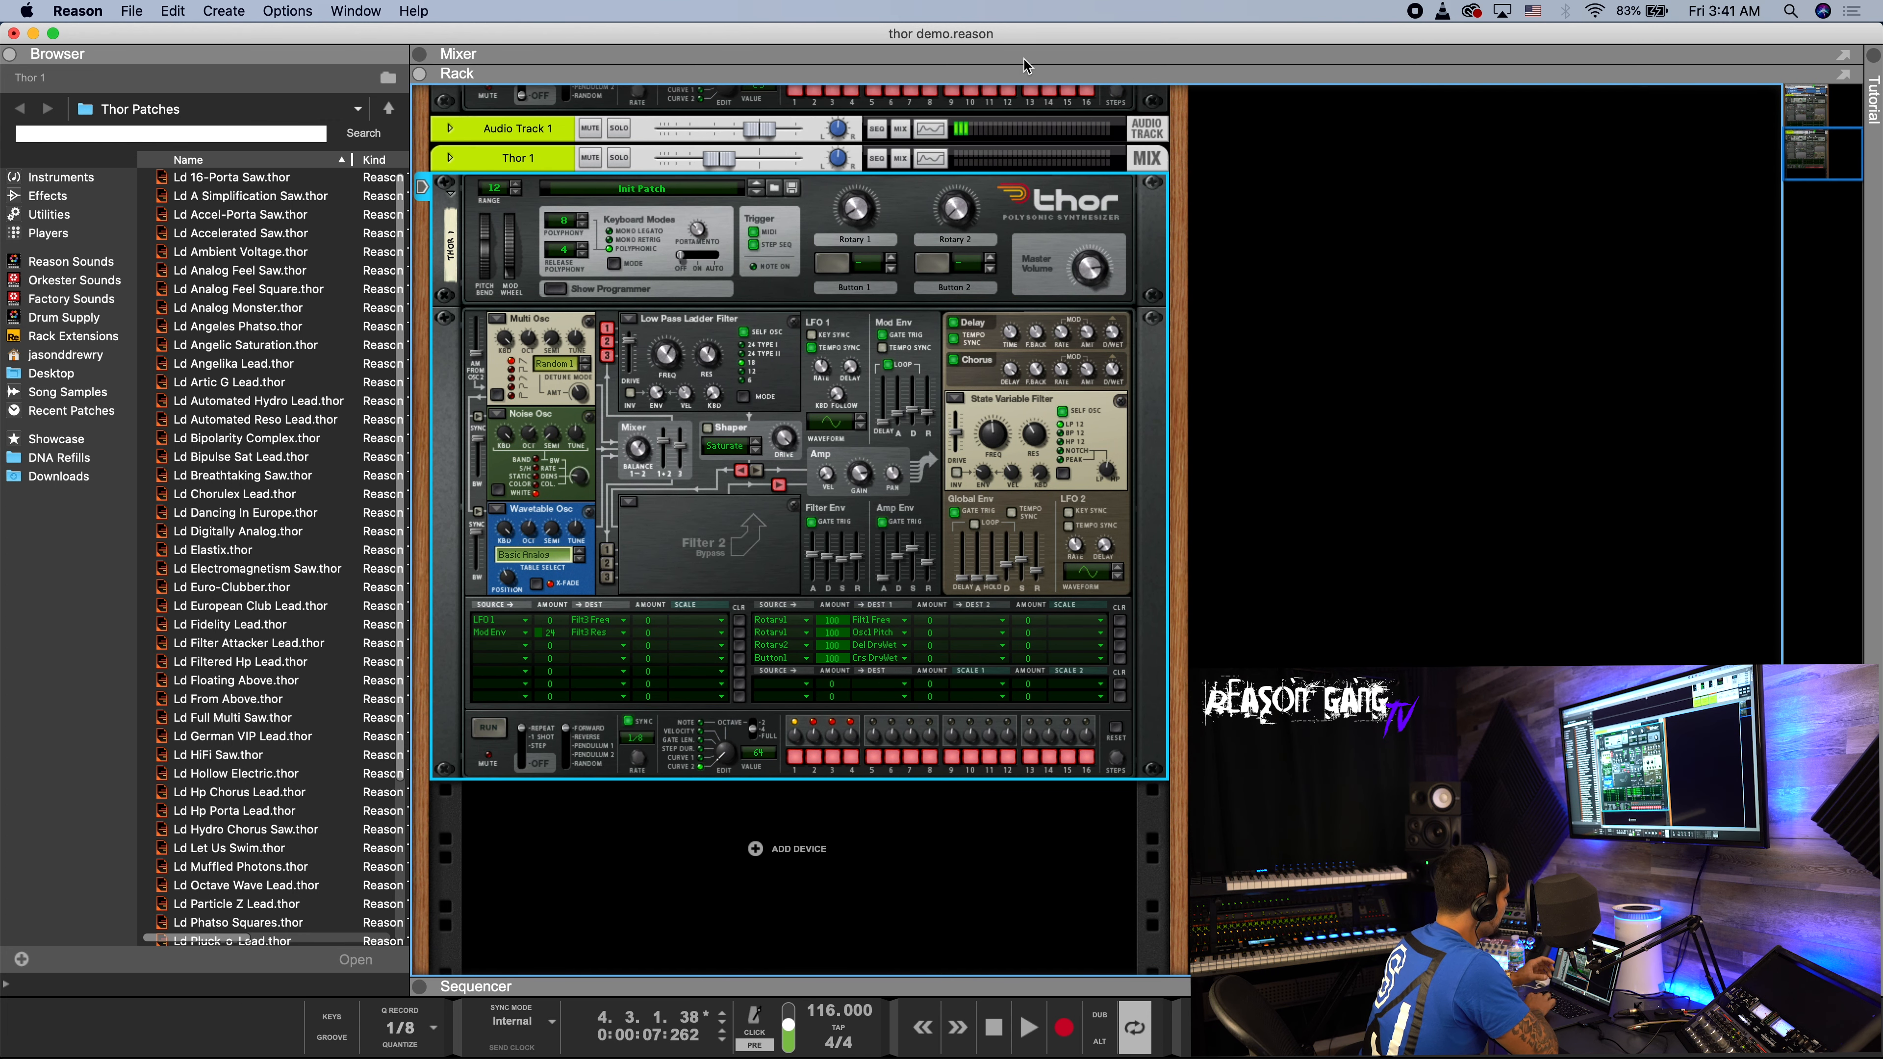
scroll(796, 498, up, 3)
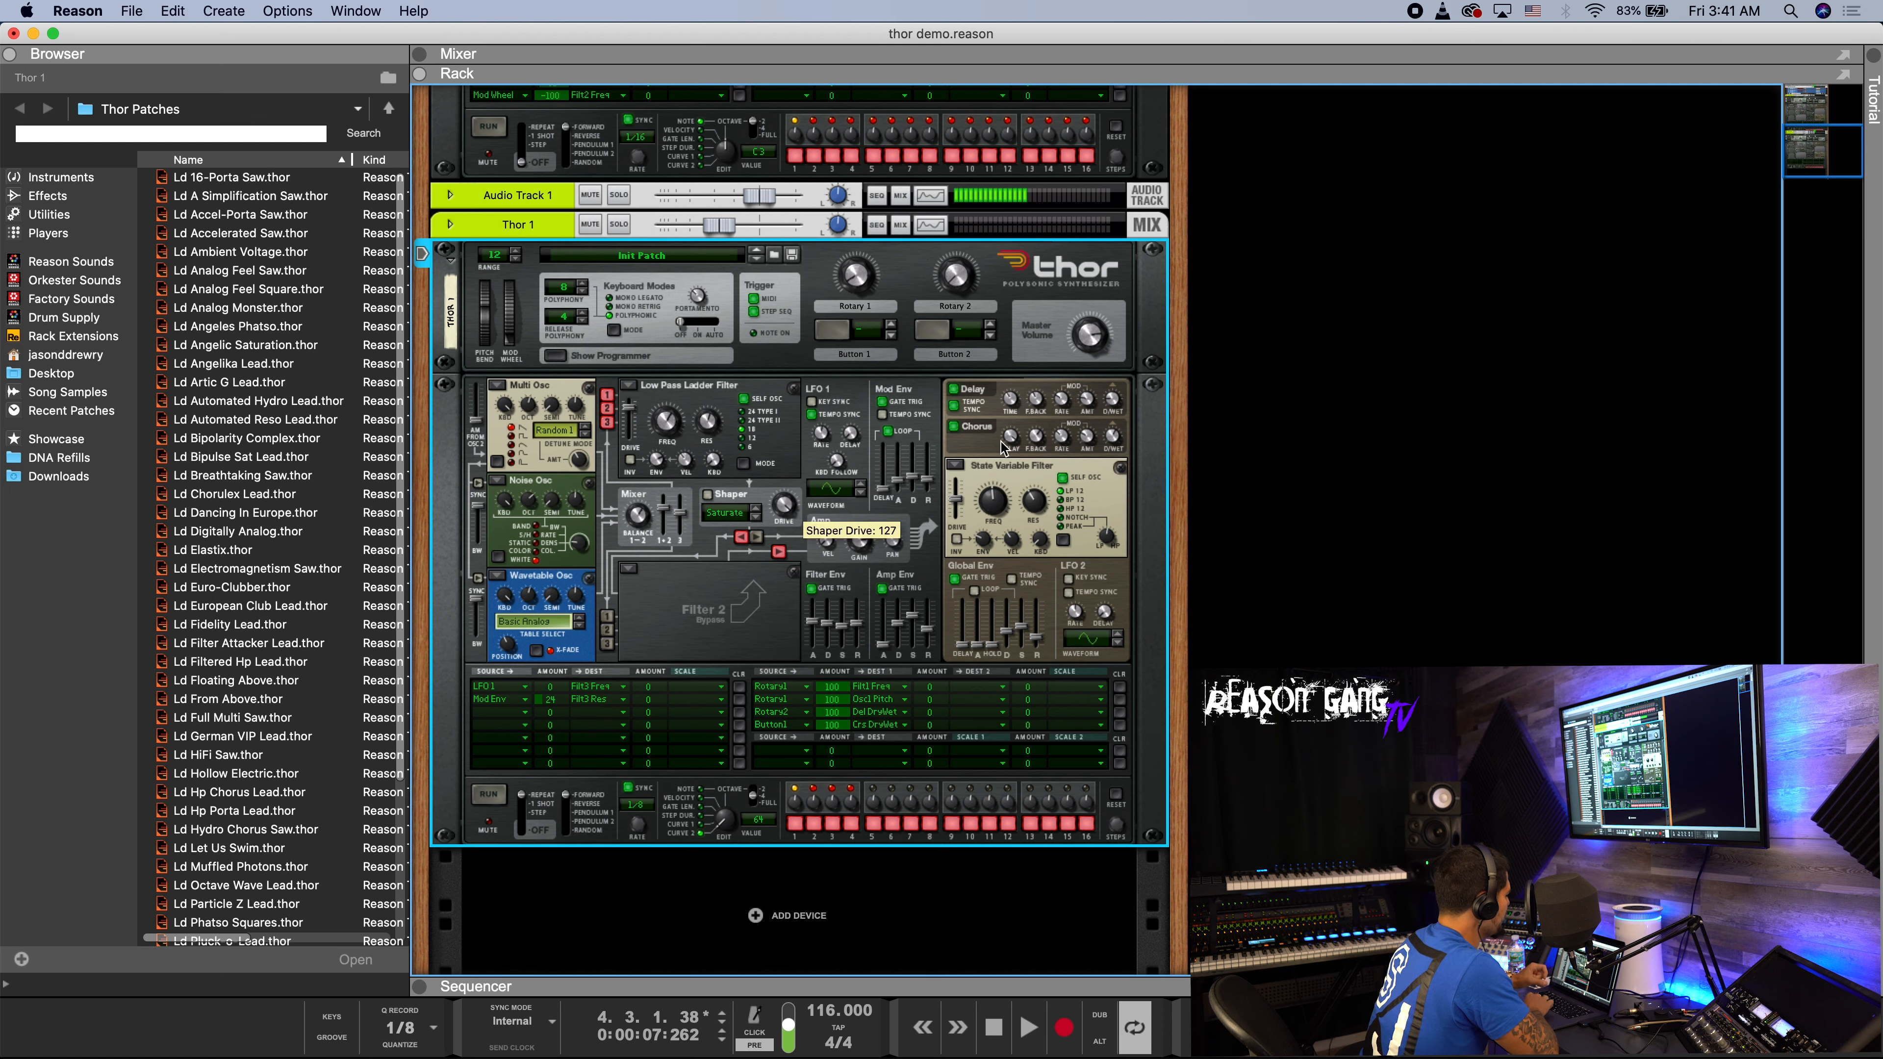
- Load the Ld Accelerated Saw patch from the Thor Patches folder into Thor and try its mod wheel
scroll(185, 544, down, 5)
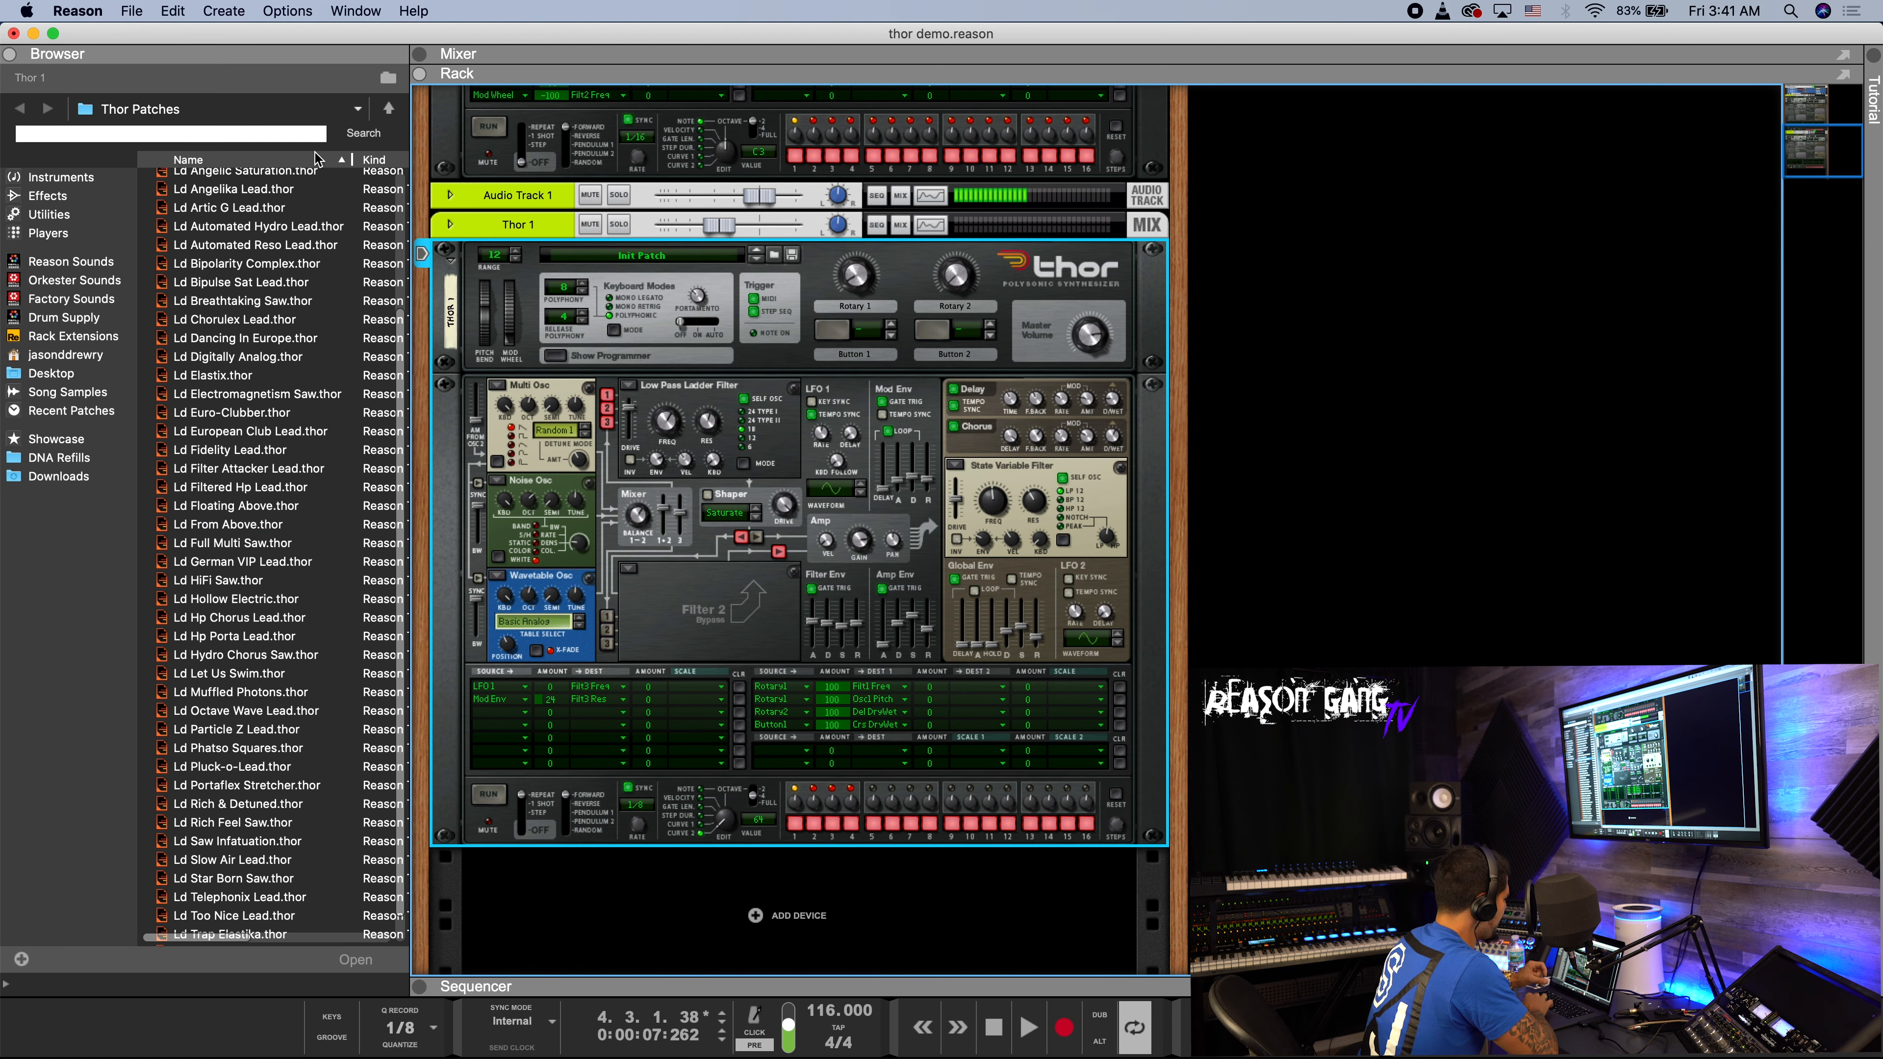
scroll(244, 386, up, 5)
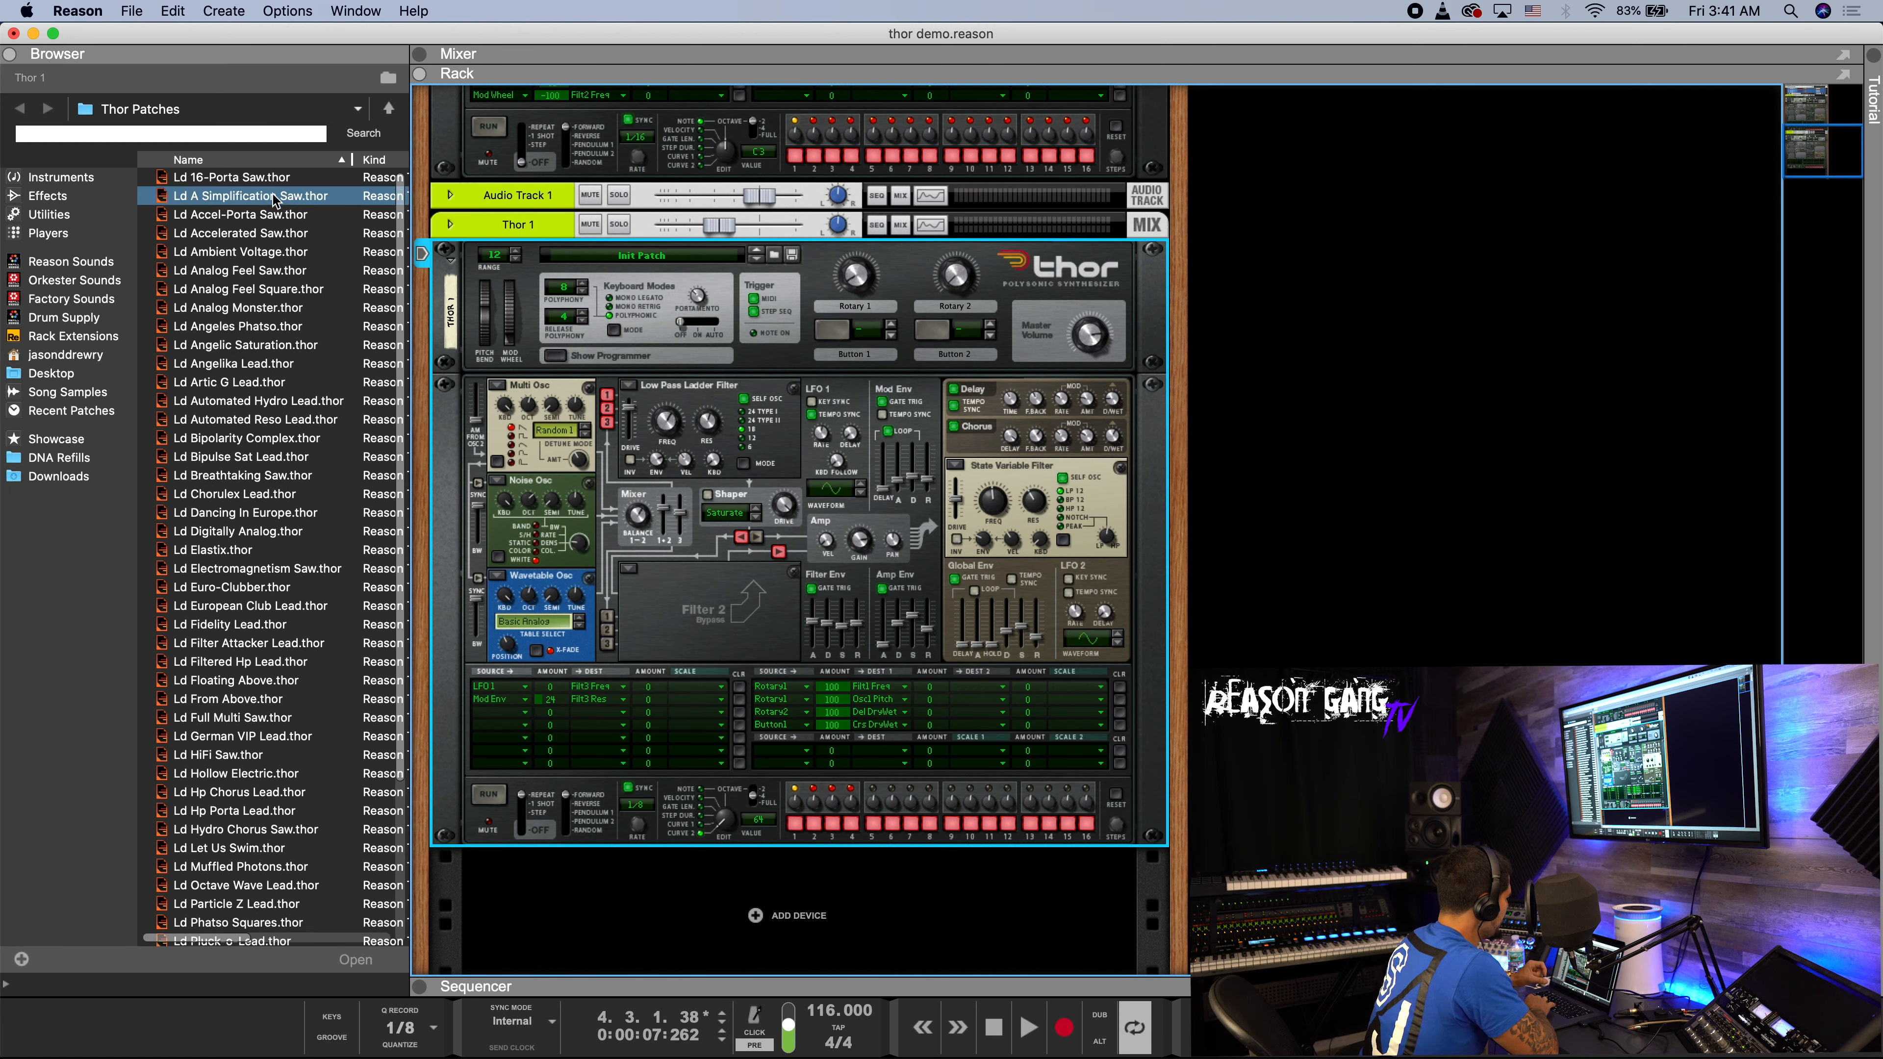
drag(245, 233, 464, 375)
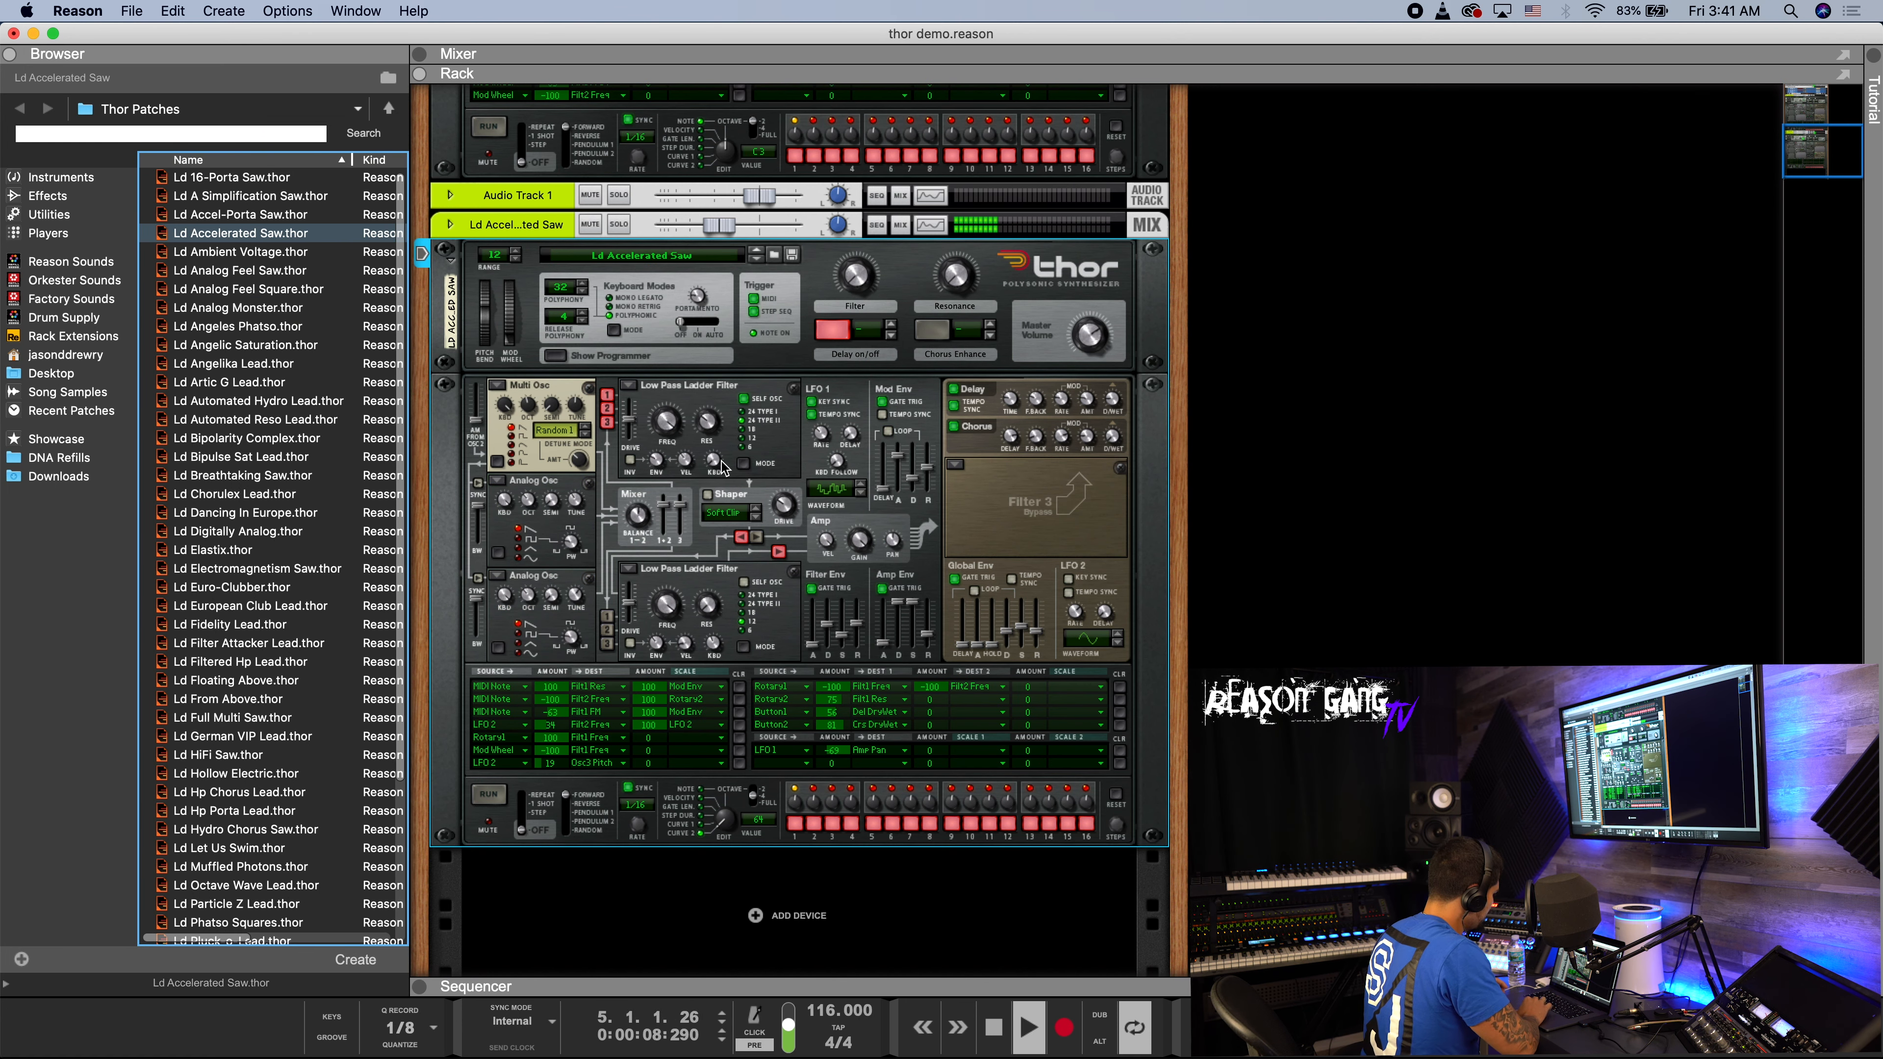
mouse_move(514, 334)
mouse_down()
mouse_move(517, 286)
mouse_move(517, 349)
mouse_up()
- Audition the Ld Ambient Voltage and Ld Analog Feel Saw patches with the mod wheel, turning up the second patch's Filter knob
click(758, 261)
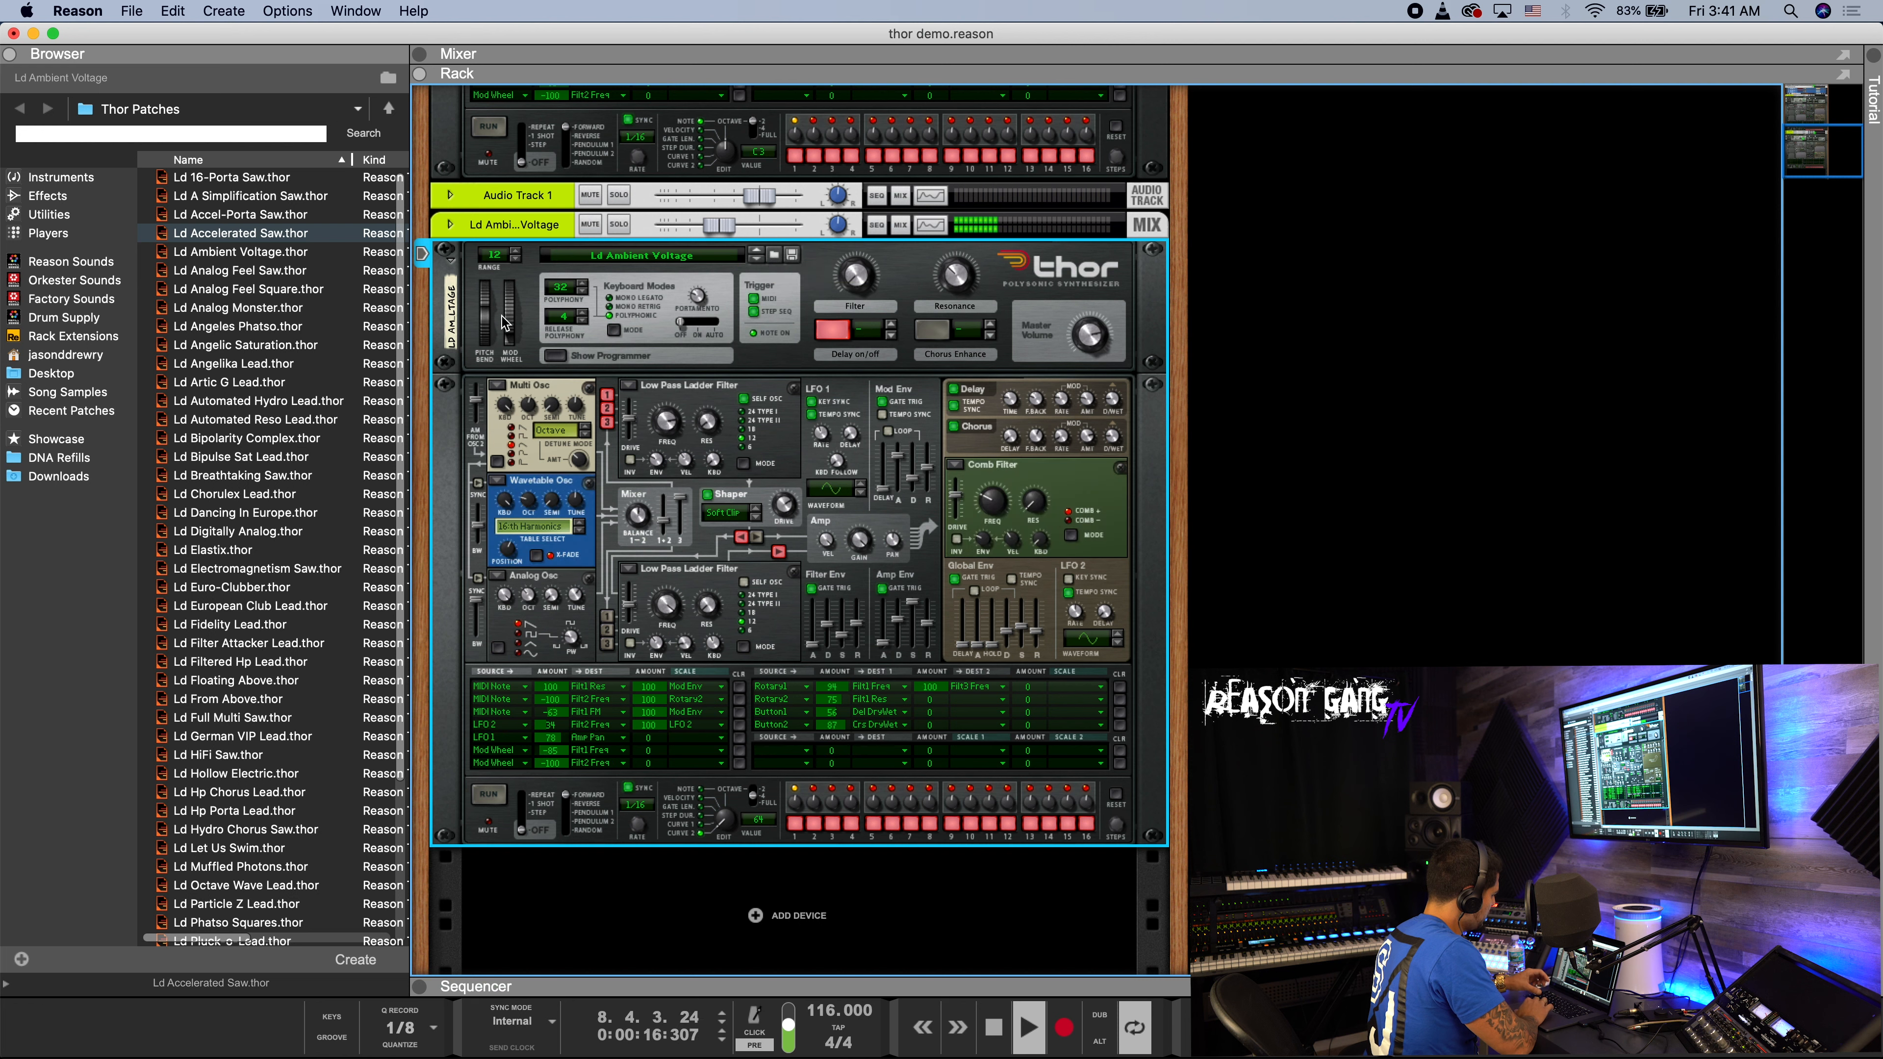
mouse_move(512, 327)
mouse_down()
mouse_move(517, 285)
mouse_move(515, 327)
mouse_up()
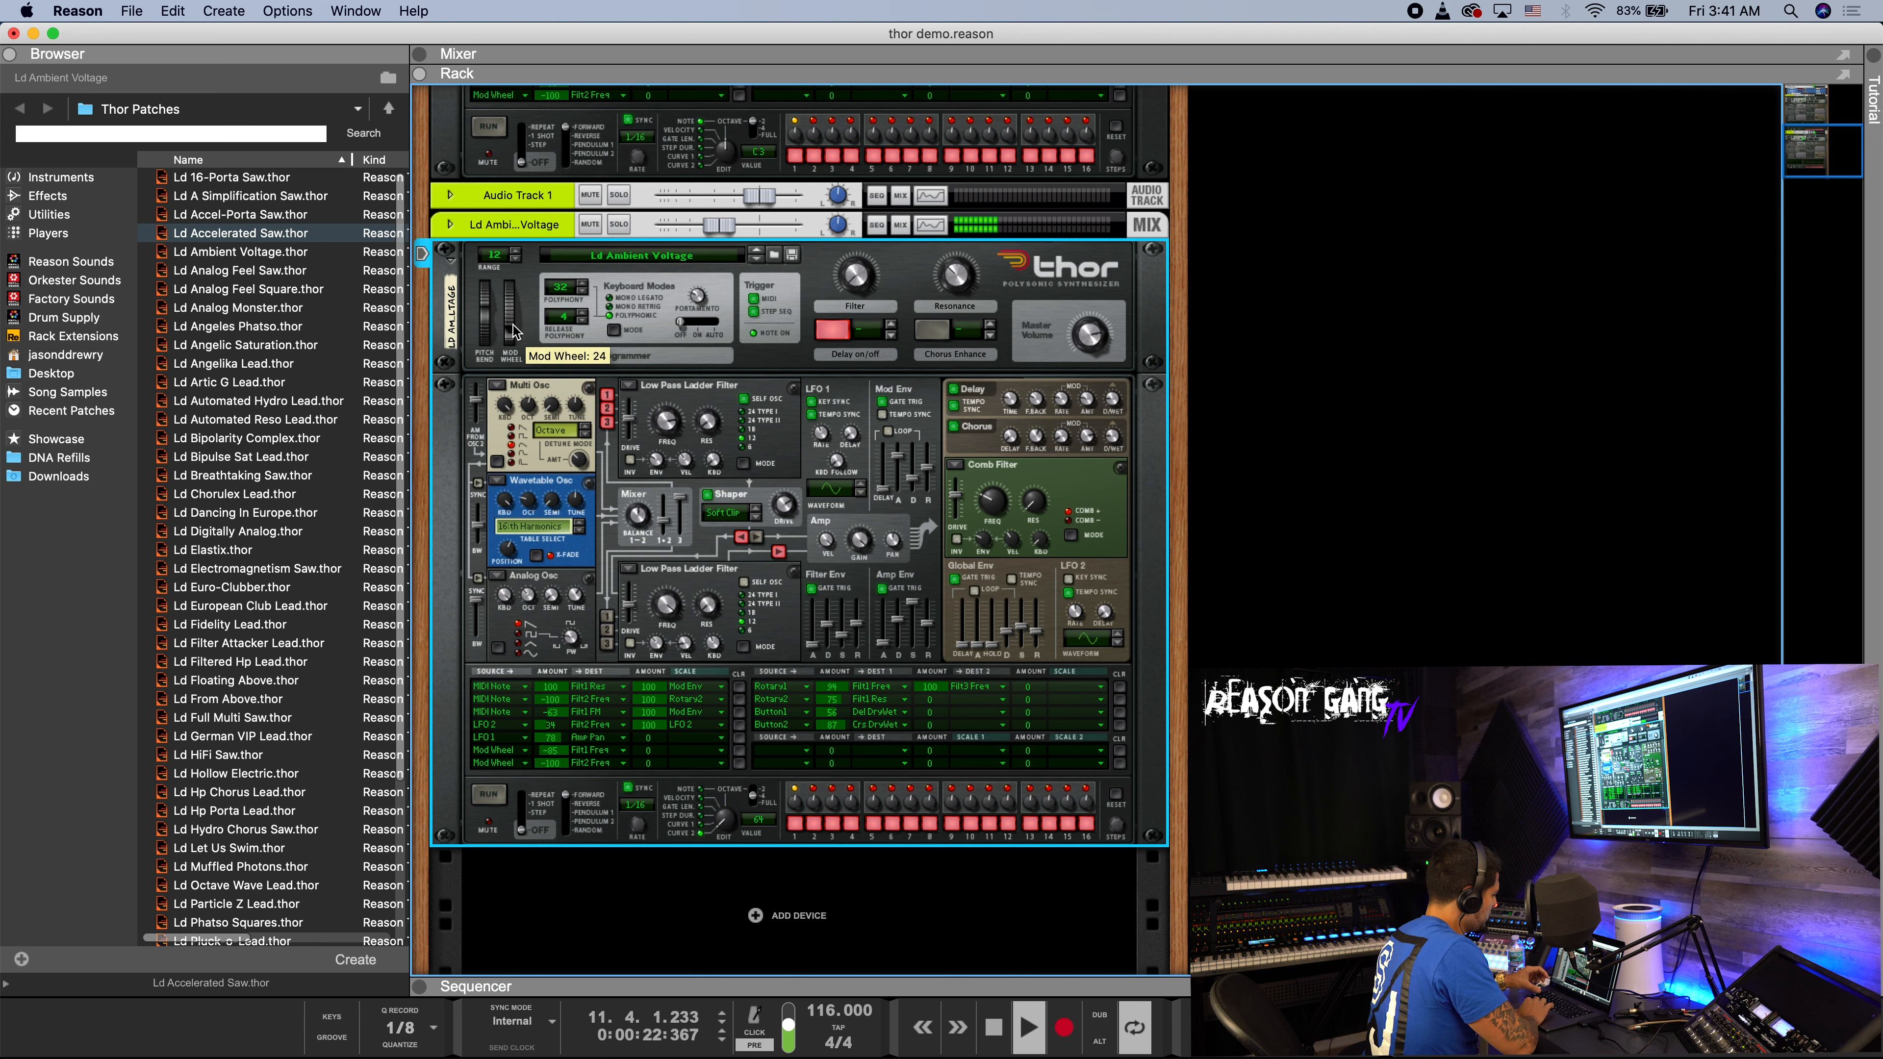
click(756, 259)
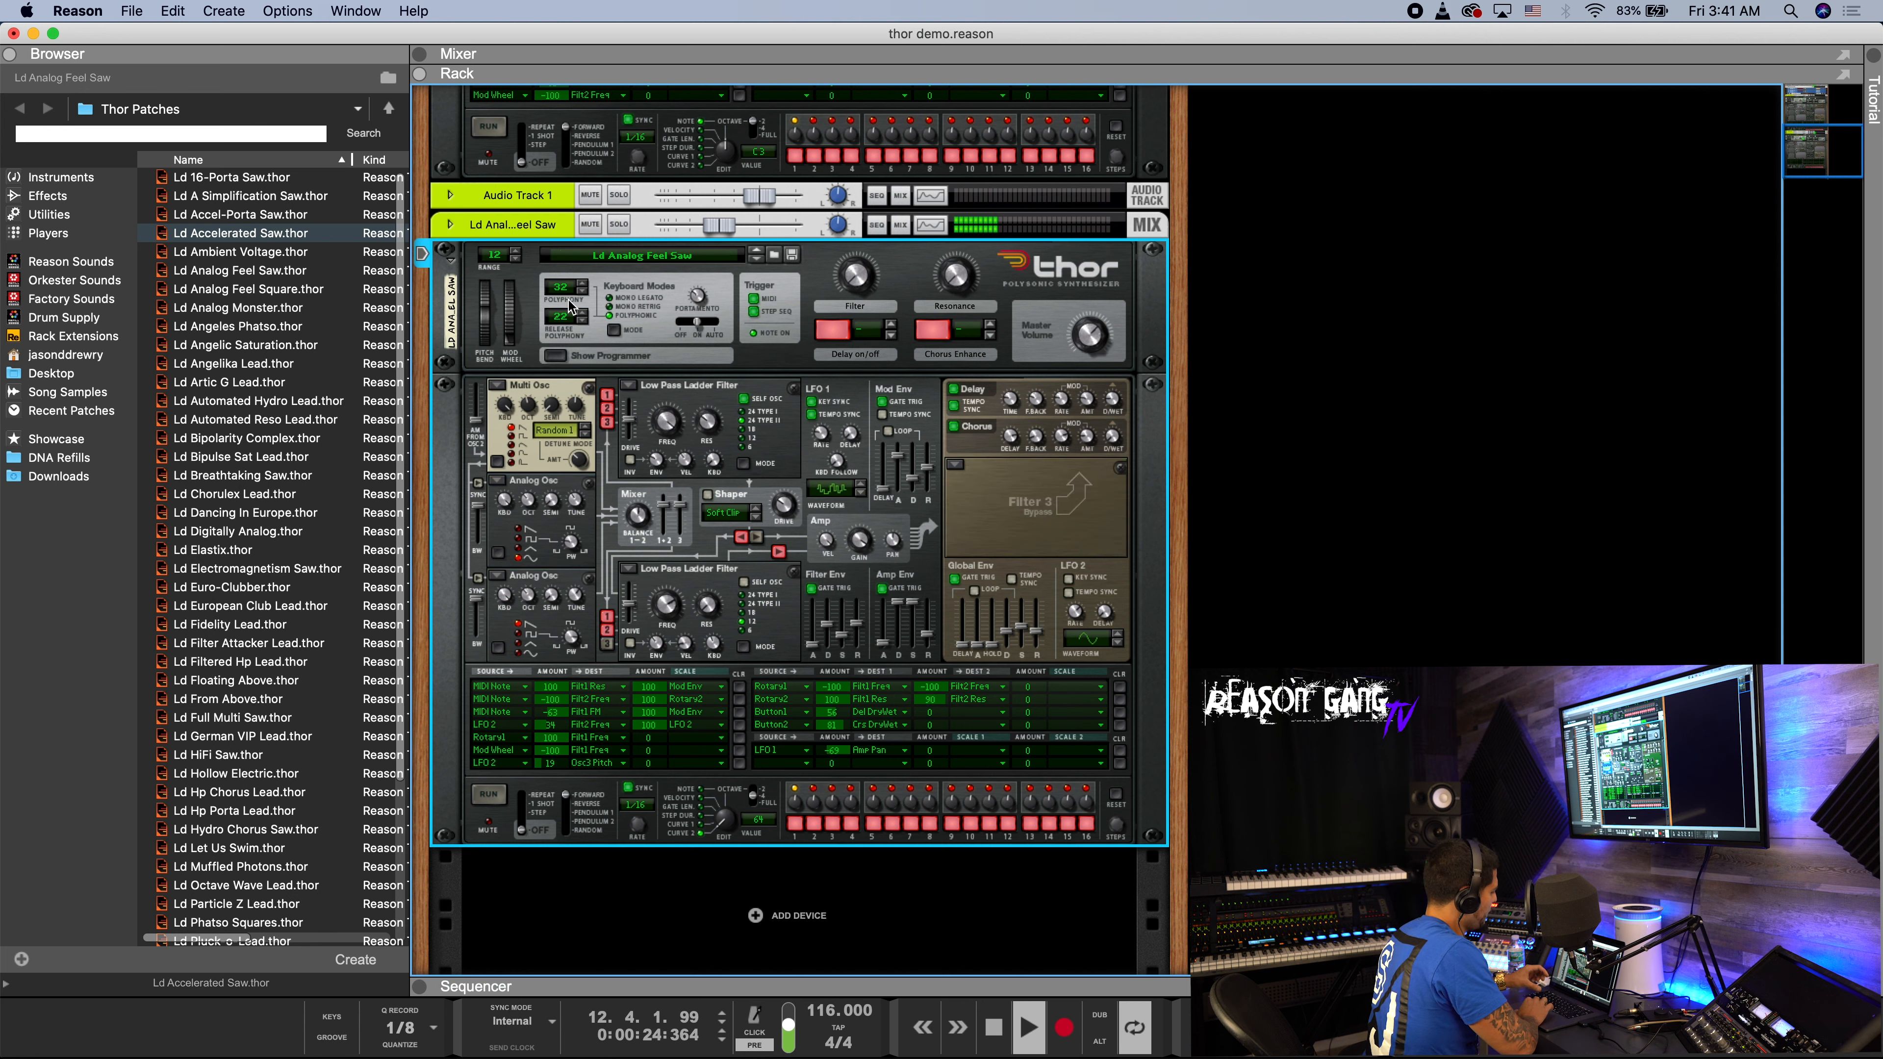
mouse_move(510, 331)
mouse_down()
mouse_move(510, 300)
mouse_move(537, 356)
mouse_up()
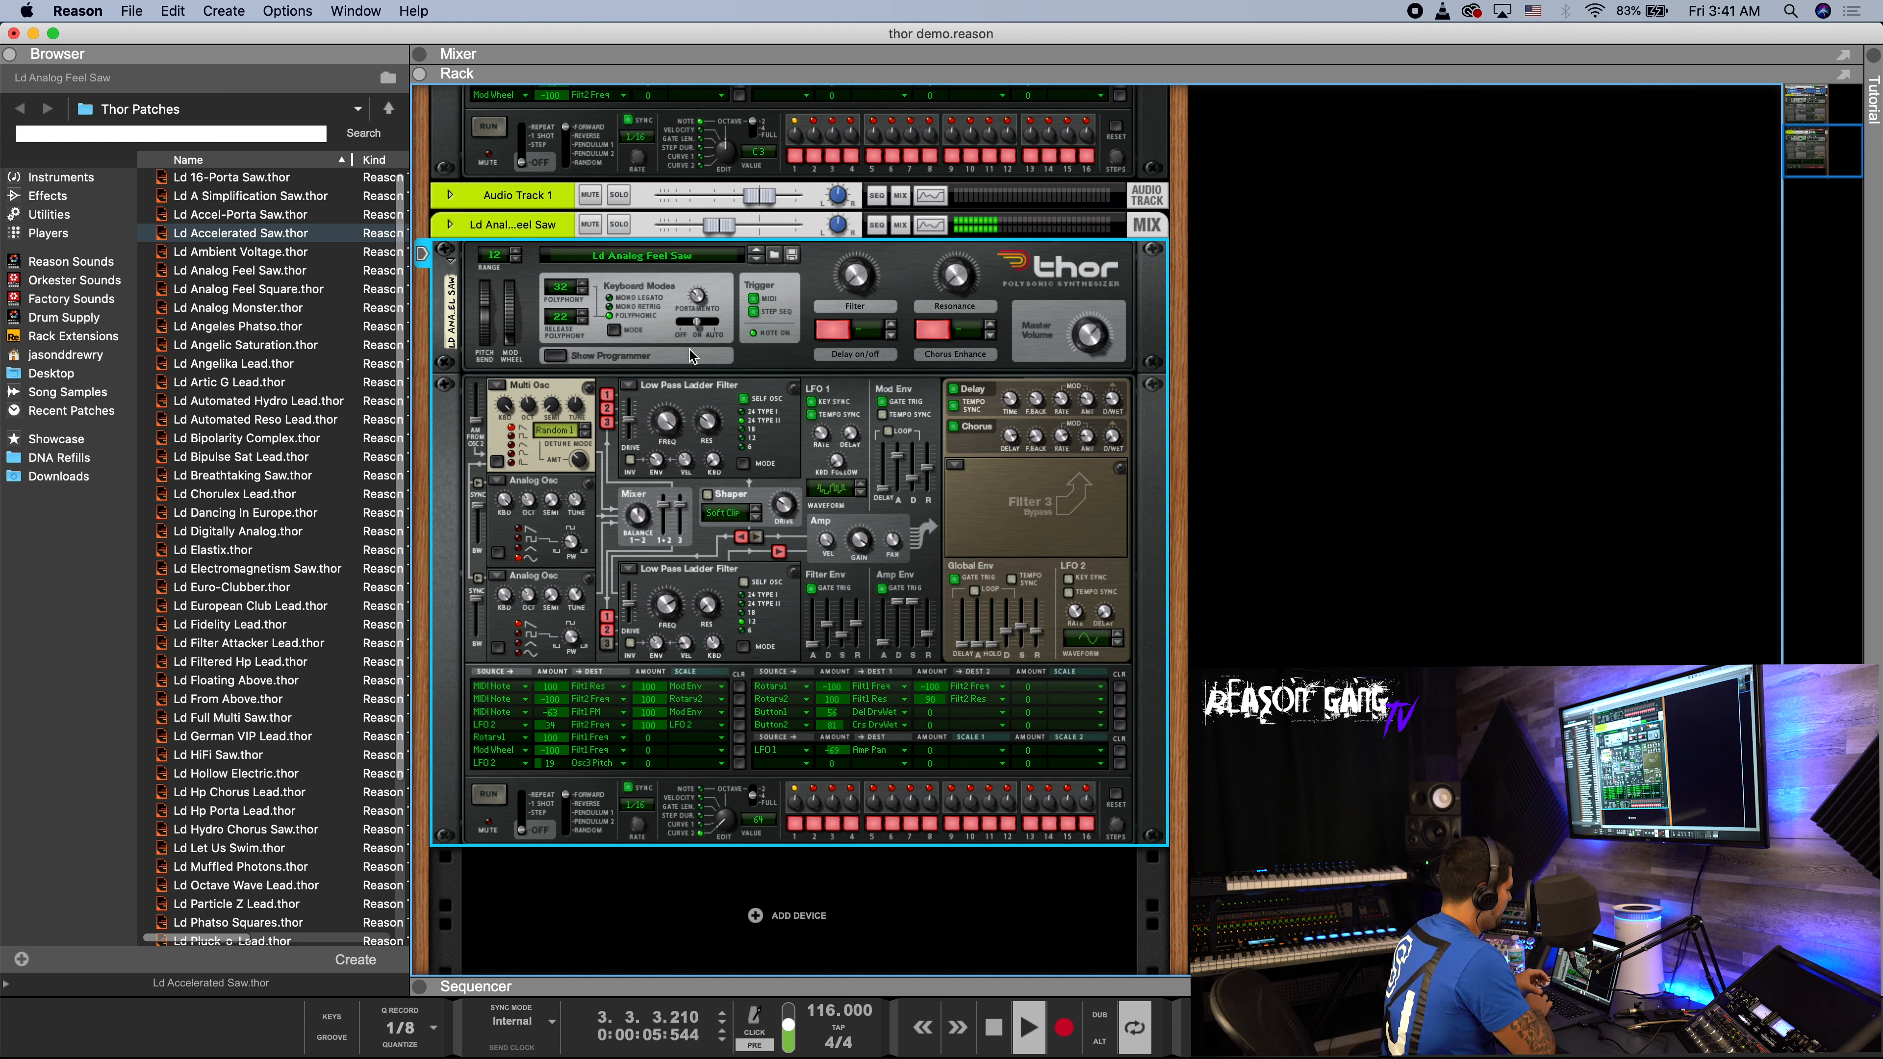
drag(850, 290, 843, 245)
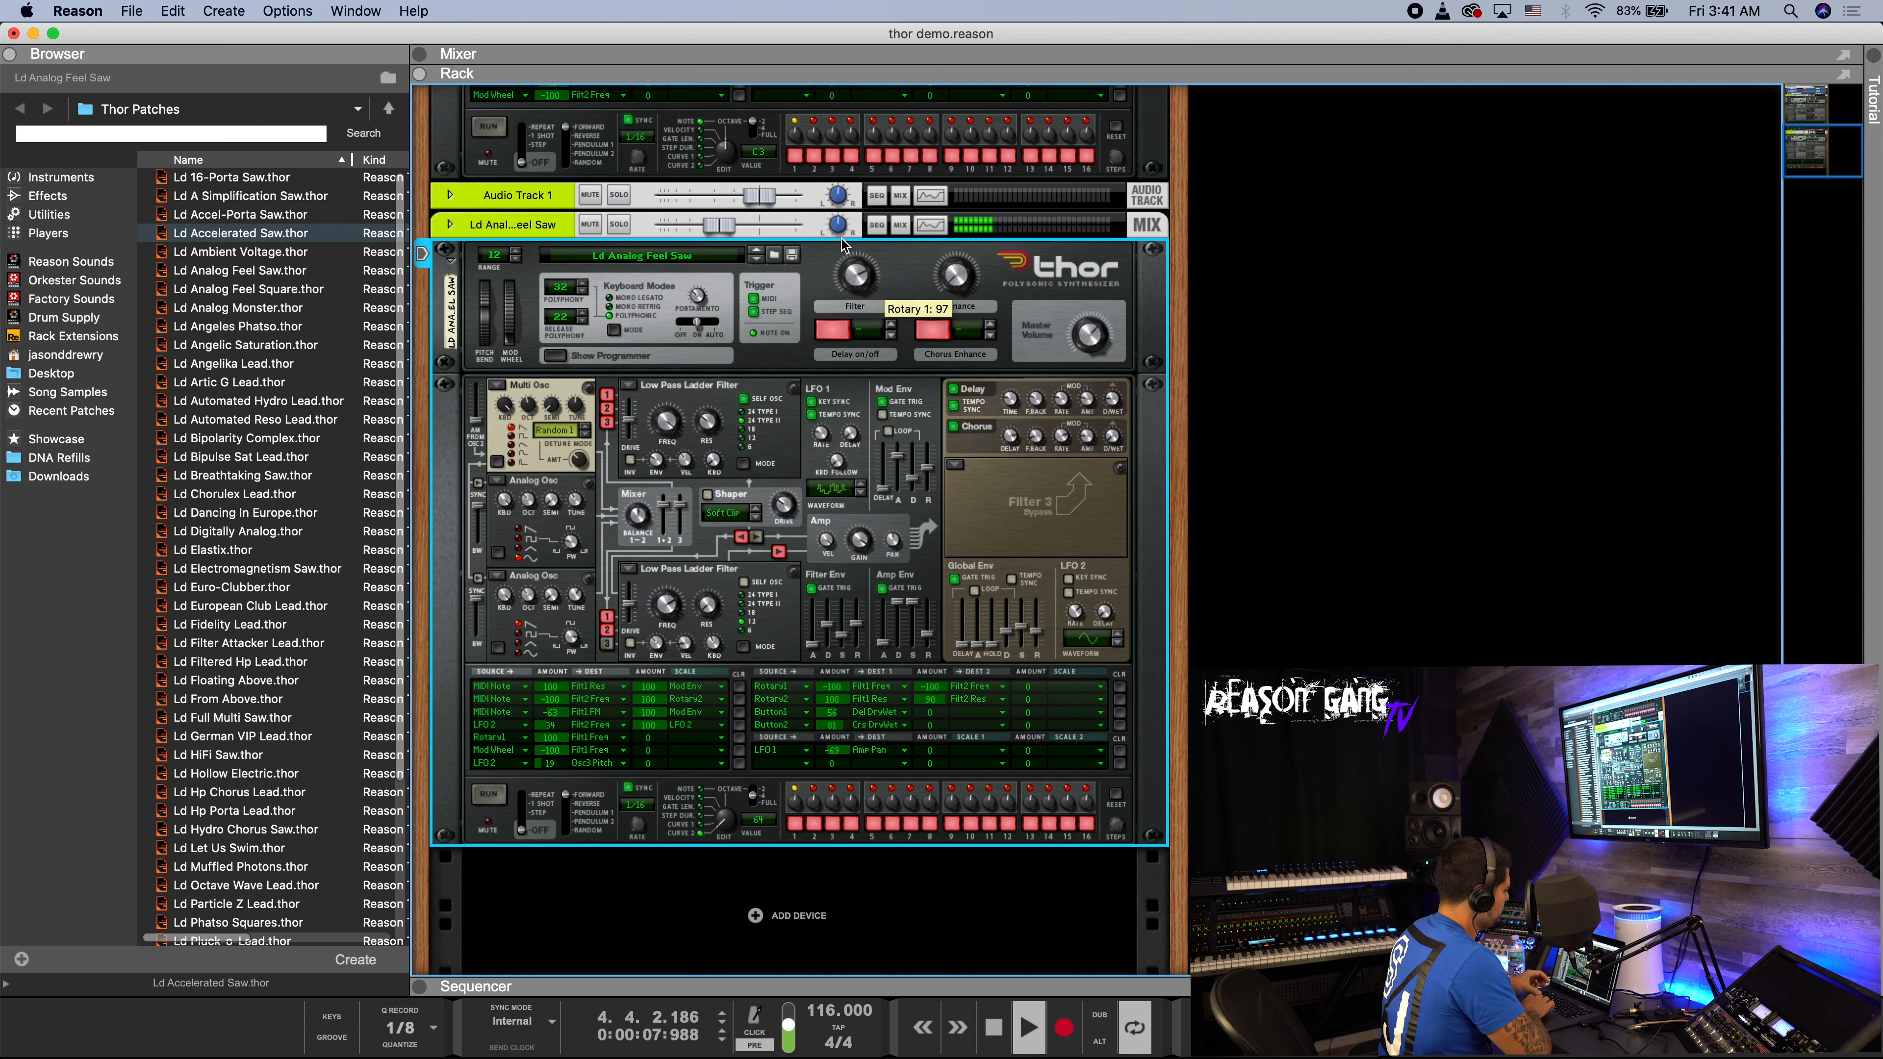
- Audition the Ld Analog Feel Square and Ld Analog Monster patches, moving the mod wheel on each
click(756, 259)
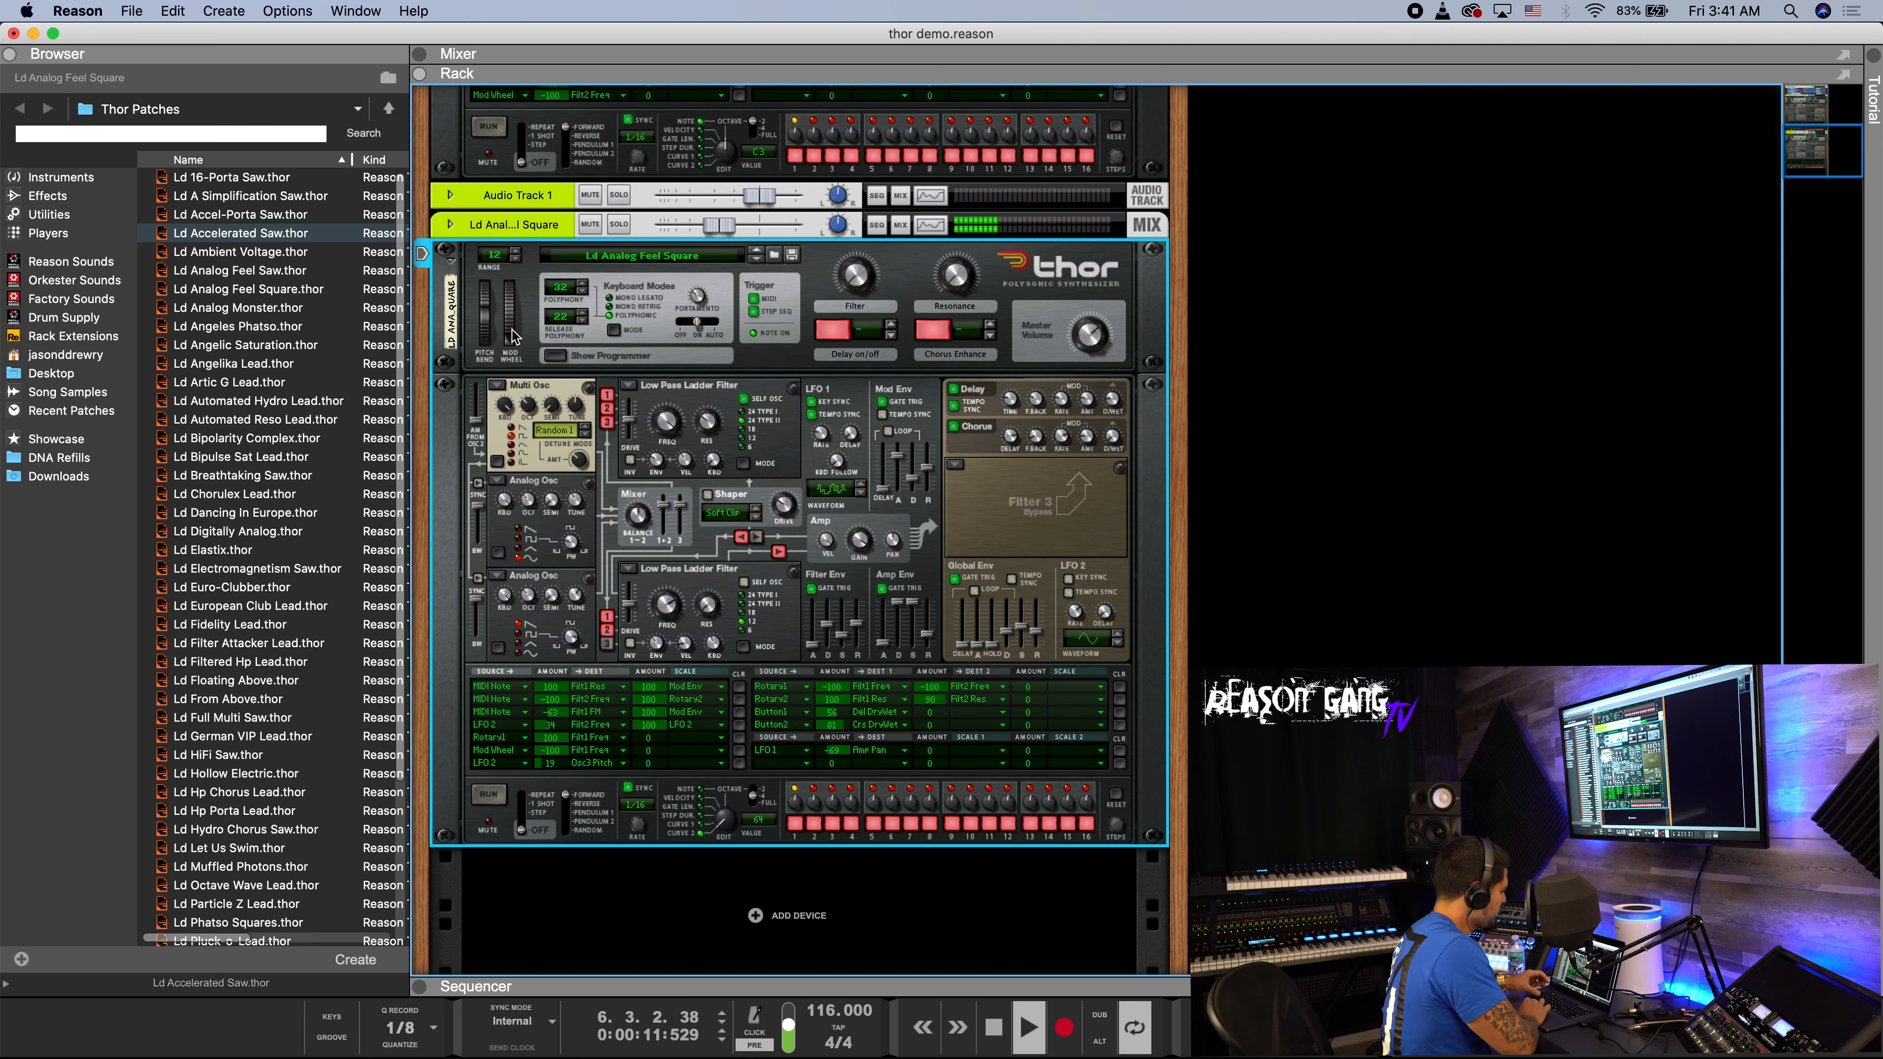
drag(512, 302, 506, 386)
click(757, 261)
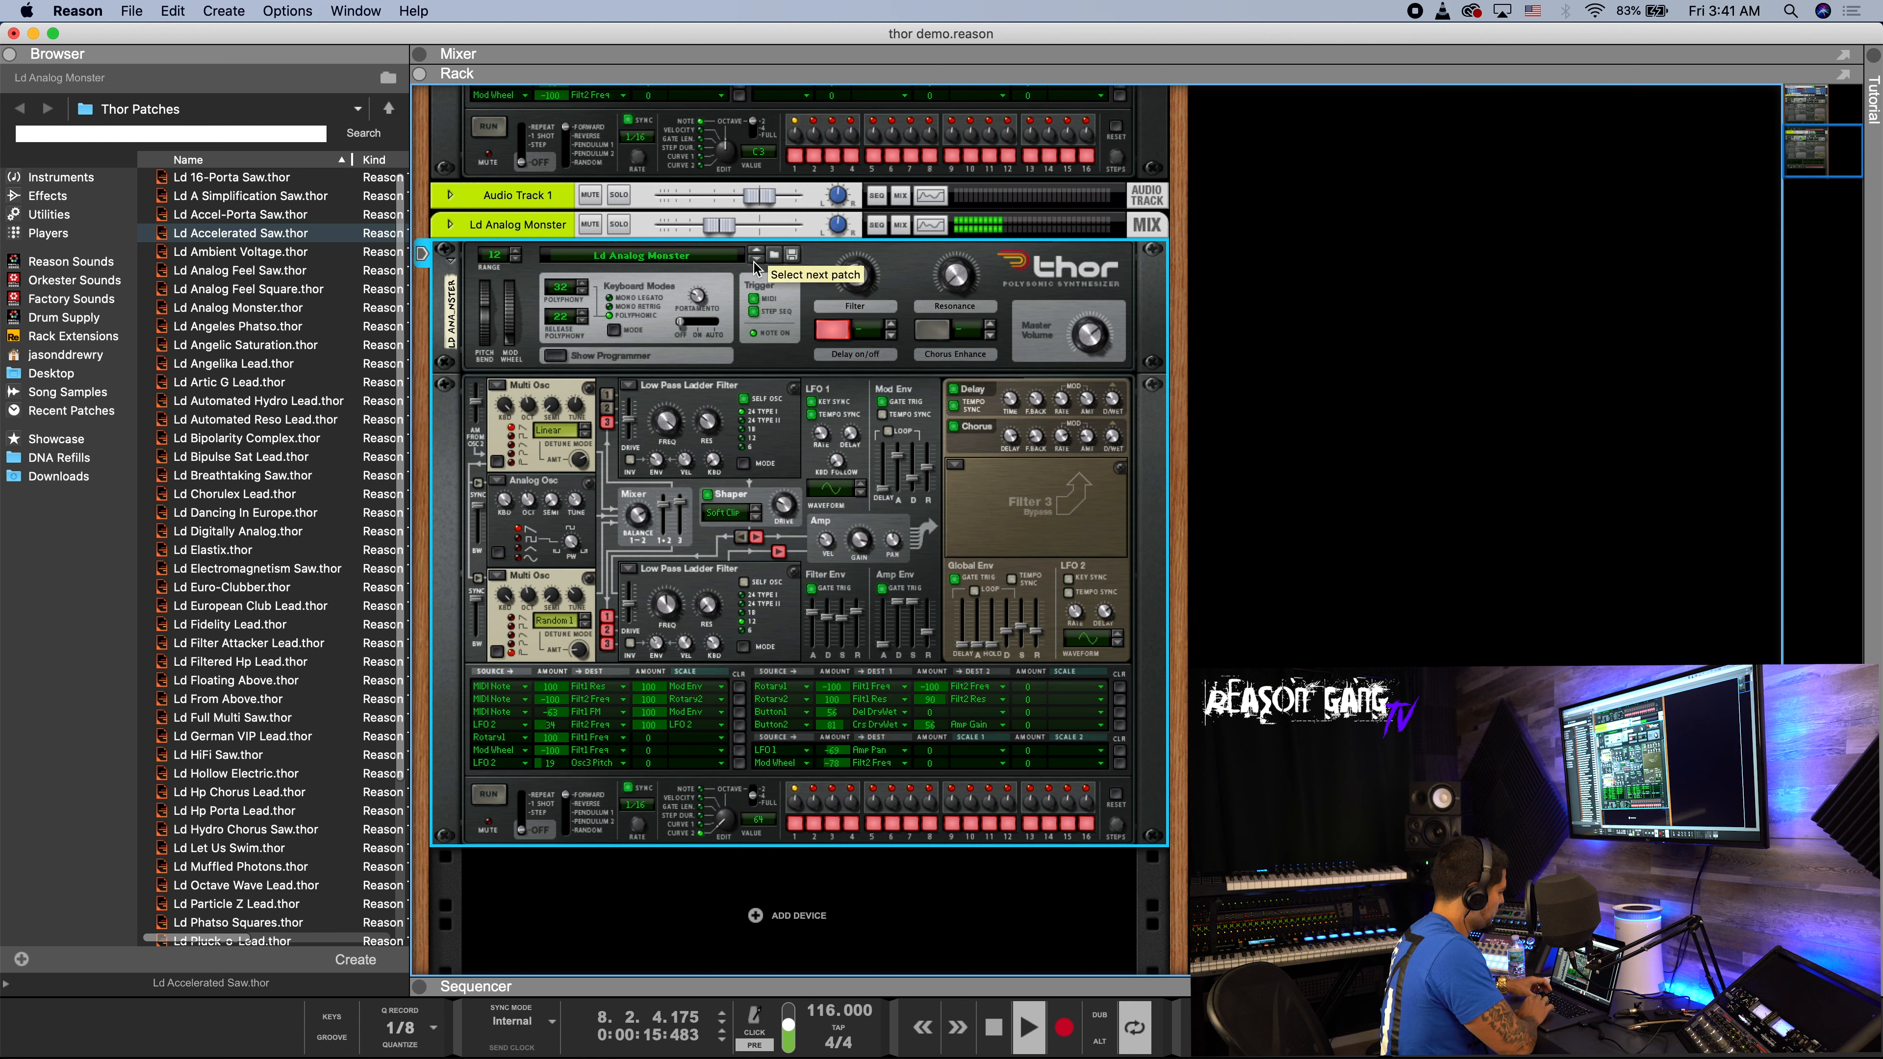
mouse_move(512, 318)
mouse_down()
mouse_move(509, 341)
mouse_move(503, 289)
mouse_move(519, 355)
mouse_up()
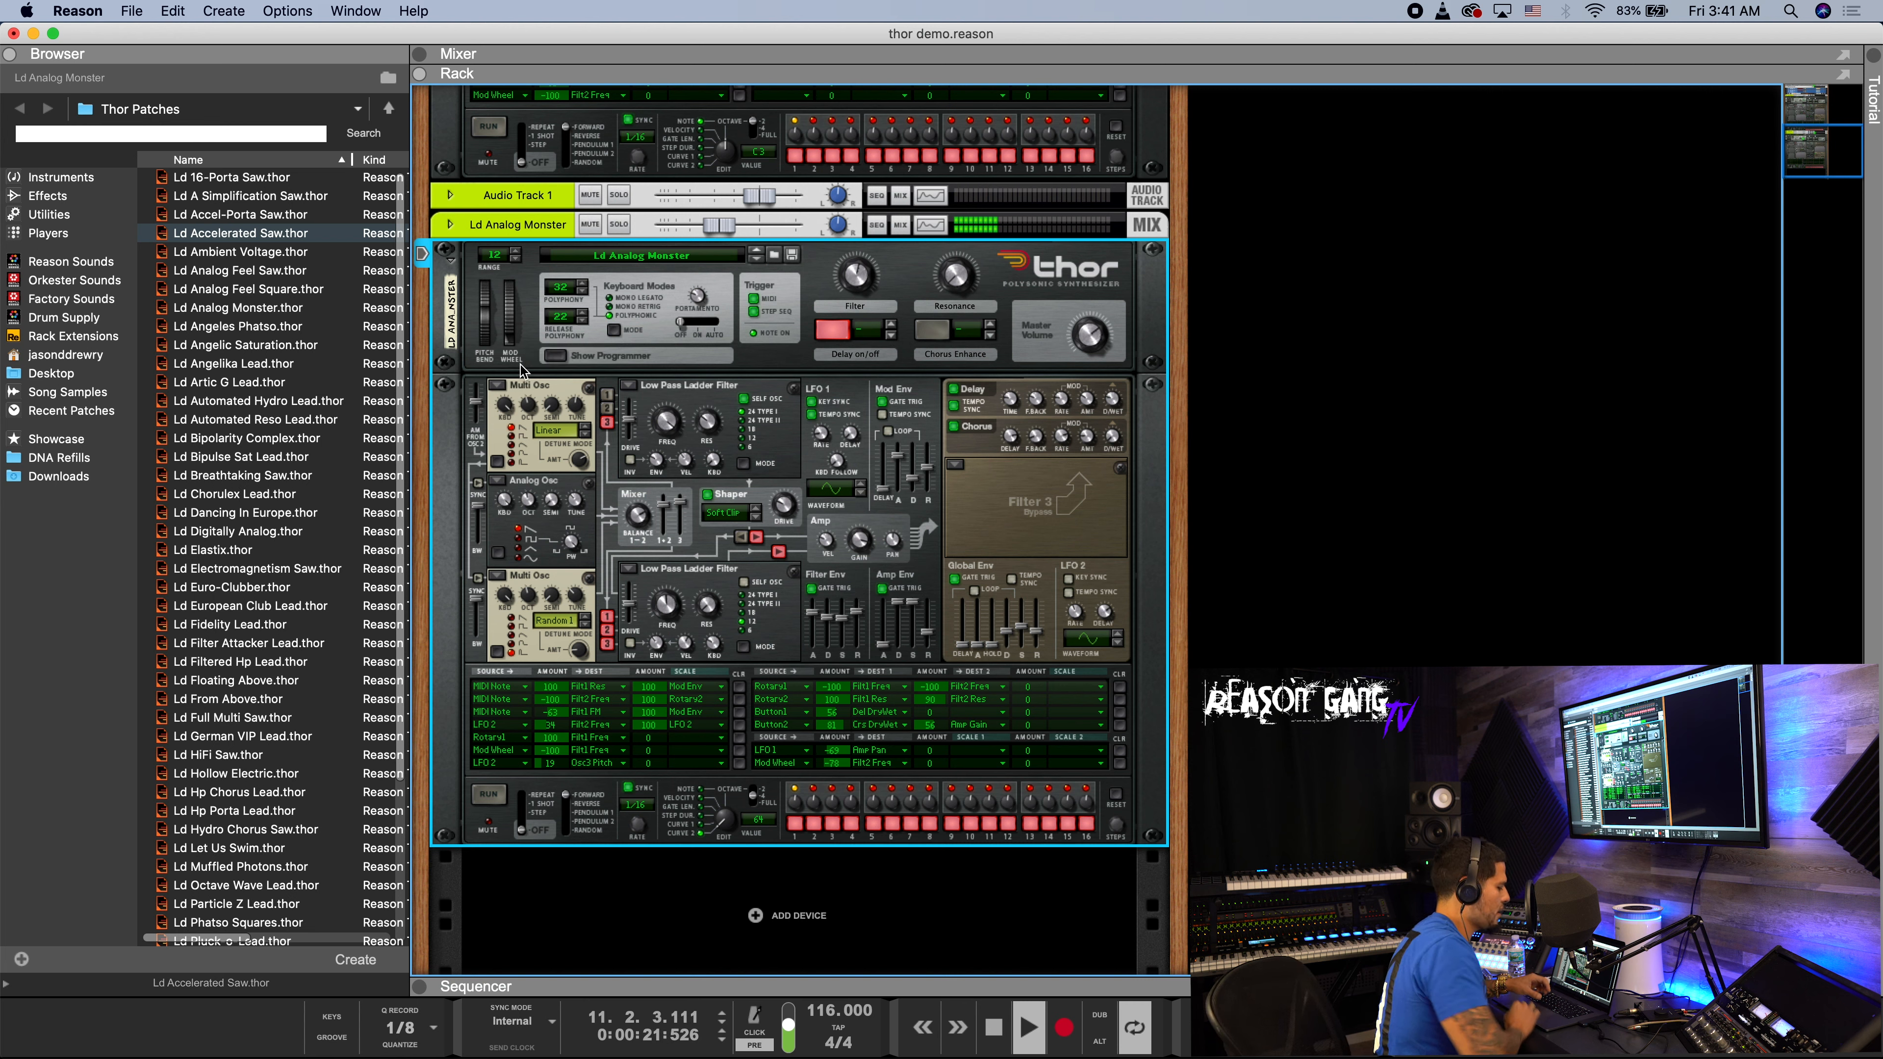